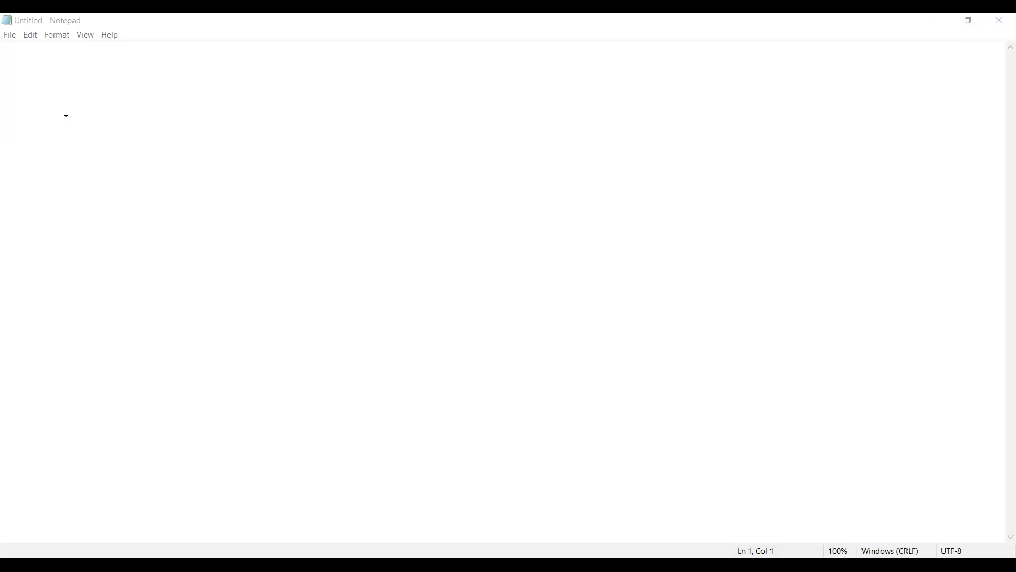
# Step: Leave five blank lines at the start of the document and add the heading "Case Study:" with a dashed underline
pyautogui.click(64, 98)
pyautogui.press('Return')
pyautogui.press('Return')
pyautogui.press('Return')
pyautogui.press('Return')
pyautogui.press('Return')
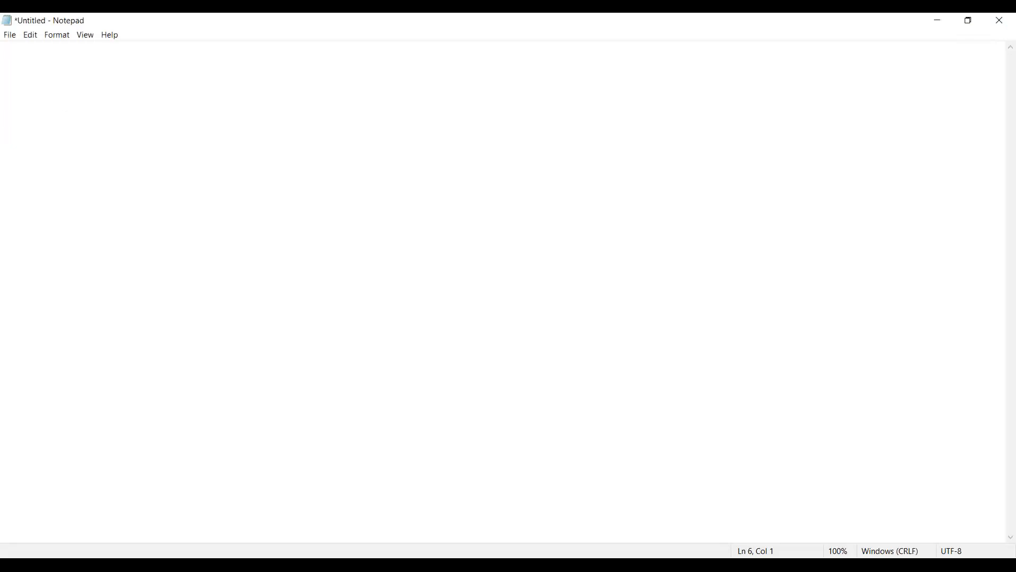
pyautogui.write('Case')
pyautogui.write('Study: ')
pyautogui.write('---------')
pyautogui.write('-')
# Step: Add a "Title :" label below the case study heading and underline it with five dashes
pyautogui.press('Return')
pyautogui.write('Title     :')
pyautogui.press('Return')
pyautogui.write('-----')
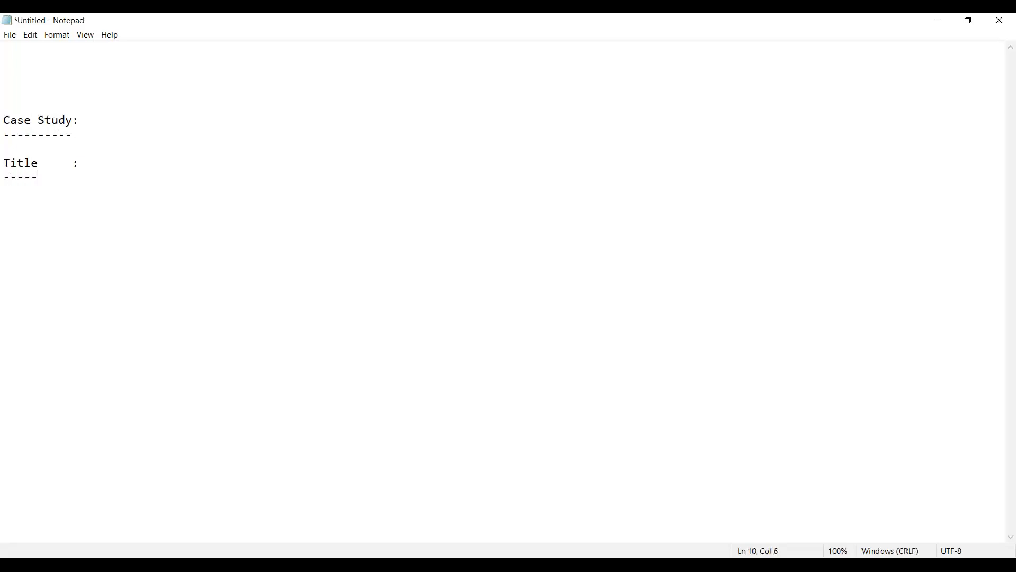
# Step: Enter "Copy Data From Azure Blob Storage" after the Title label
pyautogui.press('Up')
pyautogui.press('Up')
pyautogui.press('Down')
pyautogui.press('Down')
pyautogui.press('Down')
pyautogui.hotkey('ctrl', 'Right')
pyautogui.write('Copy Data From A')
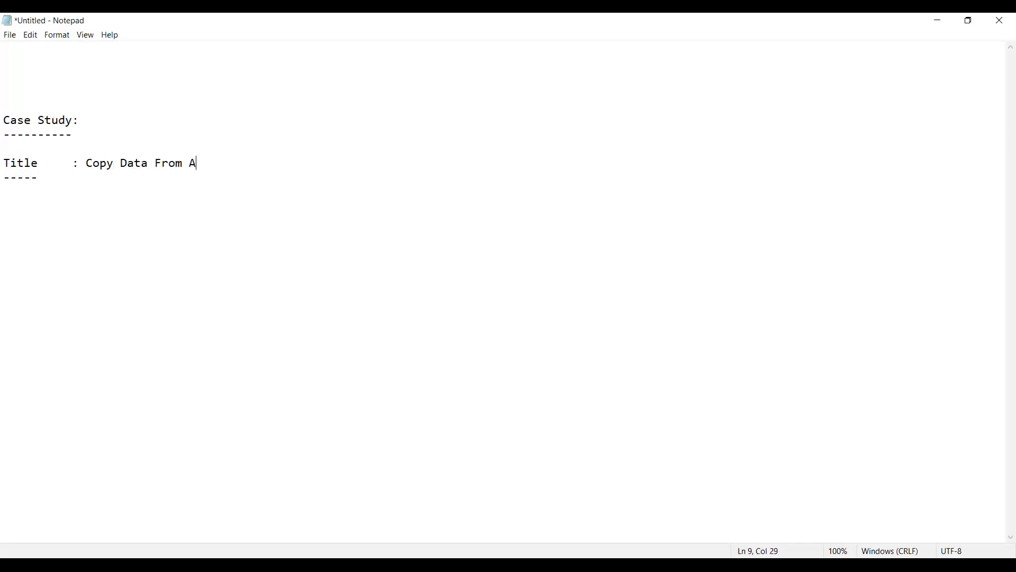
pyautogui.write('zure Blob Storage')
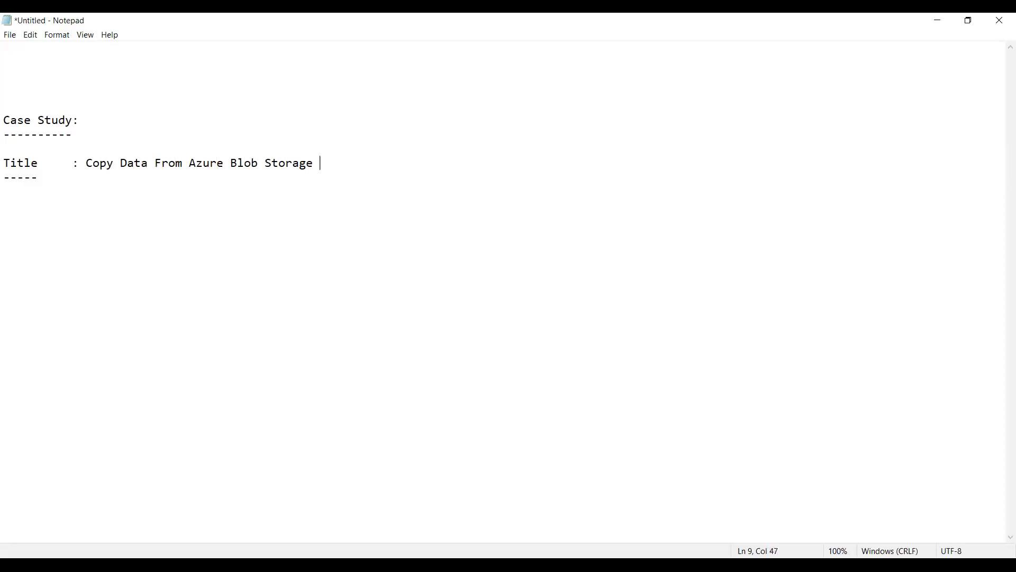
# Step: Extend the title text with "to Azure Datalake gen2"
pyautogui.hotkey('alt', 'Tab')
pyautogui.write('to Azure Datalake gen2')
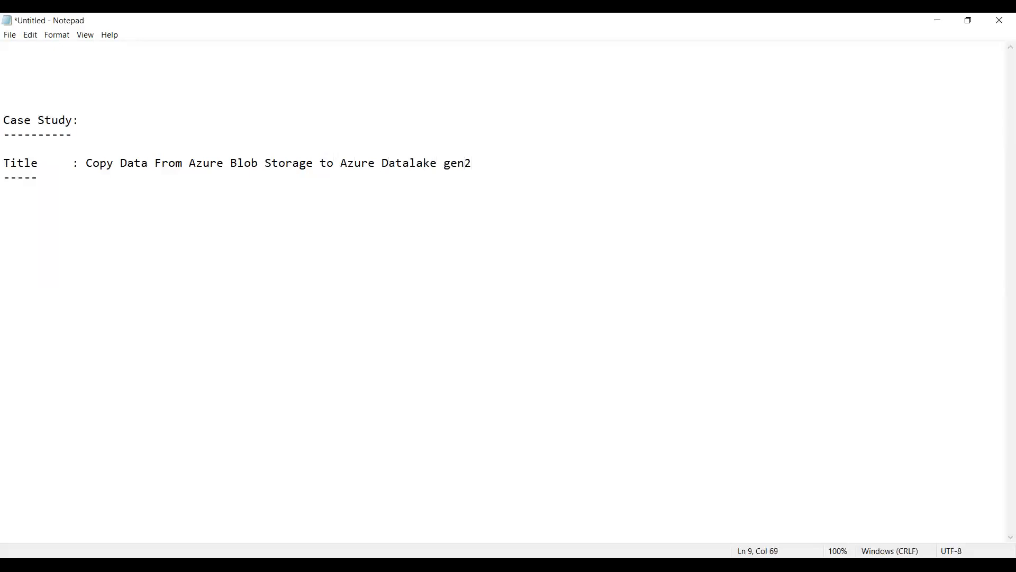
# Step: Capitalise the first letter of "gen2" in the title
pyautogui.press('Left')
pyautogui.press('Left')
pyautogui.hotkey('shift', 'Right')
pyautogui.write('G')
pyautogui.press('Right')
pyautogui.press('Right')
pyautogui.press('Left')
# Step: Replace "Datalake Gen2" in the title with "Blob Storage"
pyautogui.hotkey('shift', 'Left')
pyautogui.hotkey('shift', 'Left')
pyautogui.hotkey('shift', 'Left')
pyautogui.hotkey('shift', 'Left')
pyautogui.hotkey('shift', 'Left')
pyautogui.hotkey('shift', 'Left')
pyautogui.hotkey('shift', 'Left')
pyautogui.hotkey('shift', 'Left')
pyautogui.hotkey('shift', 'Left')
pyautogui.hotkey('shift', 'Left')
pyautogui.hotkey('shift', 'Left')
pyautogui.hotkey('shift', 'Left')
pyautogui.hotkey('shift', 'Left')
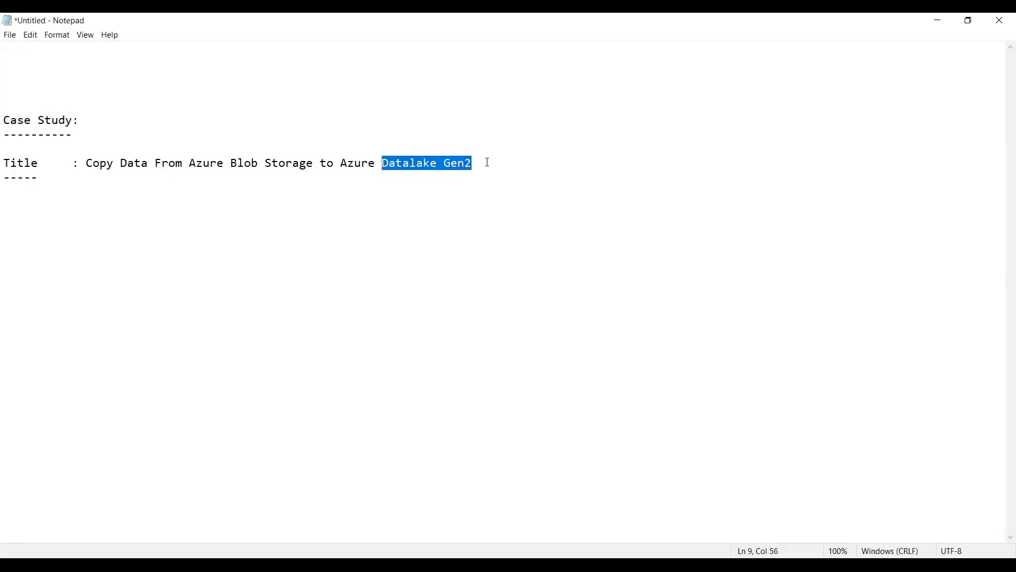
pyautogui.write('Blob')
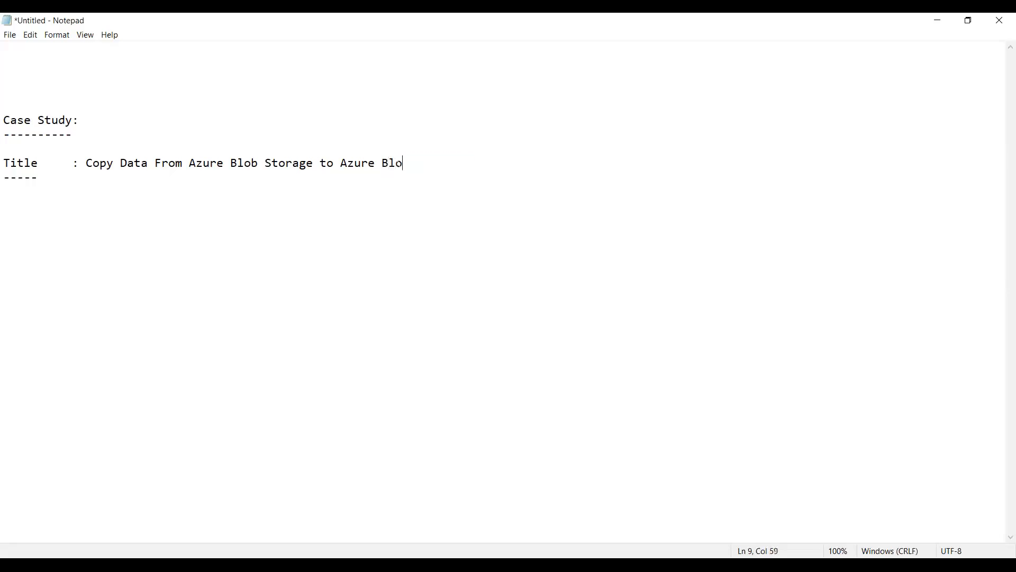
pyautogui.write(' Storage')
# Step: Number the case study heading as 1
pyautogui.press('Up')
pyautogui.press('Up')
pyautogui.press('Up')
pyautogui.press('Up')
pyautogui.press('Down')
pyautogui.press('End')
pyautogui.write('1')
# Step: Add a "Specifications:" heading with a dashed underline below the title section
pyautogui.press('Down')
pyautogui.press('Down')
pyautogui.press('Down')
pyautogui.press('Up')
pyautogui.hotkey('shift', 'Down')
pyautogui.press('Right')
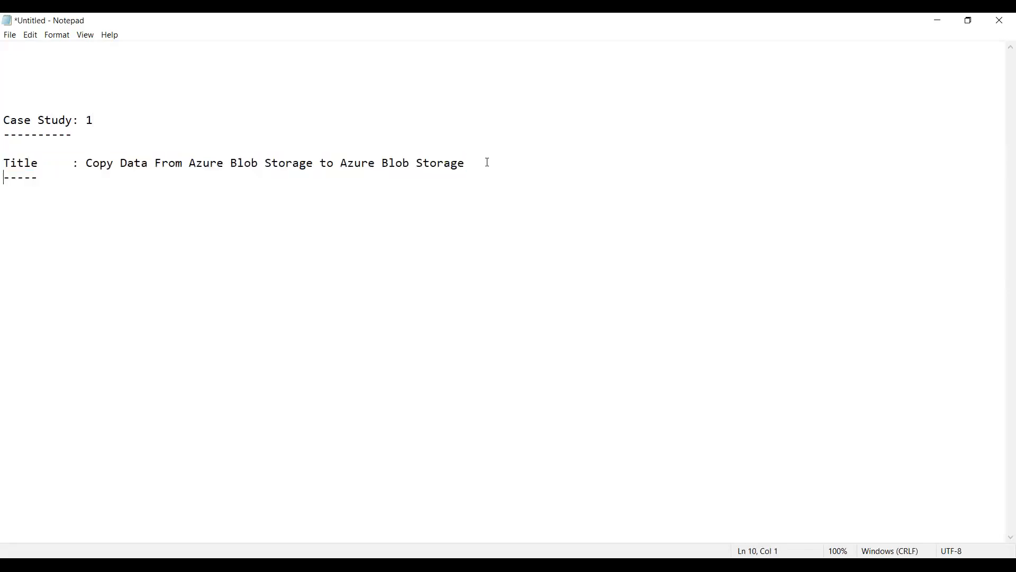
pyautogui.press('Return')
pyautogui.press('Return')
pyautogui.write('So')
pyautogui.press('BackSpace')
pyautogui.write('pecifications: -------------- C')
# Step: Add the line "Source Data Storage : Azure Blob Storage" under the Specifications heading
pyautogui.press('BackSpace')
pyautogui.write('Source ')
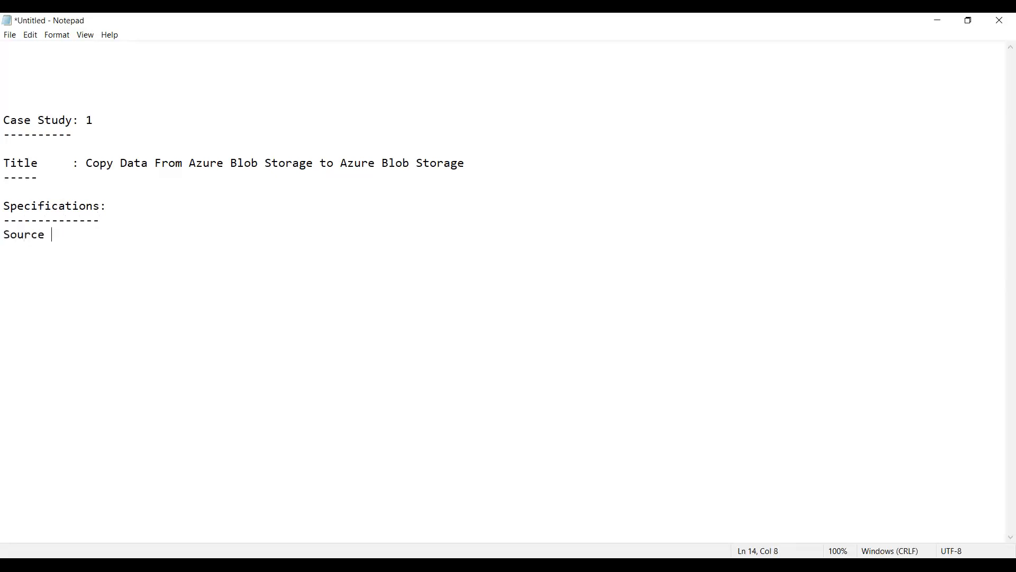
pyautogui.write('Data Storage : Azure ')
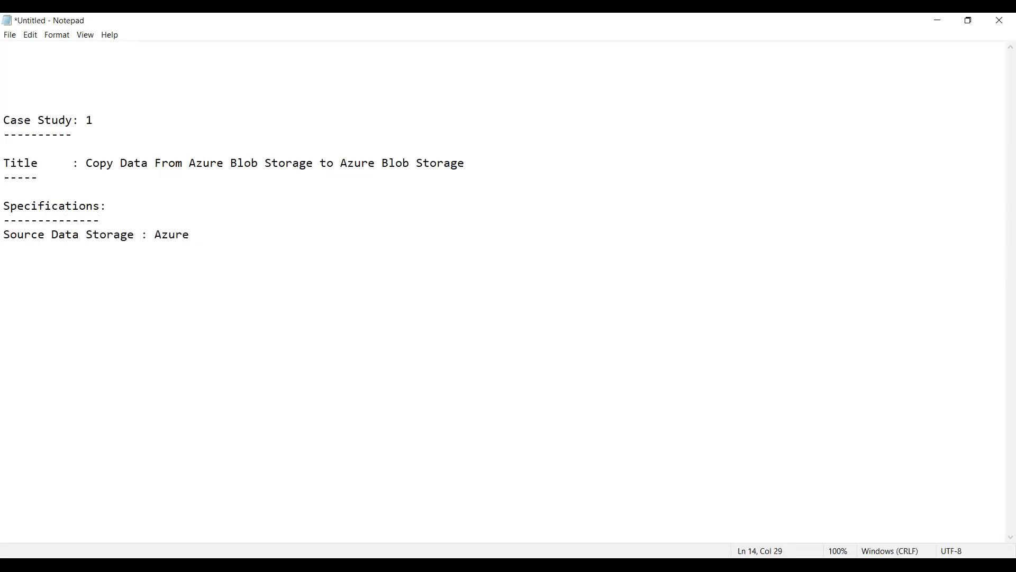
pyautogui.write('Blob Storage')
# Step: Add an indented "File" label with an aligned colon, one blank line below the source storage line
pyautogui.press('Return')
pyautogui.press('Return')
pyautogui.write('Files   :')
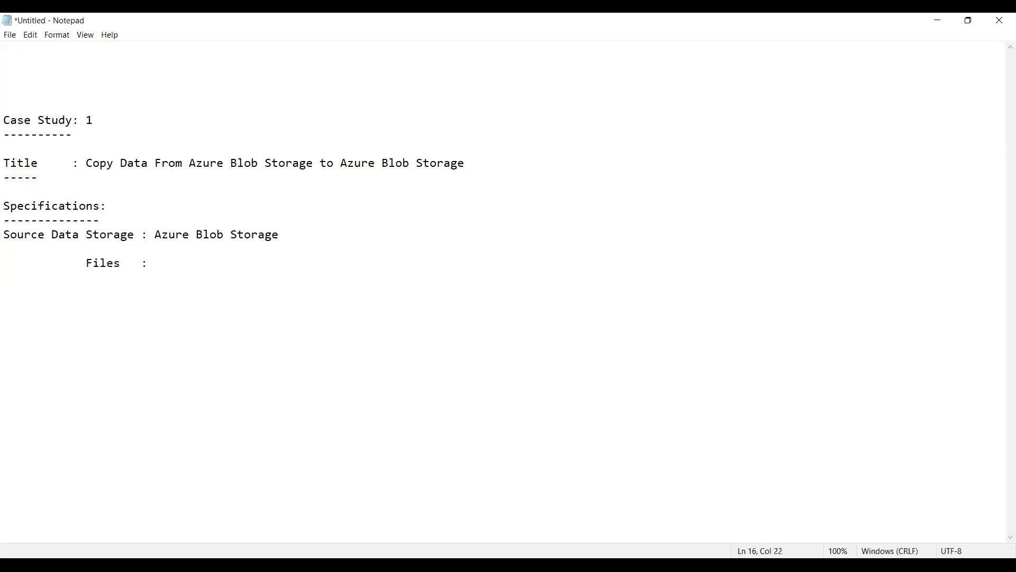
pyautogui.press('Left')
pyautogui.press('Left')
pyautogui.press('Left')
pyautogui.hotkey('shift', 'Left')
pyautogui.press('BackSpace')
# Step: Enter Airlines.csv as the source file after the File label
pyautogui.press('Right')
pyautogui.press('Right')
pyautogui.press('Right')
pyautogui.write('Airlines.csv')
# Step: Add the label "Sink Data Storage" one blank line below the File line, correcting the capital I in "Sink"
pyautogui.press('Return')
pyautogui.press('Return')
pyautogui.write('SInk Data')
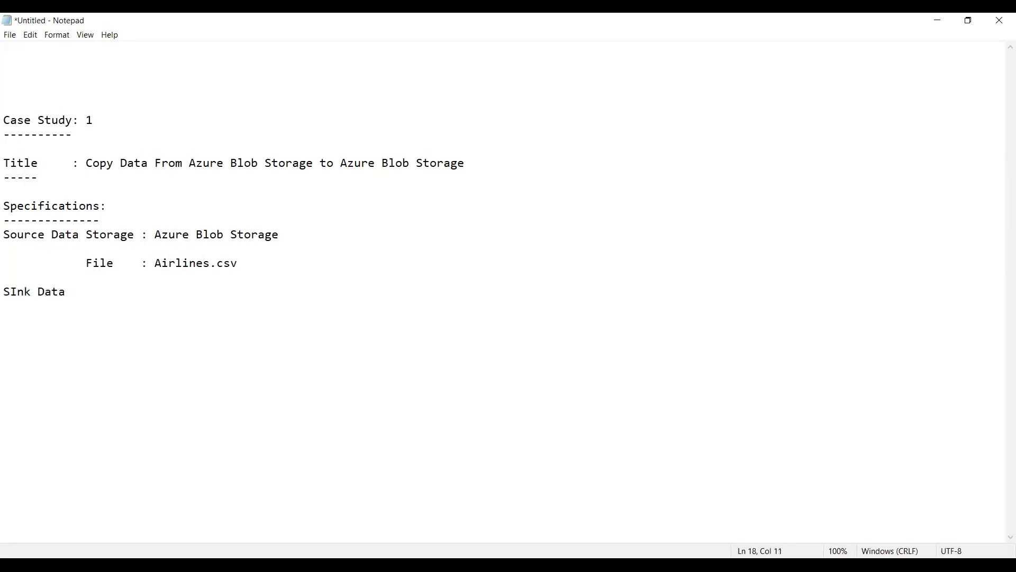
pyautogui.press('Left')
pyautogui.press('Left')
pyautogui.press('Left')
pyautogui.press('Left')
pyautogui.press('Left')
pyautogui.press('Left')
pyautogui.hotkey('shift', 'Left')
pyautogui.write('i')
pyautogui.press('Right')
pyautogui.press('Right')
pyautogui.write('Storage')
# Step: Enter "Azure Blob Storage" as the sink storage, with a lowercase t in "Storage"
pyautogui.write('Azure Blob ')
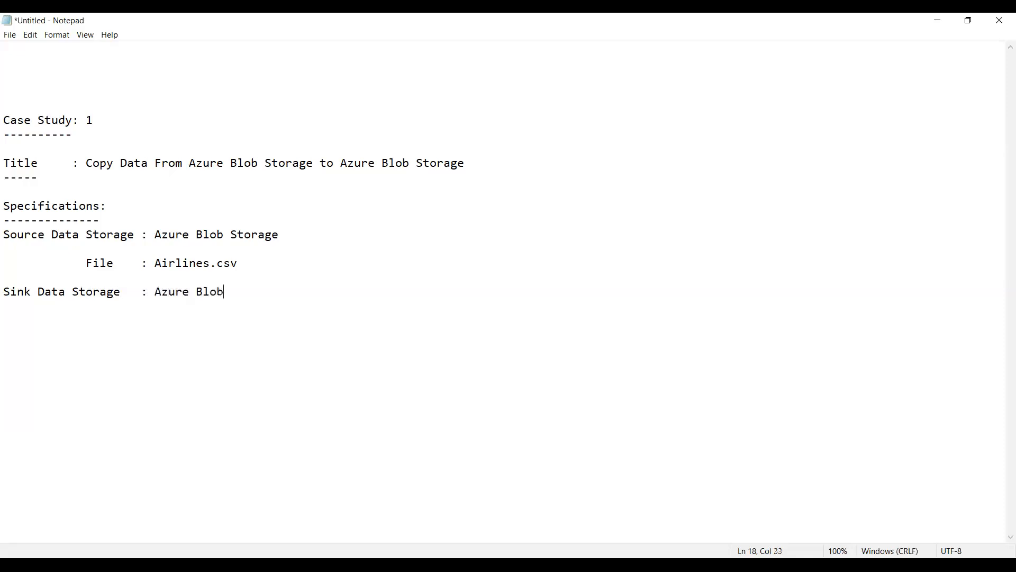
pyautogui.write('STorage')
pyautogui.press('Left')
pyautogui.press('Left')
pyautogui.press('Left')
pyautogui.hotkey('shift', 'Right')
pyautogui.write('t')
pyautogui.press('End')
# Step: Add a long dashed separator line directly below the Sink Data Storage line
pyautogui.hotkey('shift', 'Up')
pyautogui.hotkey('shift', 'Up')
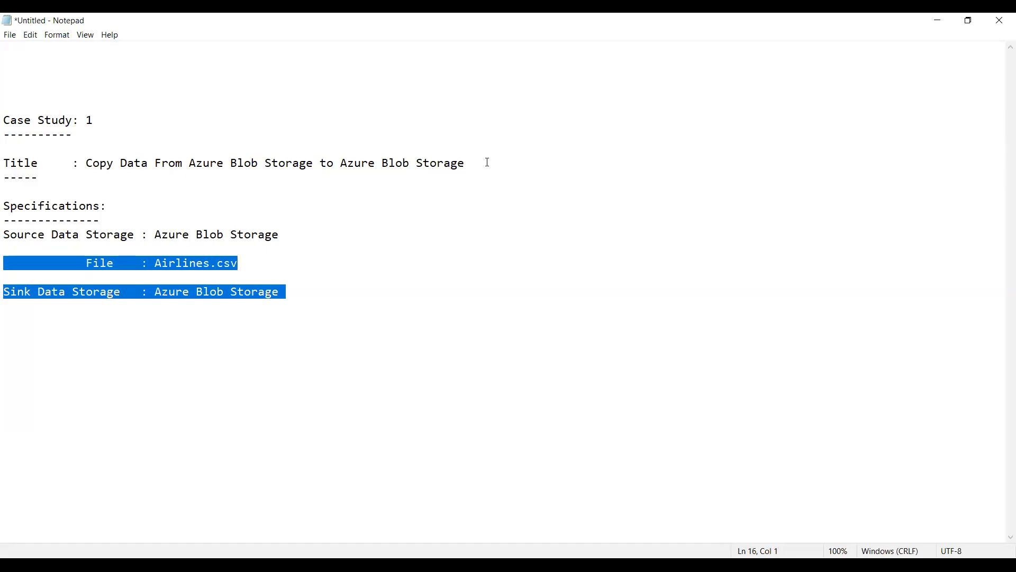
pyautogui.press('Down')
pyautogui.press('Down')
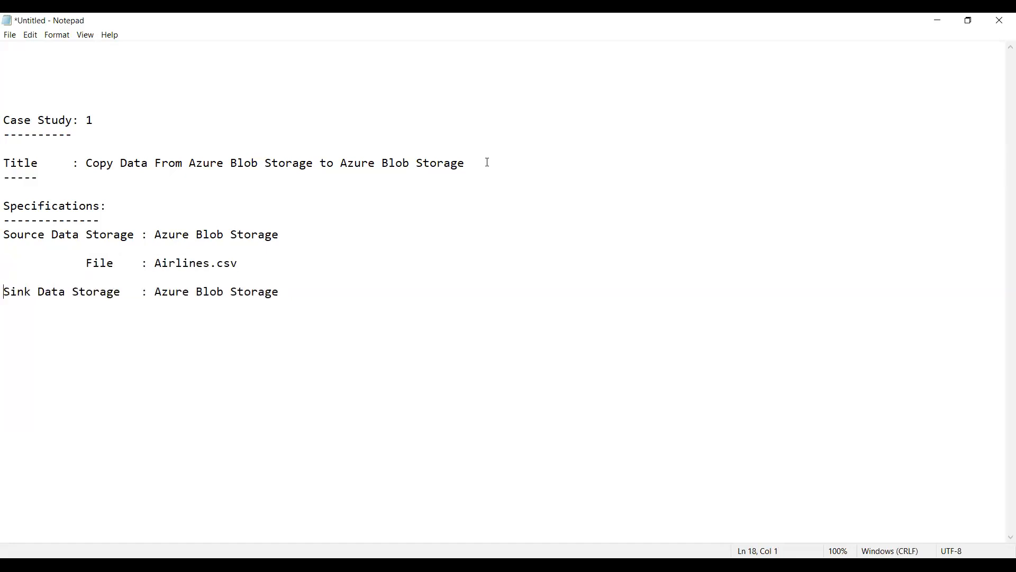
pyautogui.press('Right')
pyautogui.press('Right')
pyautogui.press('Right')
pyautogui.press('Right')
pyautogui.press('Right')
pyautogui.press('Right')
pyautogui.press('Right')
pyautogui.press('Right')
pyautogui.press('Right')
pyautogui.press('Right')
pyautogui.press('Right')
pyautogui.press('Right')
pyautogui.press('Right')
pyautogui.press('Right')
pyautogui.press('Right')
pyautogui.press('Right')
pyautogui.press('Right')
pyautogui.press('Right')
pyautogui.press('Right')
pyautogui.press('Right')
pyautogui.press('Right')
pyautogui.press('Right')
pyautogui.press('Right')
pyautogui.press('Right')
pyautogui.press('Right')
pyautogui.press('Right')
pyautogui.press('Right')
pyautogui.press('Right')
pyautogui.press('Right')
pyautogui.press('Right')
pyautogui.press('Right')
pyautogui.press('Right')
pyautogui.press('Right')
pyautogui.press('Right')
pyautogui.write('----------------------------------------')
# Step: Add the first task "1.Create a Resource Group" below the separator line
pyautogui.press('Return')
pyautogui.write('1.Create a Resout')
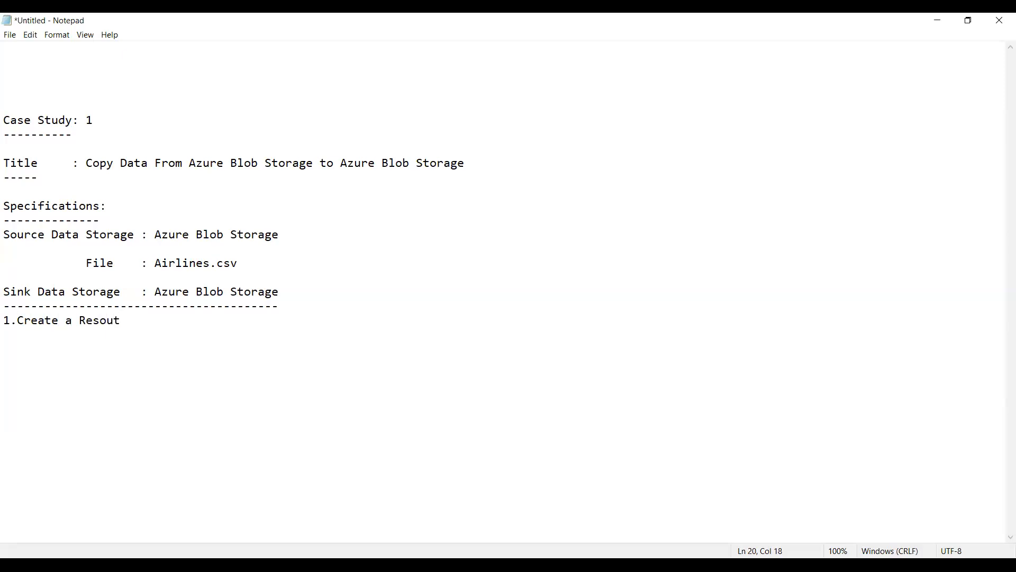
pyautogui.press('BackSpace')
pyautogui.write('rce Group')
# Step: Add the second task "2.Create a Storage Account for Source" after a blank line
pyautogui.press('Return')
pyautogui.press('Return')
pyautogui.write('2.Create ')
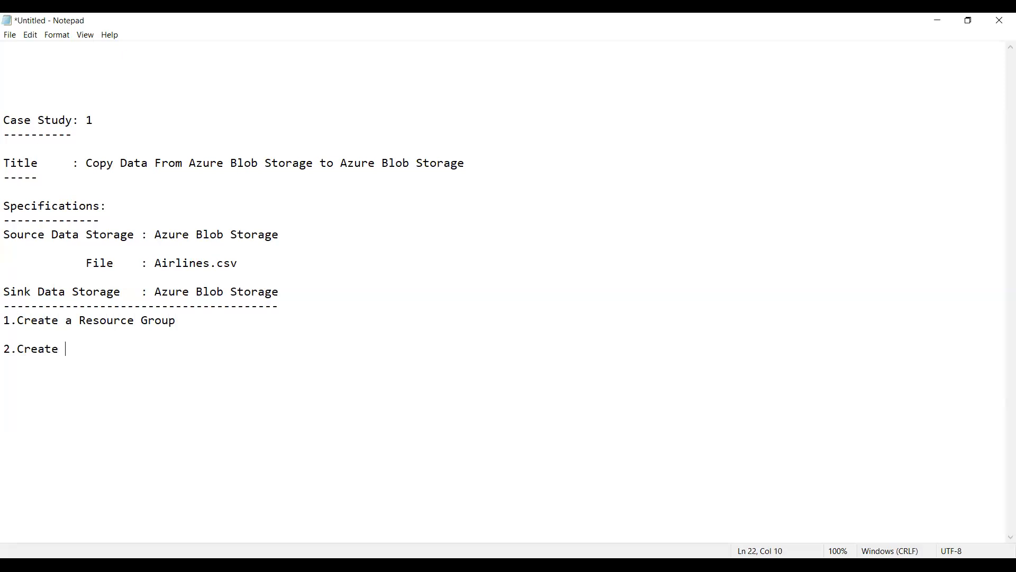
pyautogui.write('a Storage Account')
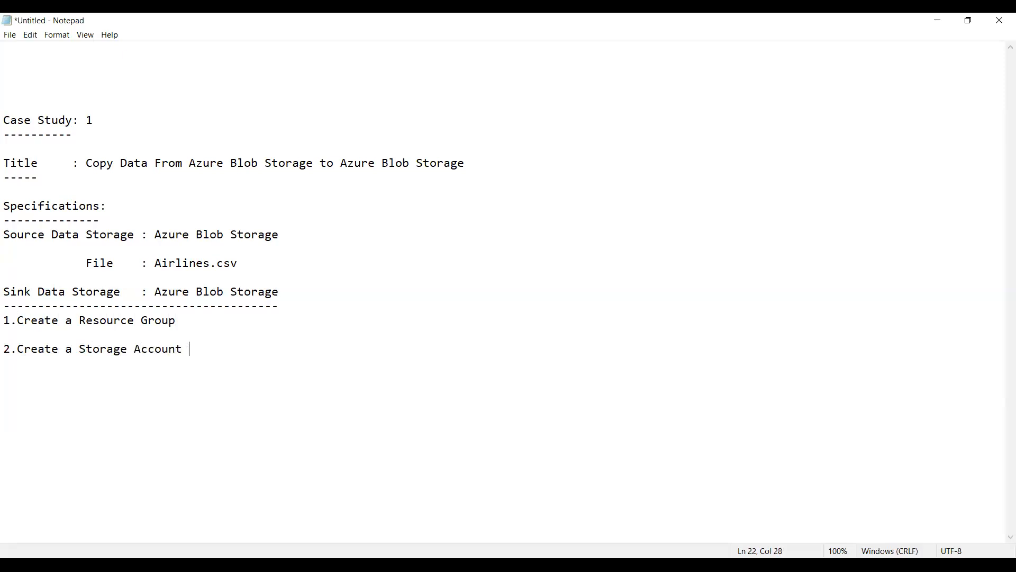
pyautogui.write(' for Source')
# Step: Add the third task "3.Create a Storage Account for Sink" after a blank line
pyautogui.press('Return')
pyautogui.press('Return')
pyautogui.write('3.Create a Storage Account for Sink')
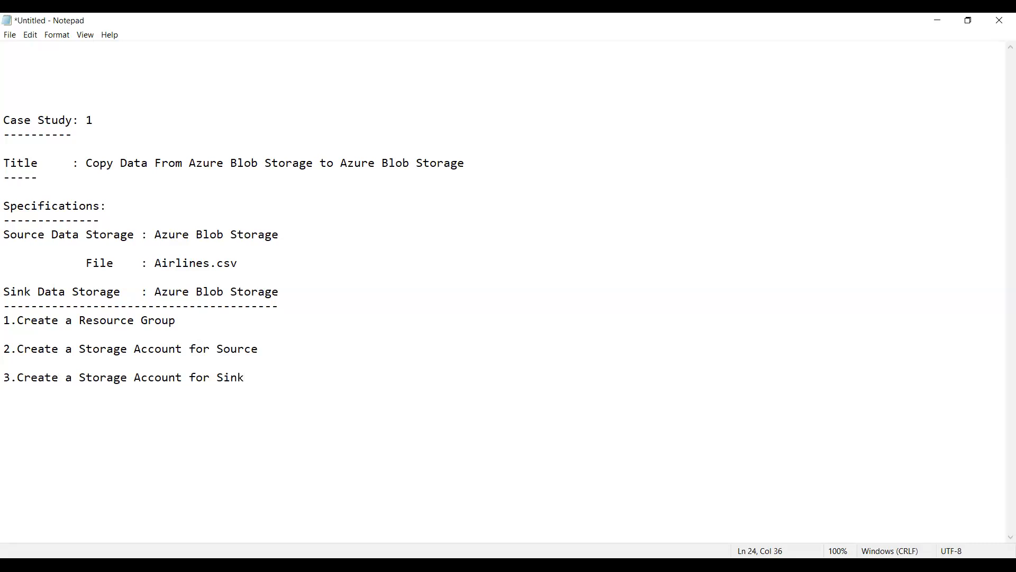
# Step: Add the fourth task "4.Create a ADF Session(Data Factory Session)" after a blank line
pyautogui.press('Return')
pyautogui.press('Return')
pyautogui.write('4.Create a')
pyautogui.write('ADF Sessio')
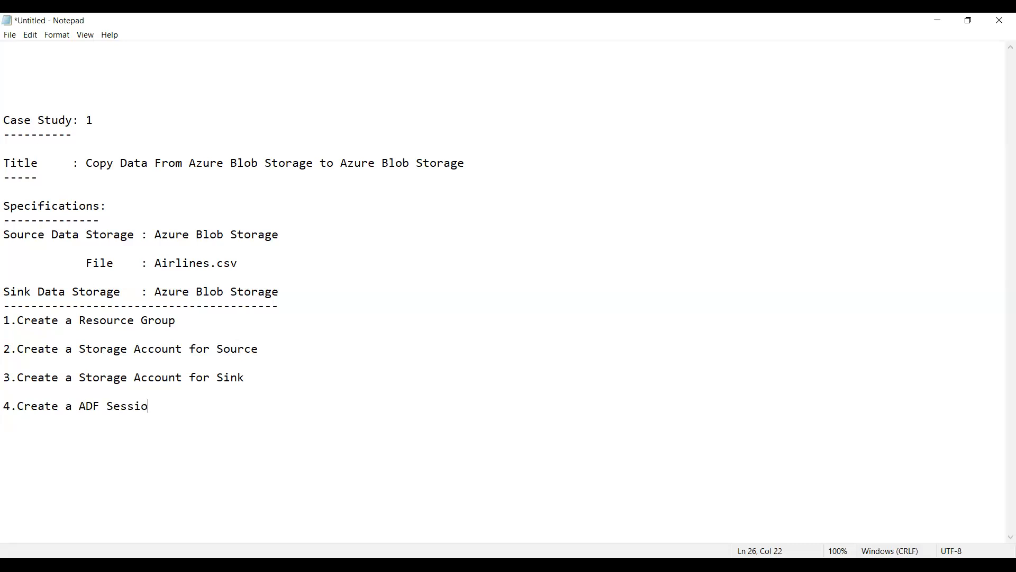
pyautogui.write('n(Data')
pyautogui.write('Factory Sess')
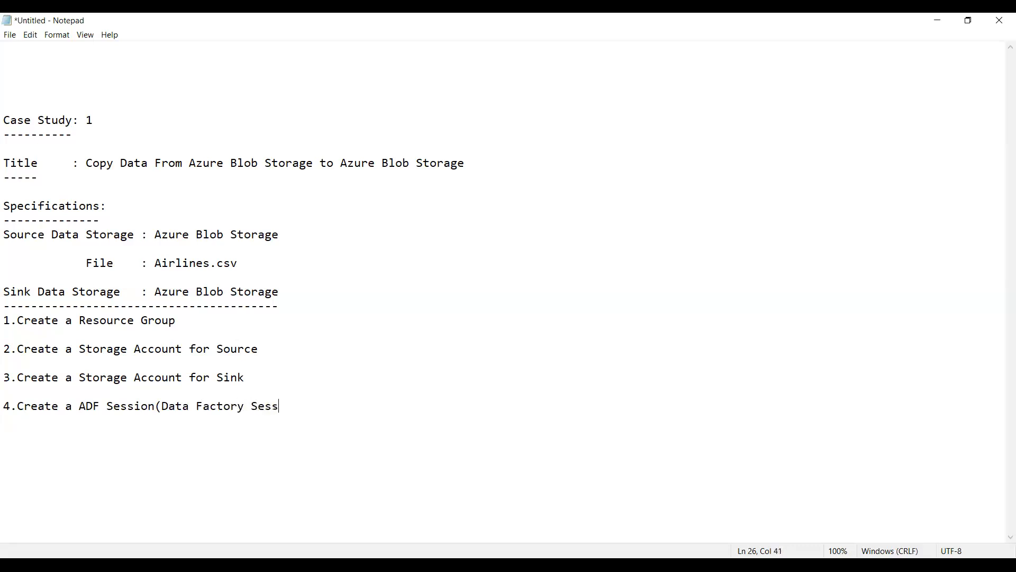
pyautogui.write('ion)')
# Step: Add the fifth task "5.Create linked Service to connect source and Target with ADF" after a blank line
pyautogui.press('Return')
pyautogui.write('5.')
pyautogui.write('Create linked Service')
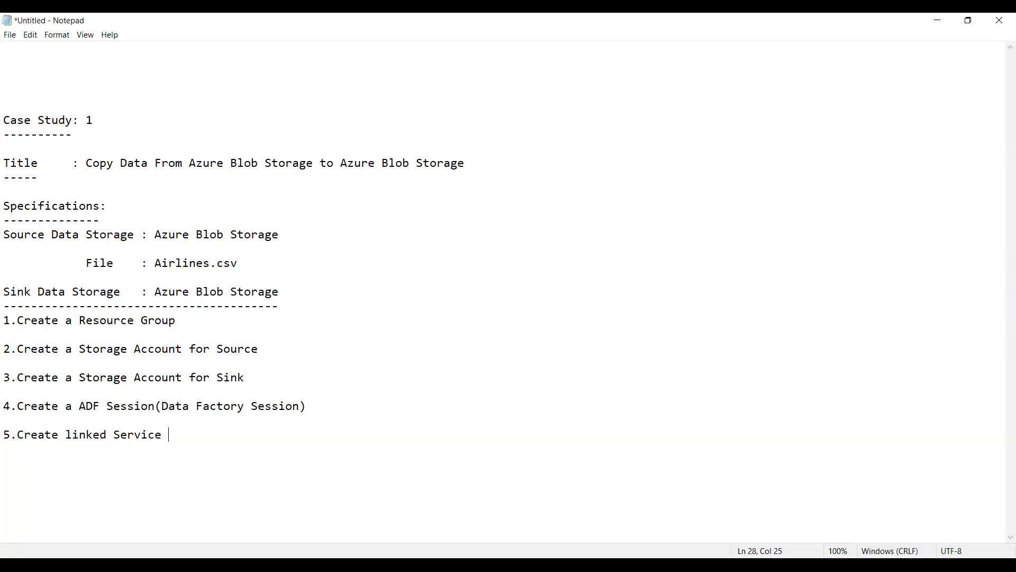
pyautogui.write('to connect source ')
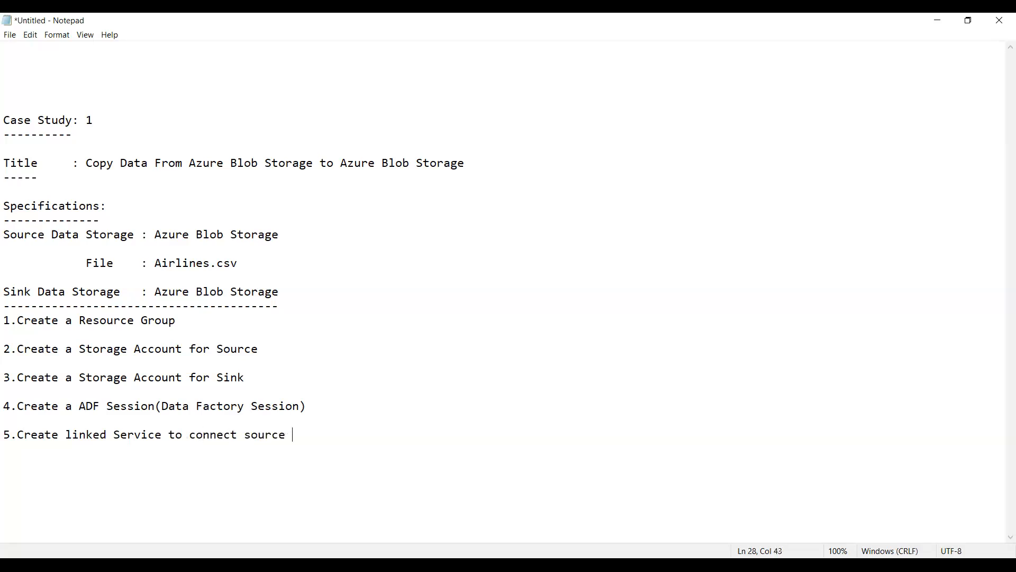
pyautogui.write('and Target with ADF')
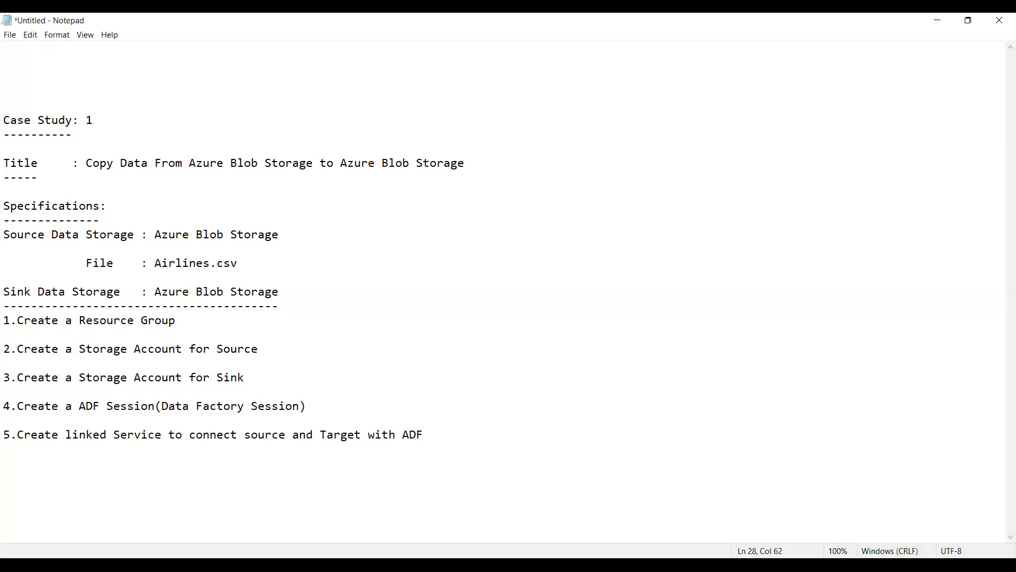
# Step: Add the sixth task "6.Create Dataset 1 for the source and 1 for Target" after a blank line
pyautogui.press('Return')
pyautogui.press('Return')
pyautogui.write('6')
pyautogui.press('BackSpace')
pyautogui.write('6.Create Datase')
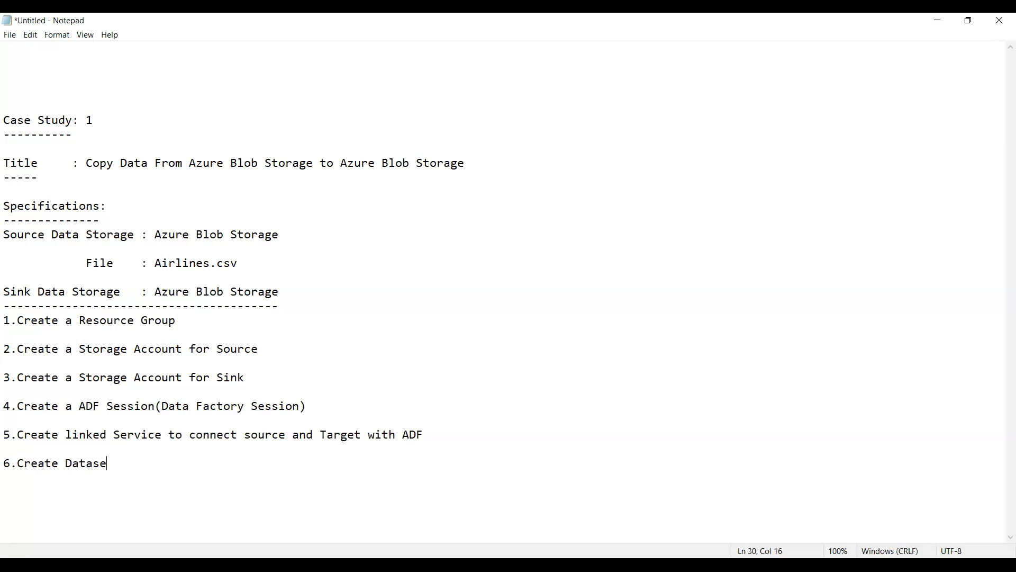
pyautogui.write('t 1 for the source a')
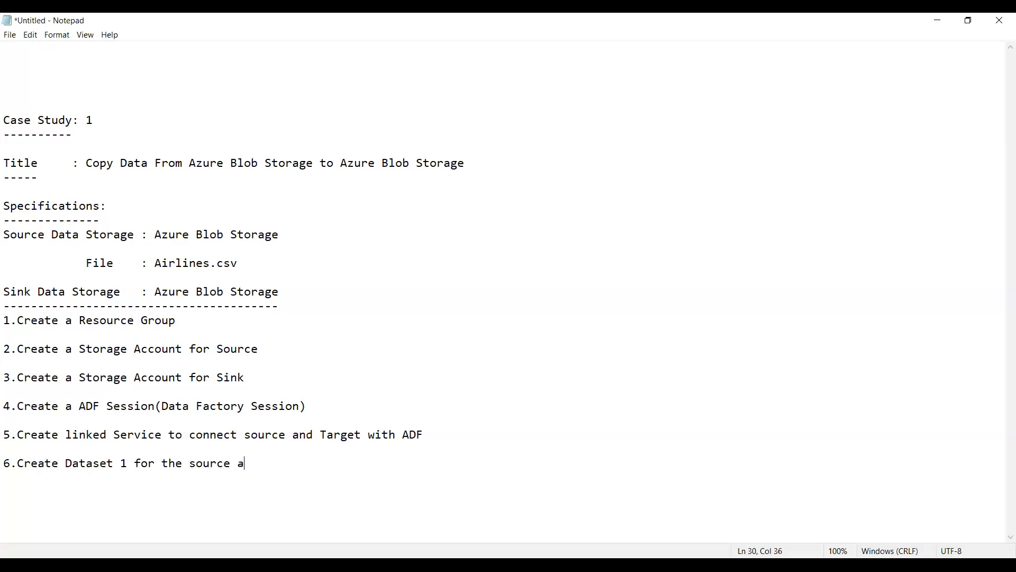
pyautogui.write('nd 1 for Target')
# Step: Add the seventh task "7.Create a pipeline" after a blank line
pyautogui.press('Return')
pyautogui.press('Return')
pyautogui.write('7.')
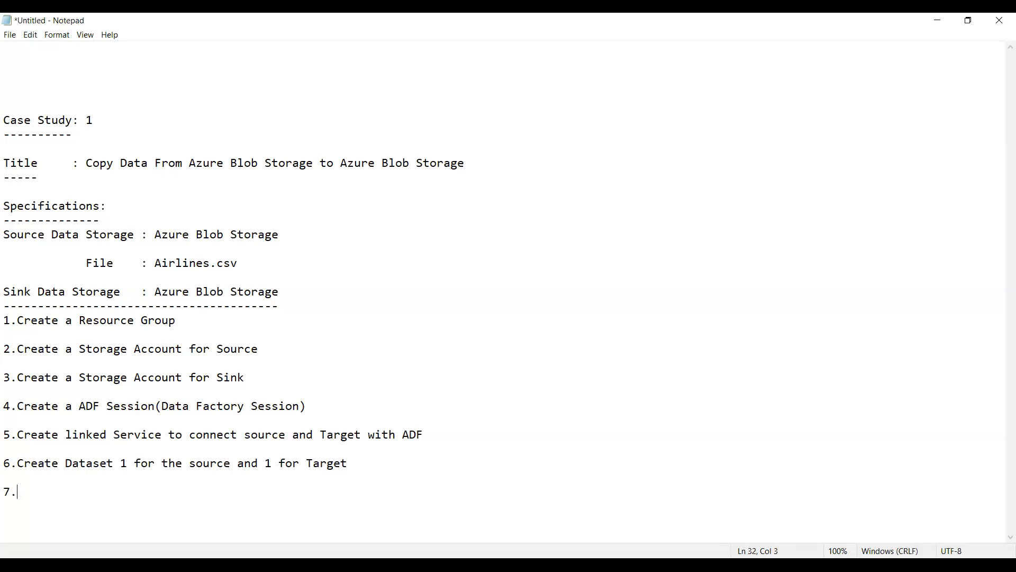
pyautogui.write('Create a pipeline')
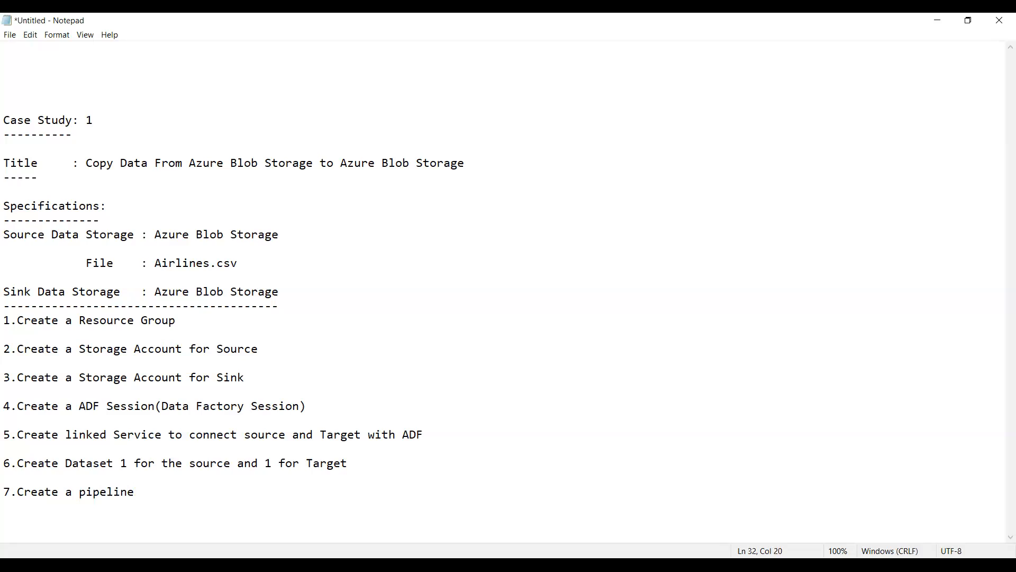
# Step: Add the eighth task "8.Select Copy Activity and assign source and Sink" after a blank line
pyautogui.press('Return')
pyautogui.press('Return')
pyautogui.write('8.Select Copy Activity ')
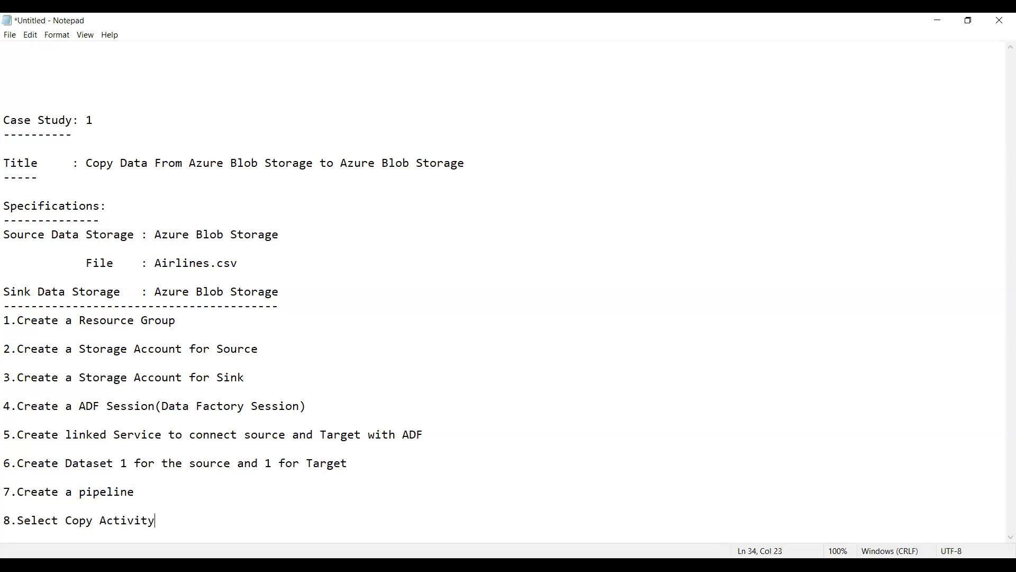
pyautogui.write('and assign source and Sink')
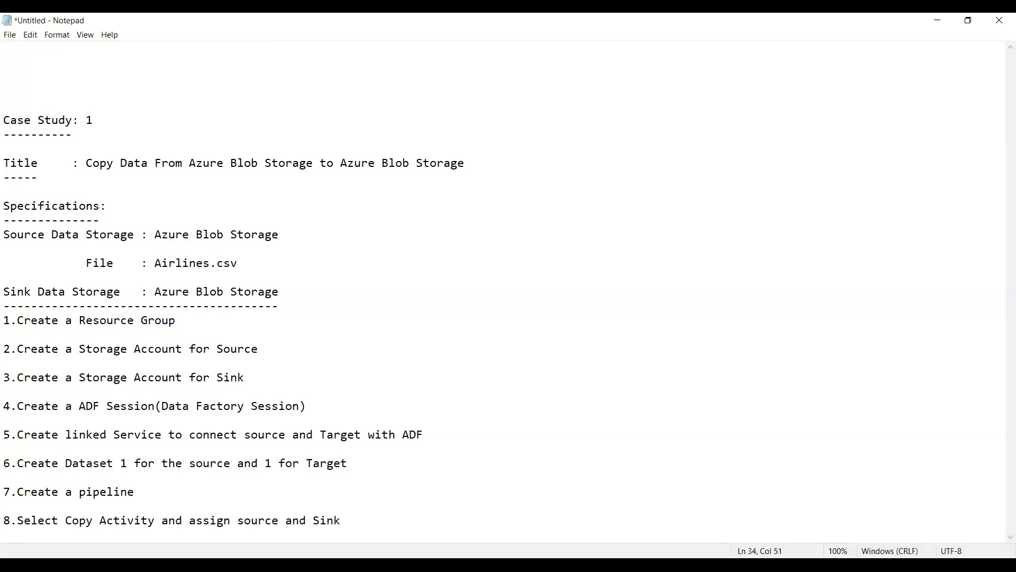
# Step: Add the ninth task "9.Trigger and Debug" after a blank line
pyautogui.press('Return')
pyautogui.press('Return')
pyautogui.write('9.')
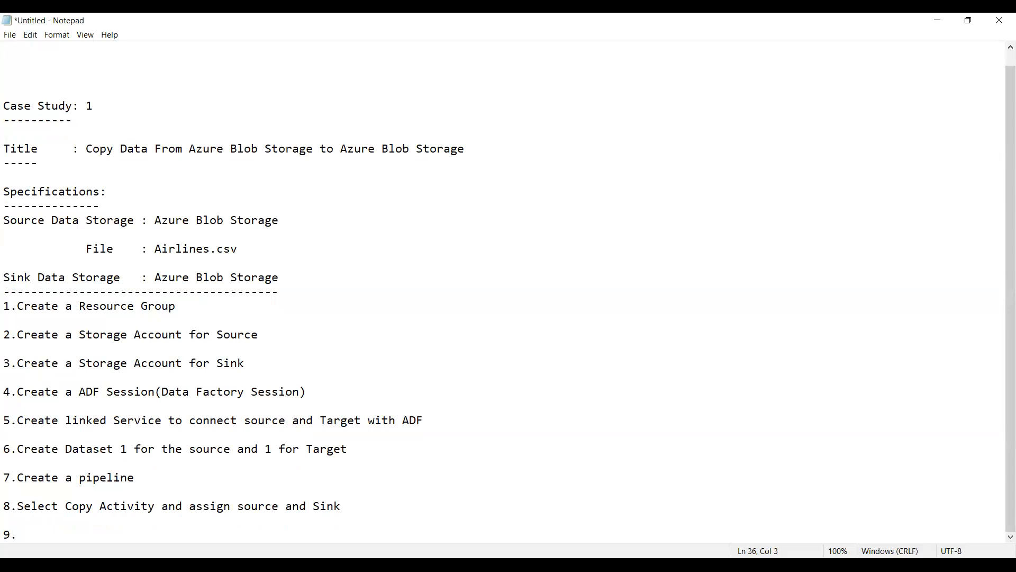
pyautogui.write('Trigger and Debug')
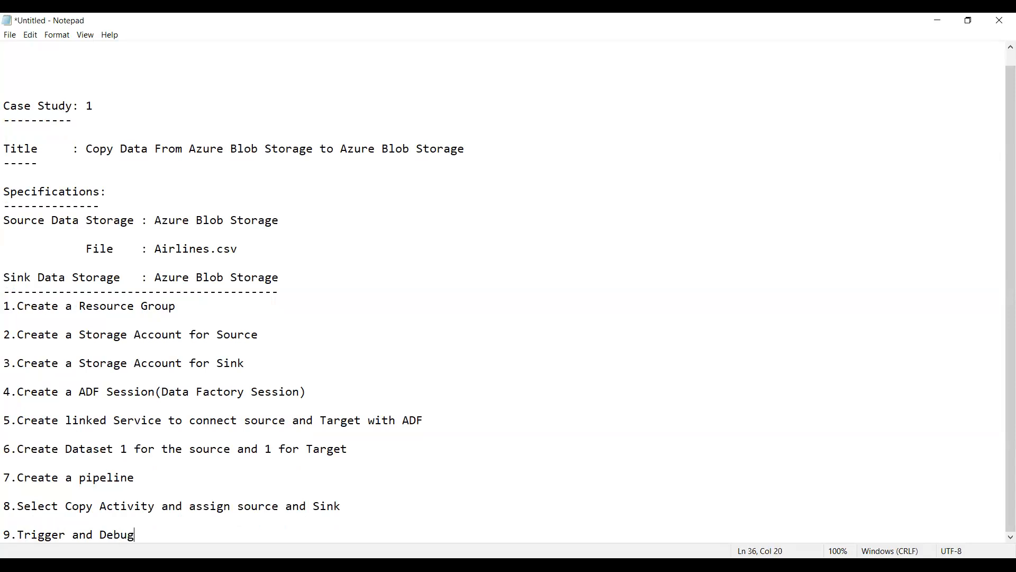
# Step: Add a long dashed separator line after a blank line below the ninth task
pyautogui.press('Return')
pyautogui.press('Return')
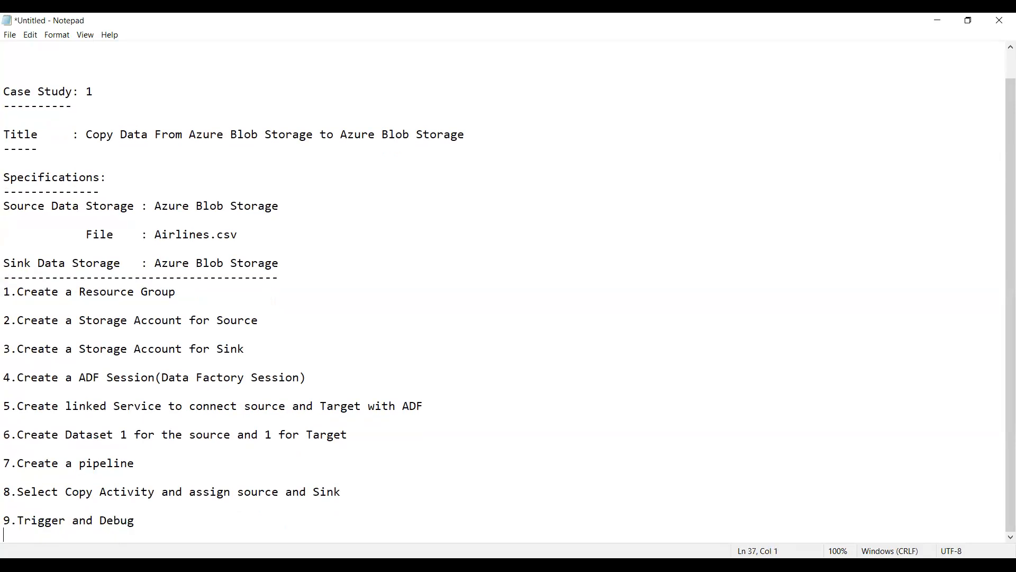
pyautogui.write('---------------------------------------------------------------')
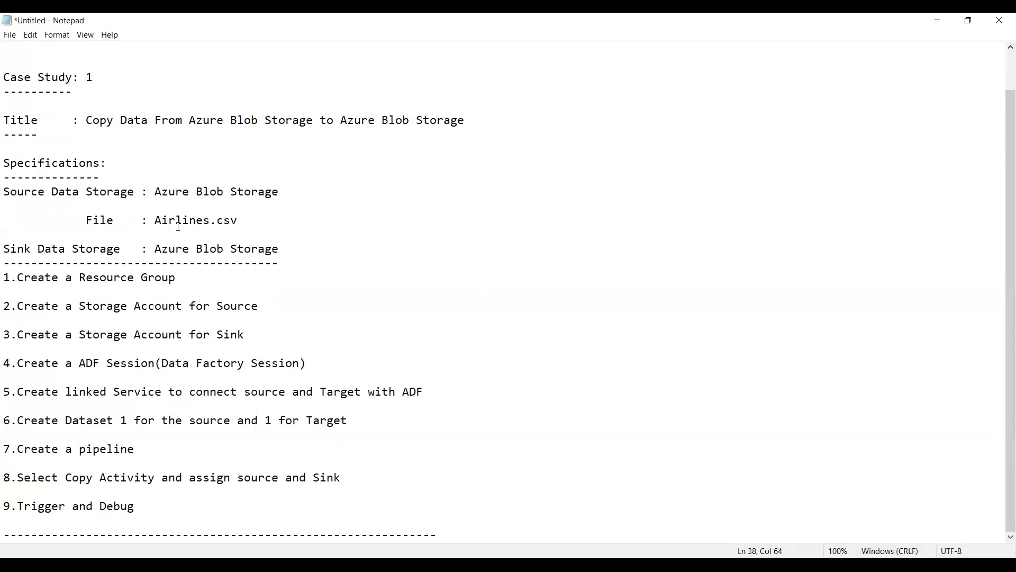
# Step: Review the source storage, file and sink storage specifications, followed by the numbered task list
pyautogui.click(157, 189)
pyautogui.hotkey('shift', 'Right')
pyautogui.hotkey('shift', 'Right')
pyautogui.hotkey('shift', 'Right')
pyautogui.hotkey('shift', 'Right')
pyautogui.hotkey('shift', 'Right')
pyautogui.hotkey('shift', 'Right')
pyautogui.hotkey('shift', 'Right')
pyautogui.hotkey('shift', 'Right')
pyautogui.hotkey('shift', 'Right')
pyautogui.hotkey('shift', 'Right')
pyautogui.hotkey('shift', 'Right')
pyautogui.hotkey('shift', 'Right')
pyautogui.hotkey('shift', 'Right')
pyautogui.hotkey('shift', 'Right')
pyautogui.hotkey('shift', 'Right')
pyautogui.hotkey('shift', 'Right')
pyautogui.hotkey('shift', 'Right')
pyautogui.hotkey('shift', 'Right')
pyautogui.hotkey('shift', 'Right')
pyautogui.hotkey('shift', 'Right')
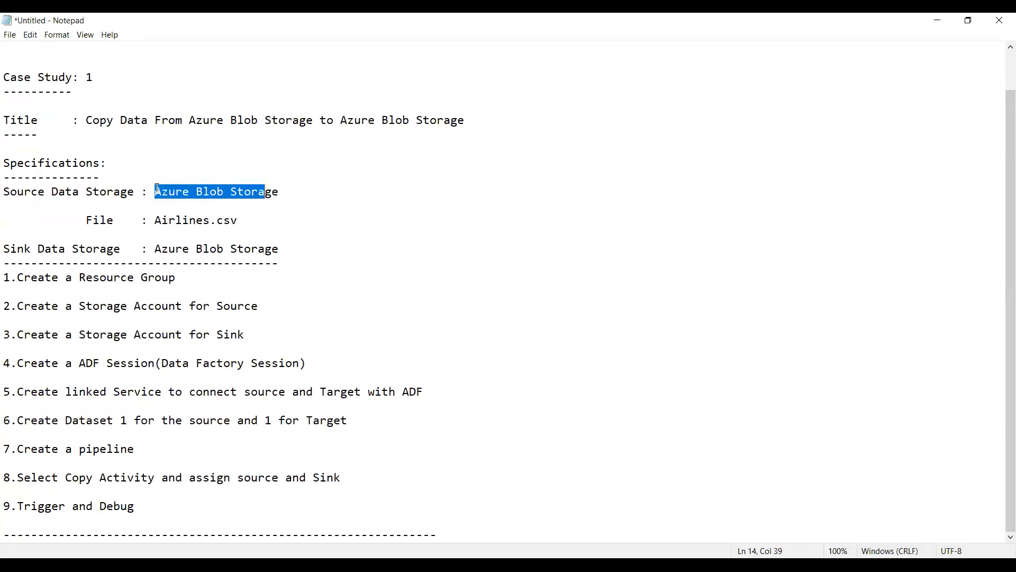
pyautogui.hotkey('shift', 'Down')
pyautogui.press('Down')
pyautogui.press('Down')
pyautogui.press('Down')
pyautogui.press('Up')
pyautogui.press('Up')
pyautogui.hotkey('shift', 'Down')
pyautogui.press('Up')
pyautogui.press('Up')
pyautogui.press('Up')
pyautogui.press('Up')
pyautogui.press('Up')
pyautogui.hotkey('shift', 'Down')
pyautogui.press('Down')
pyautogui.hotkey('shift', 'Down')
pyautogui.press('Down')
pyautogui.press('Down')
pyautogui.press('Up')
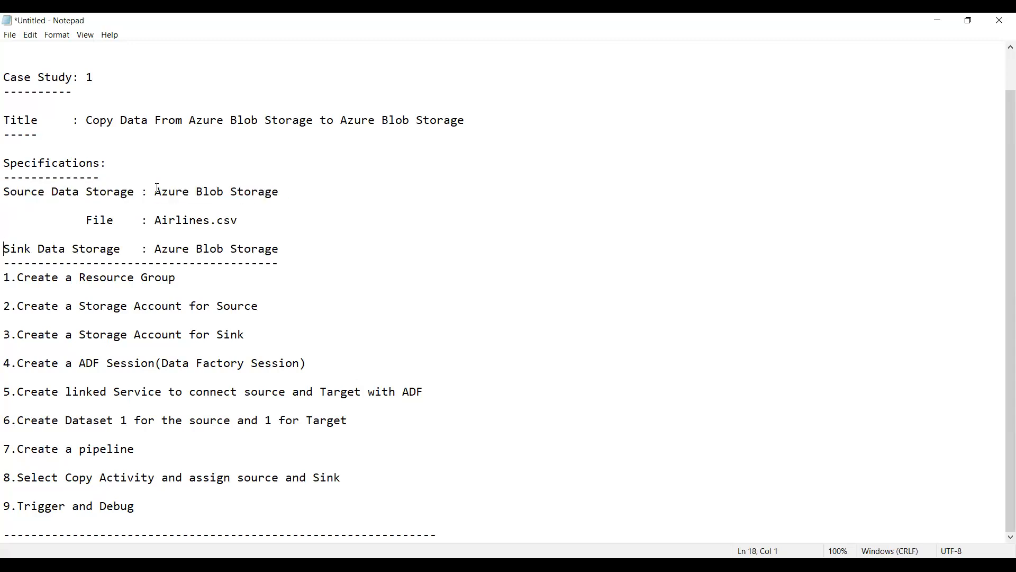
pyautogui.hotkey('shift', 'Down')
pyautogui.press('Down')
pyautogui.press('Down')
pyautogui.press('Down')
pyautogui.press('Down')
pyautogui.press('Down')
pyautogui.press('Down')
pyautogui.press('Down')
pyautogui.press('Down')
pyautogui.press('Down')
pyautogui.press('Down')
pyautogui.press('Down')
pyautogui.press('Down')
pyautogui.press('Down')
pyautogui.press('Down')
pyautogui.press('Down')
# Step: Switch to Chrome and load the Azure portal home page in the current tab and the three remaining new tabs
pyautogui.hotkey('alt', 'Tab')
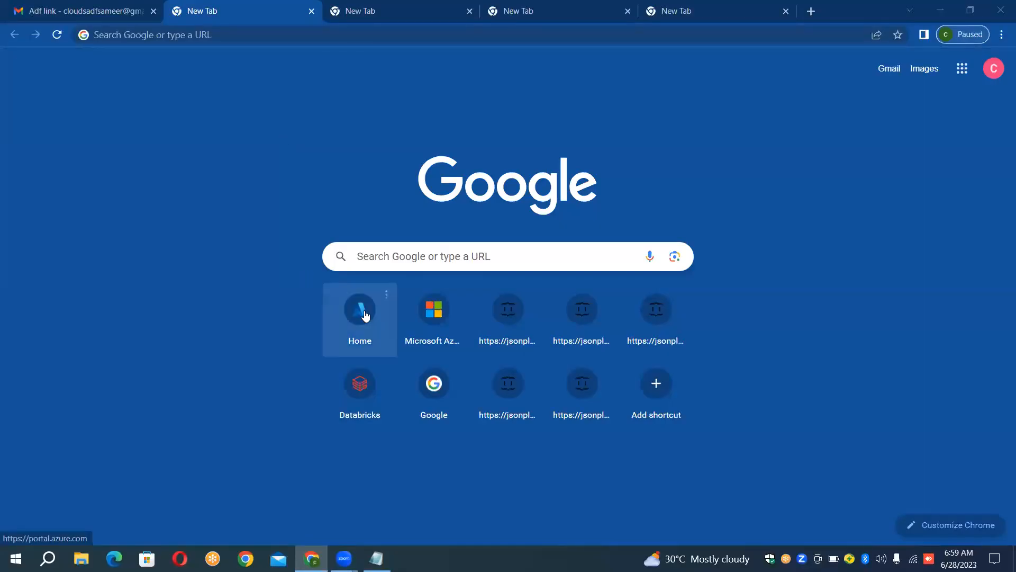
pyautogui.click(364, 314)
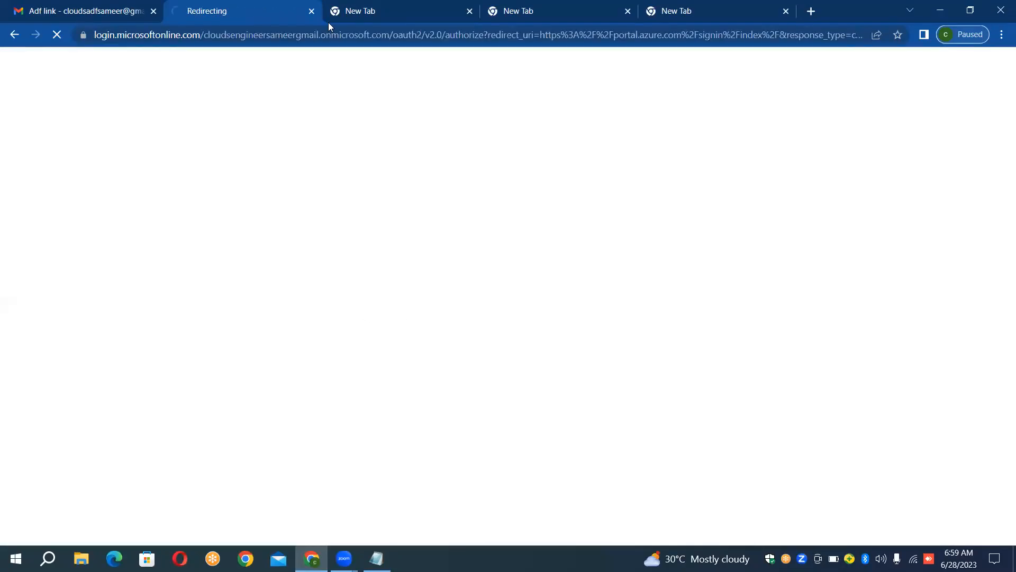
pyautogui.click(358, 14)
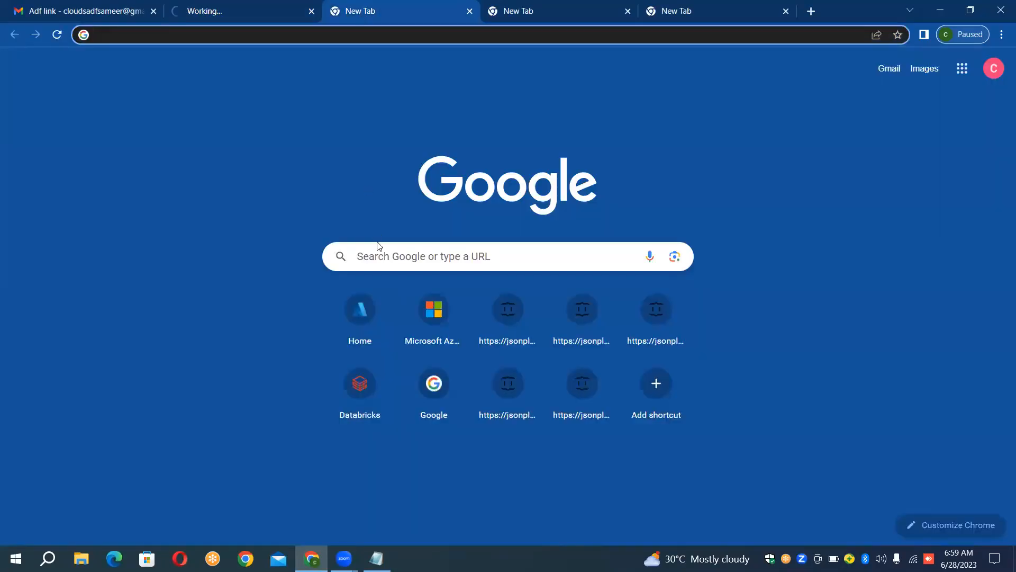
pyautogui.click(369, 308)
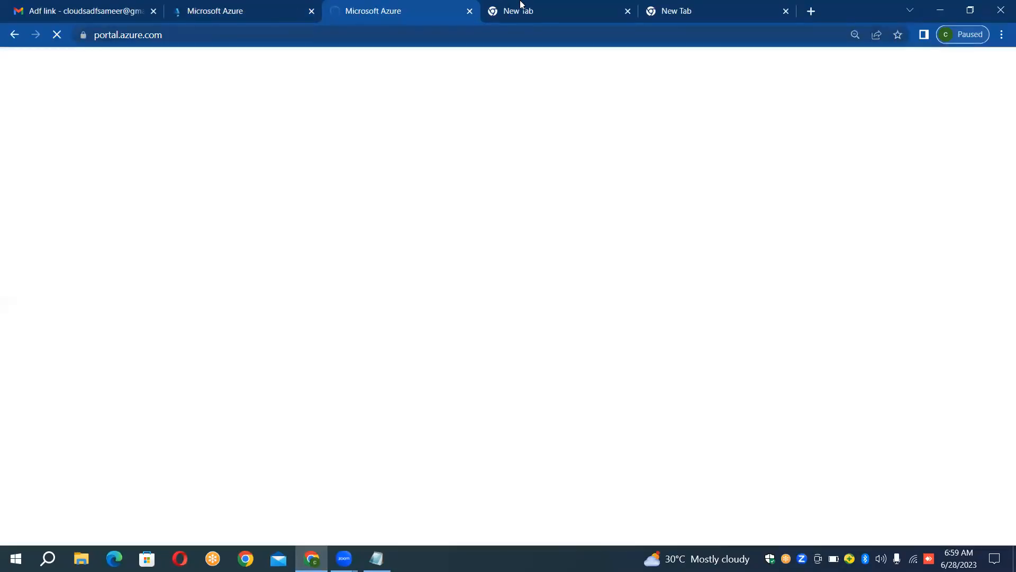
pyautogui.click(540, 8)
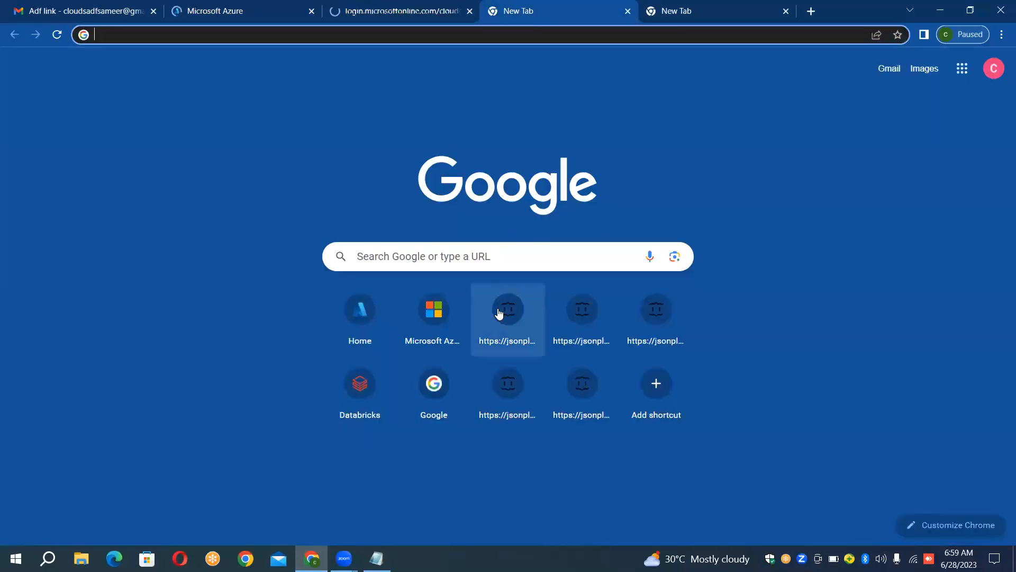
pyautogui.click(350, 313)
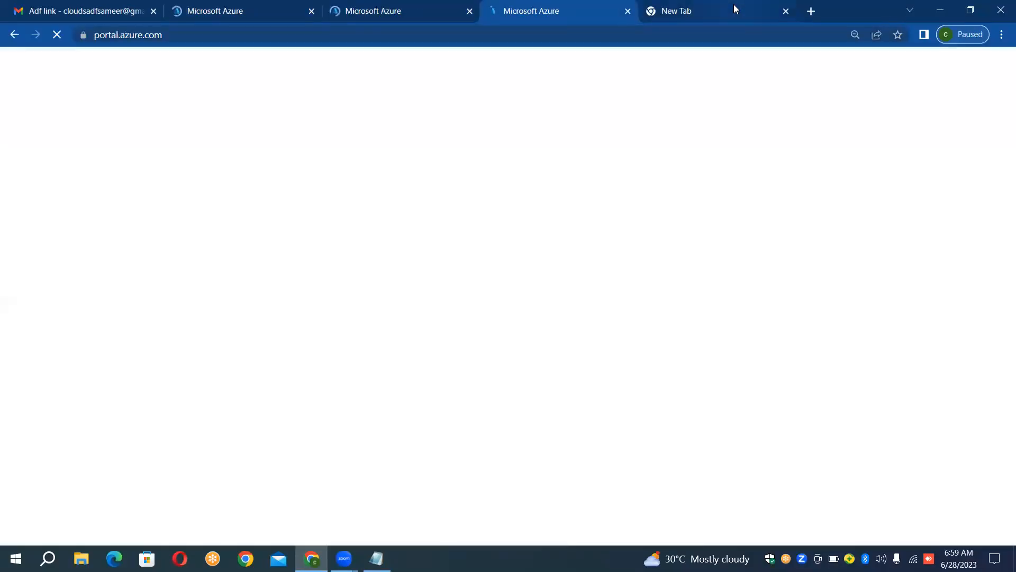
pyautogui.click(734, 7)
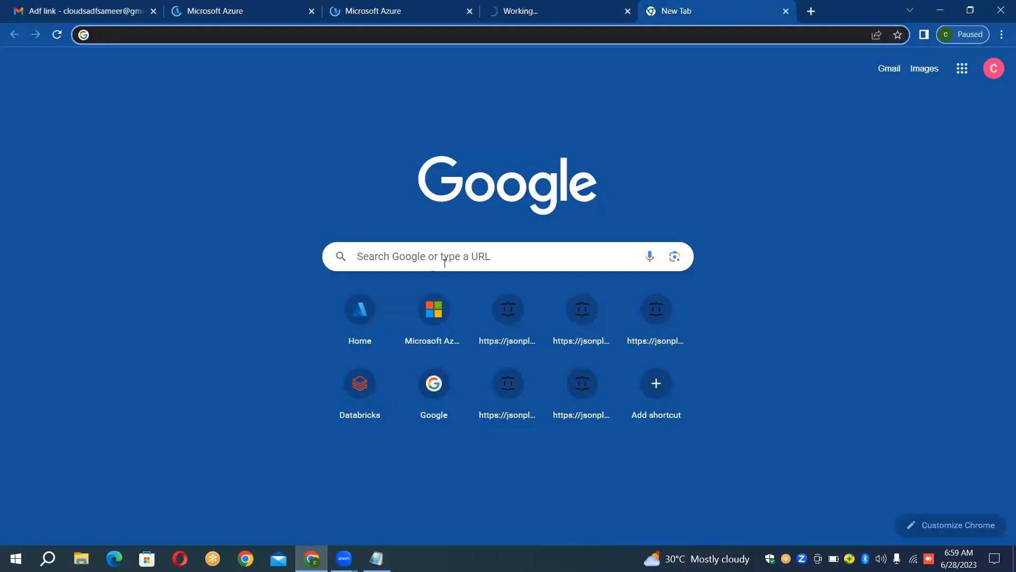
pyautogui.click(370, 307)
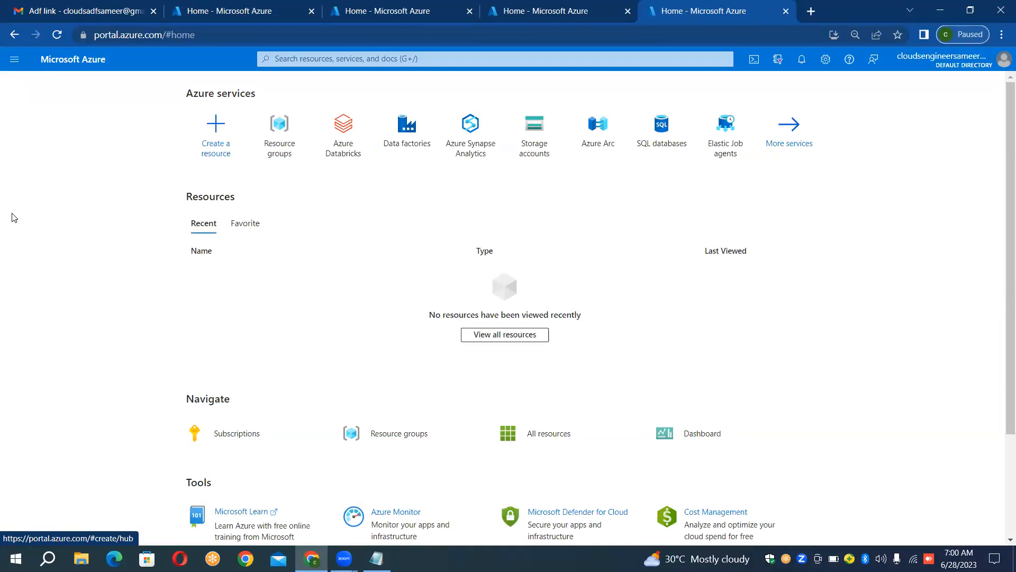
# Step: View the Create a resource page in the Azure portal and return to the portal home page
pyautogui.doubleClick(30, 218)
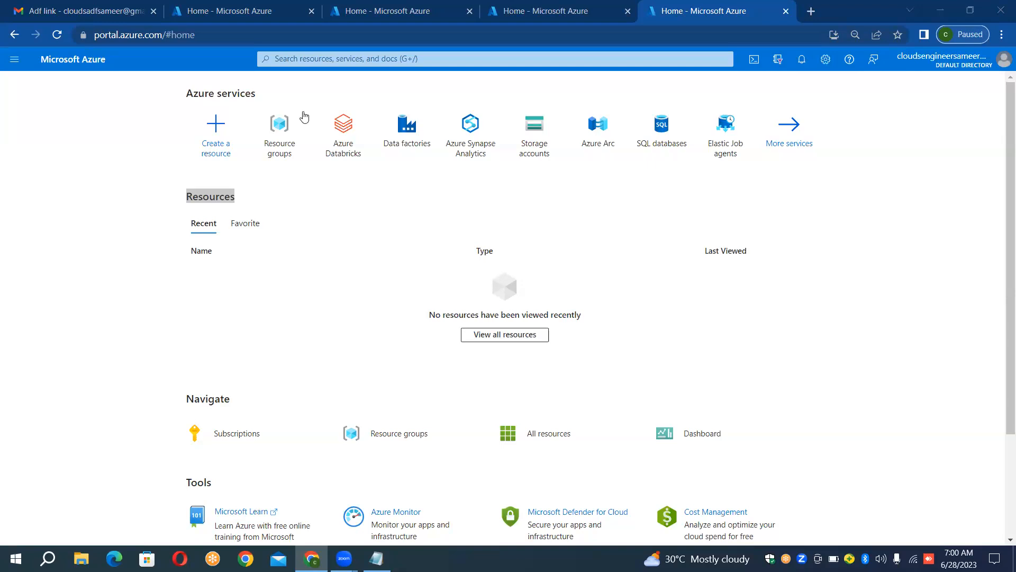
pyautogui.click(49, 116)
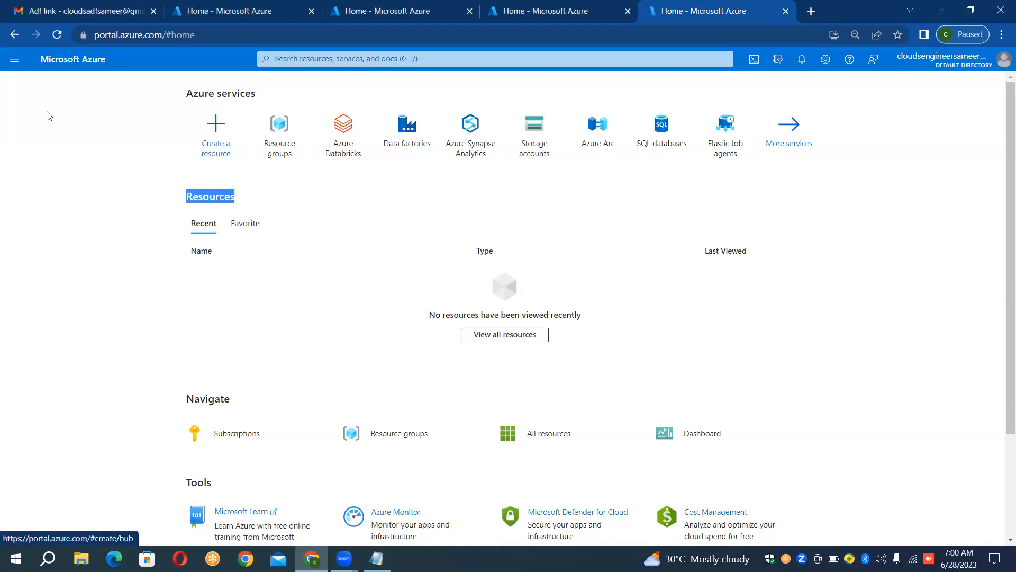
pyautogui.press('Return')
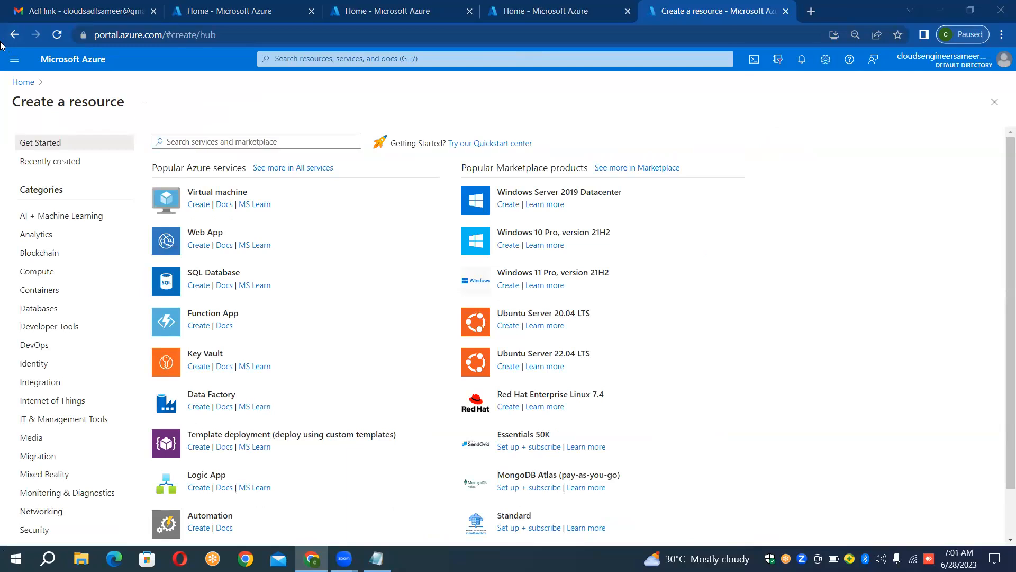
pyautogui.click(22, 82)
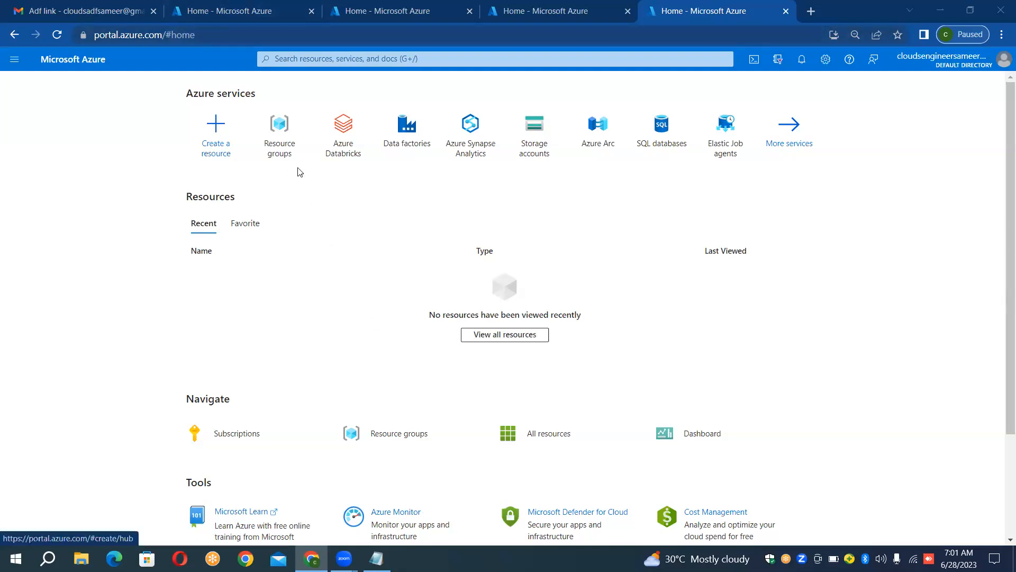
pyautogui.moveTo(290, 146)
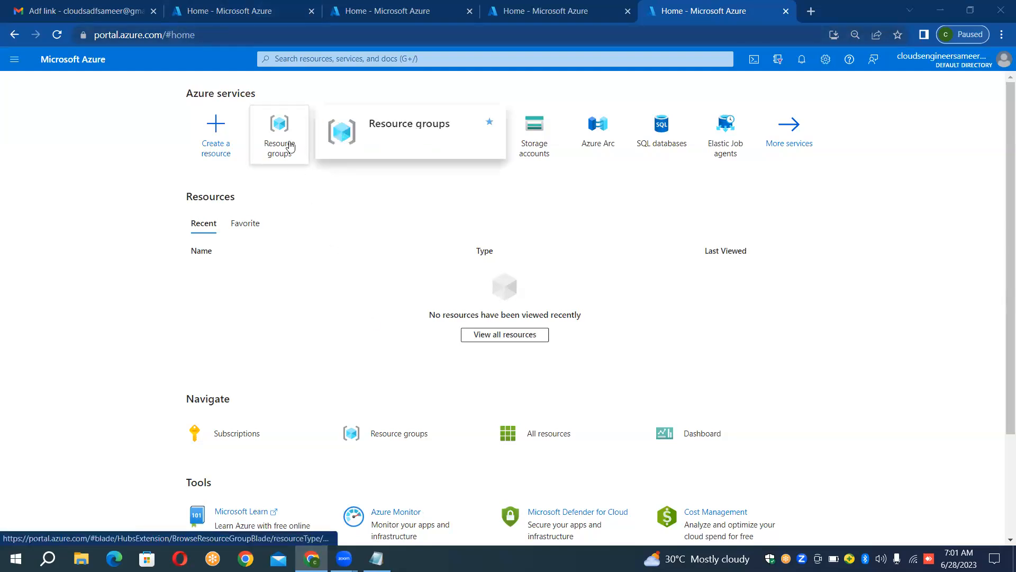
# Step: Minimize the browser and Zoom, open the ADF_CLASSES_VIDEOS_2022 folder on the desktop and select the ZIP archive starting with CloudMonks_ADF_B
pyautogui.click(941, 8)
pyautogui.click(939, 7)
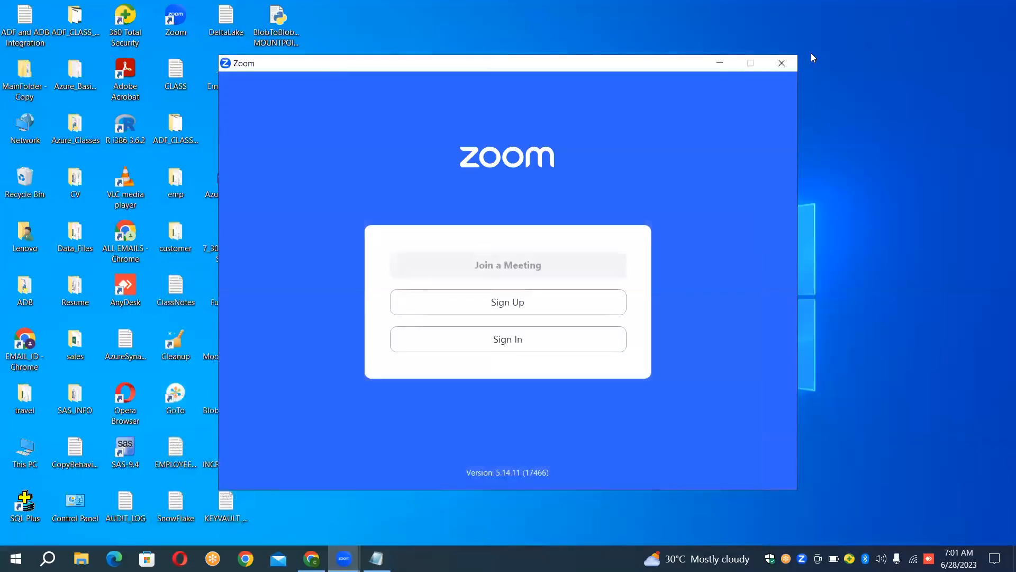
pyautogui.click(720, 64)
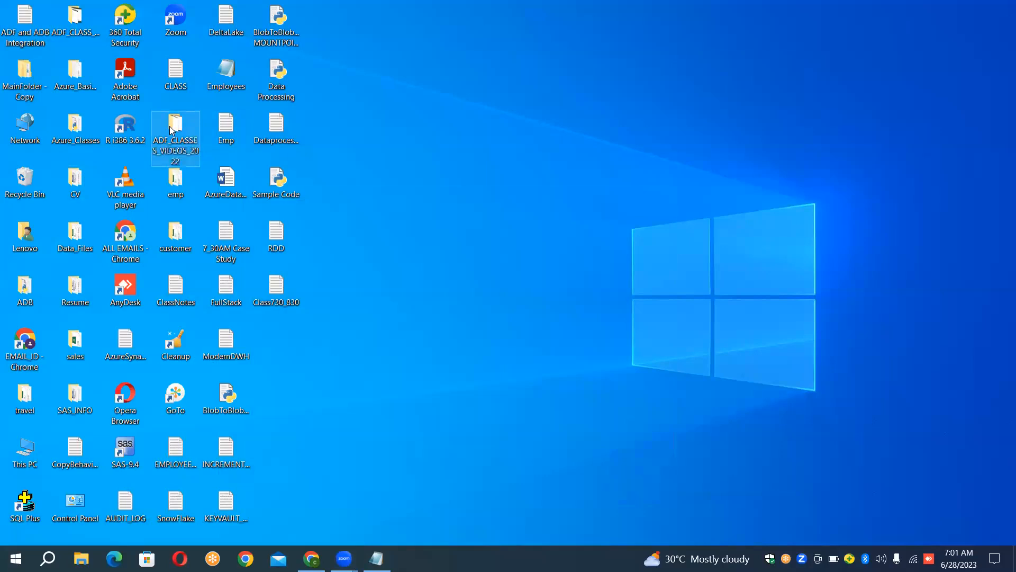
pyautogui.moveTo(172, 130)
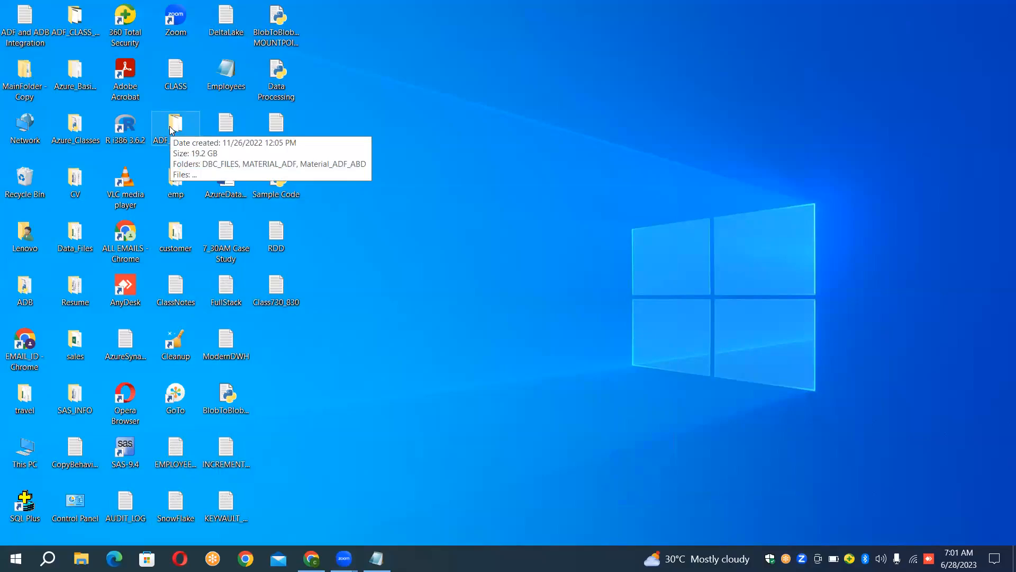
pyautogui.doubleClick(171, 130)
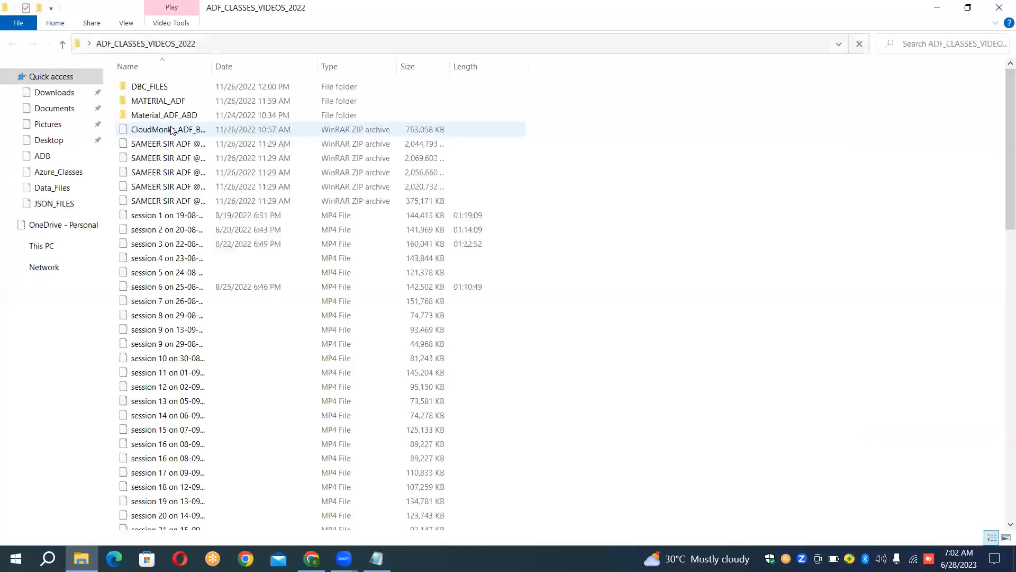
pyautogui.click(171, 131)
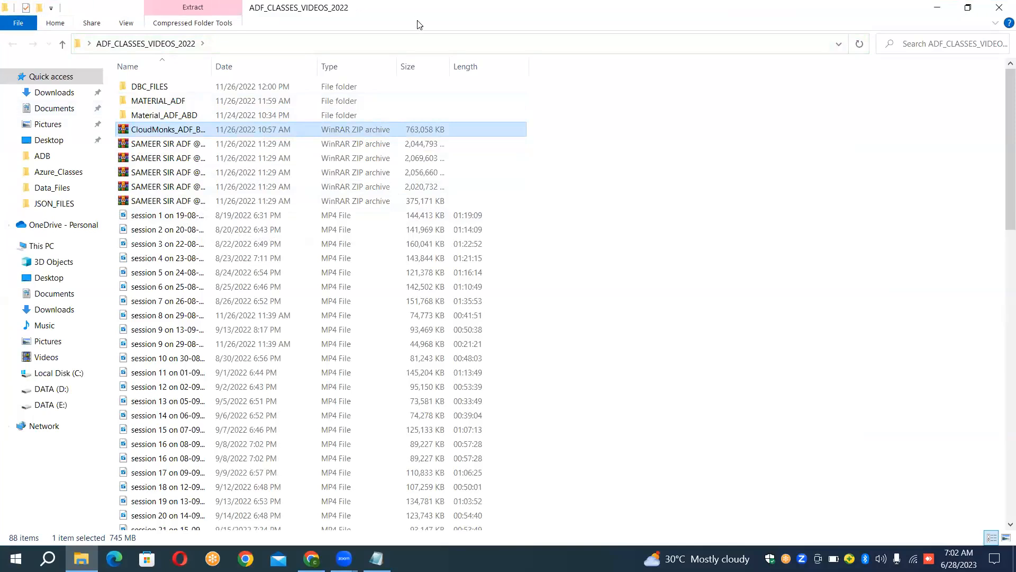
# Step: Go up to the Desktop folder, switch to Chrome and view the Azure portal's Create a resource page before returning to the portal home page
pyautogui.hotkey('alt', 'Up')
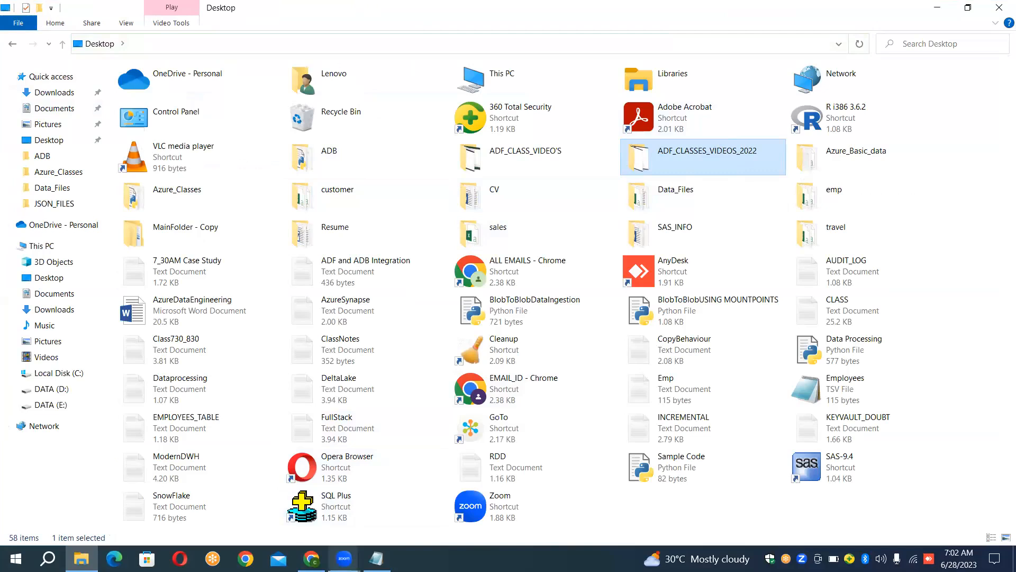
pyautogui.click(312, 558)
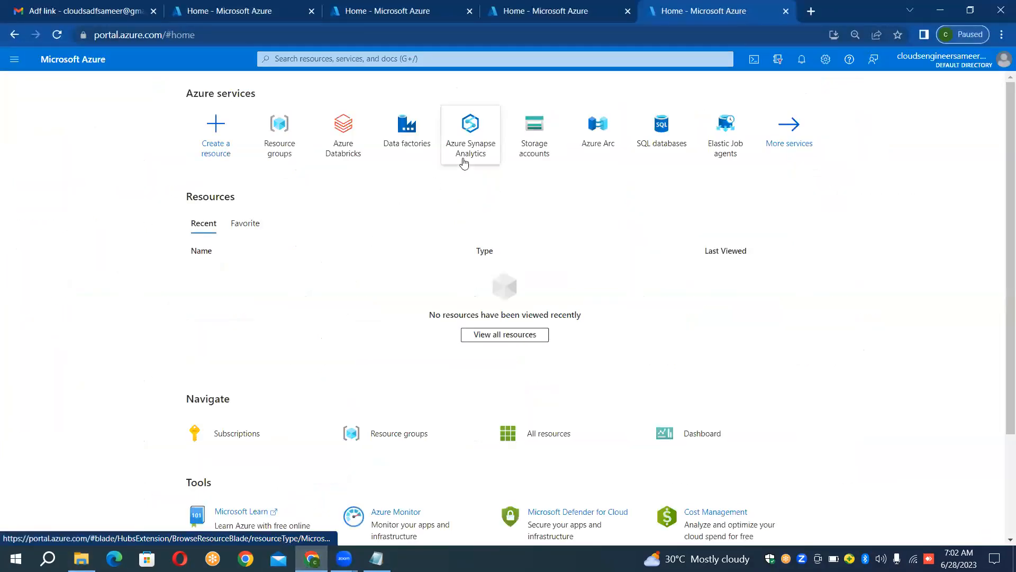
pyautogui.moveTo(280, 148)
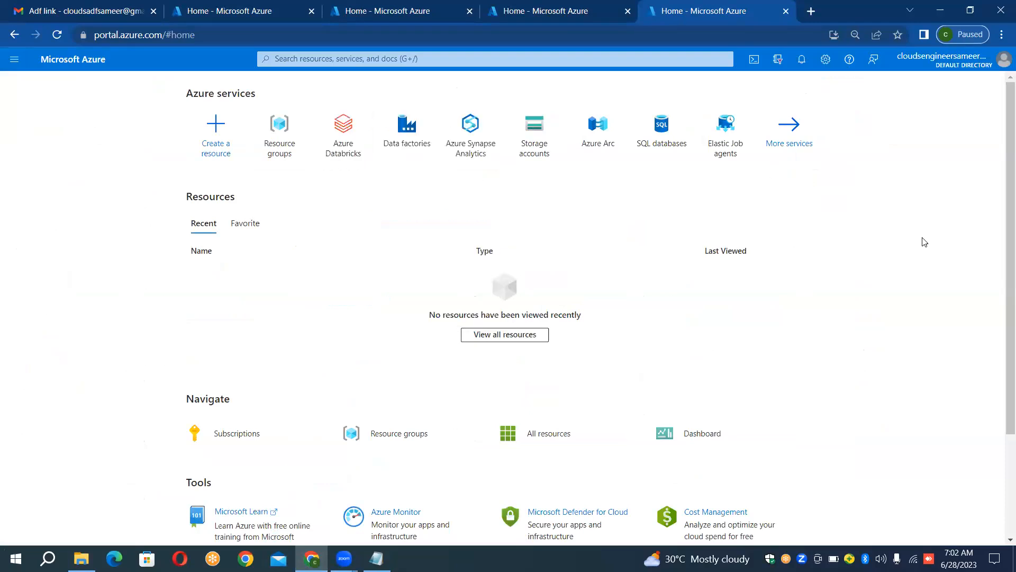
pyautogui.click(225, 154)
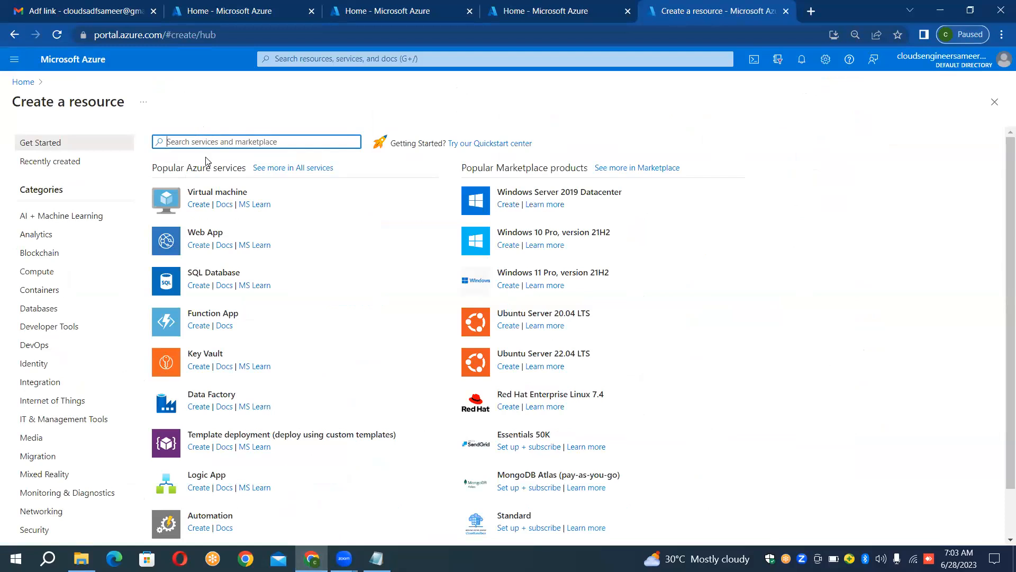
pyautogui.moveTo(205, 157); pyautogui.dragTo(103, 128)
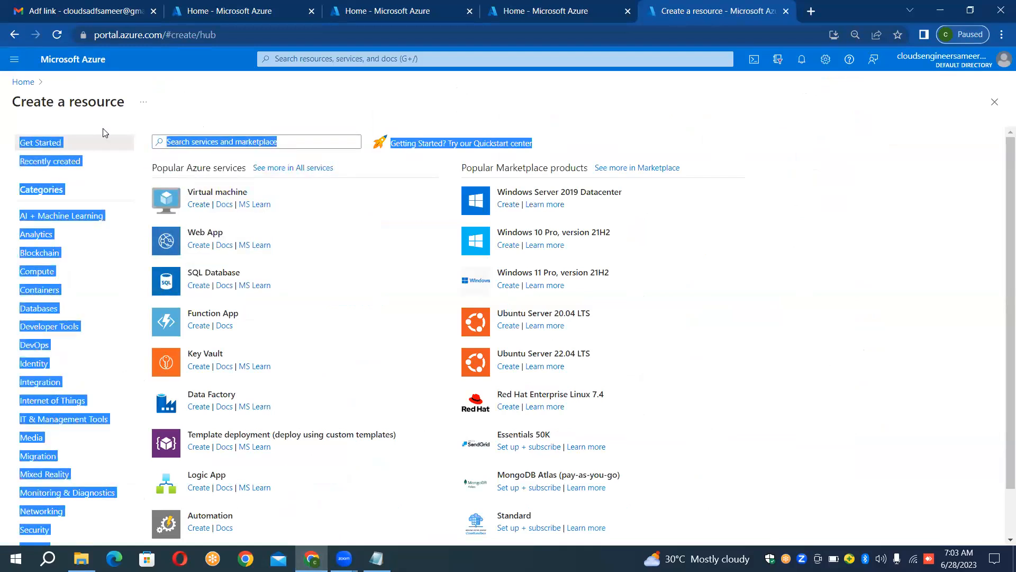
pyautogui.click(23, 82)
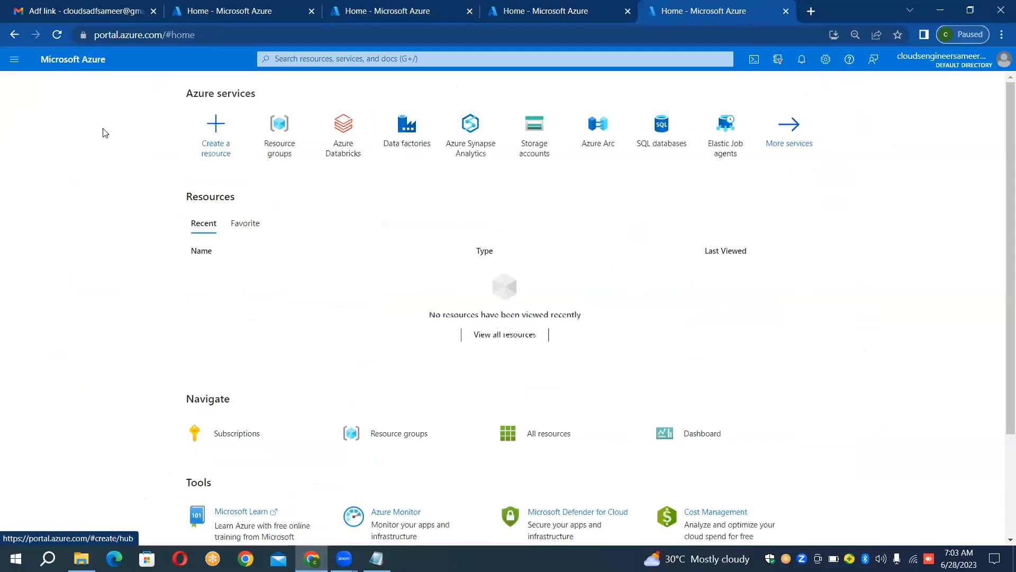
# Step: Open the Create Data Factory form, view its option for creating a new resource group and return to the portal home page
pyautogui.click(214, 153)
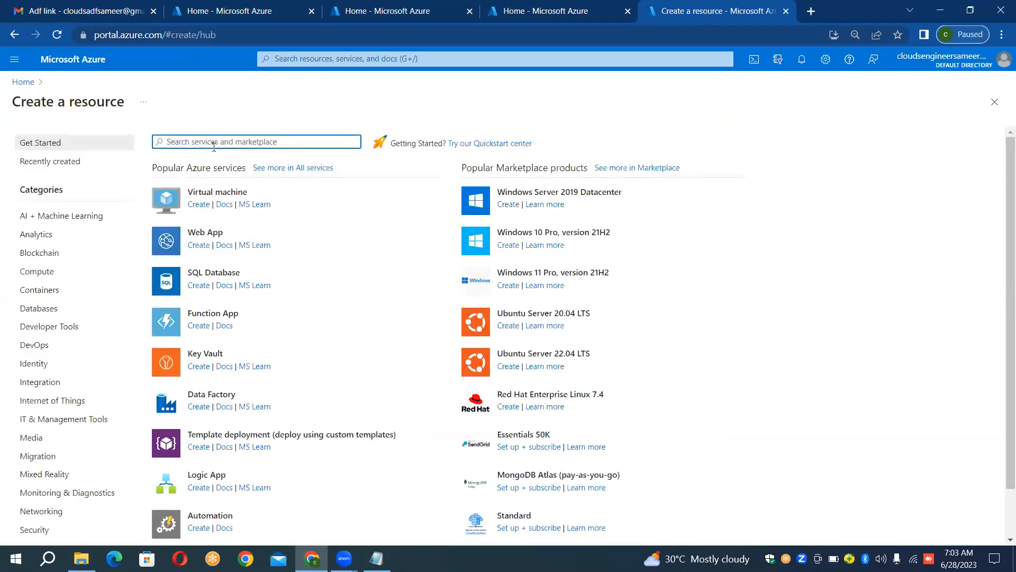
pyautogui.click(226, 397)
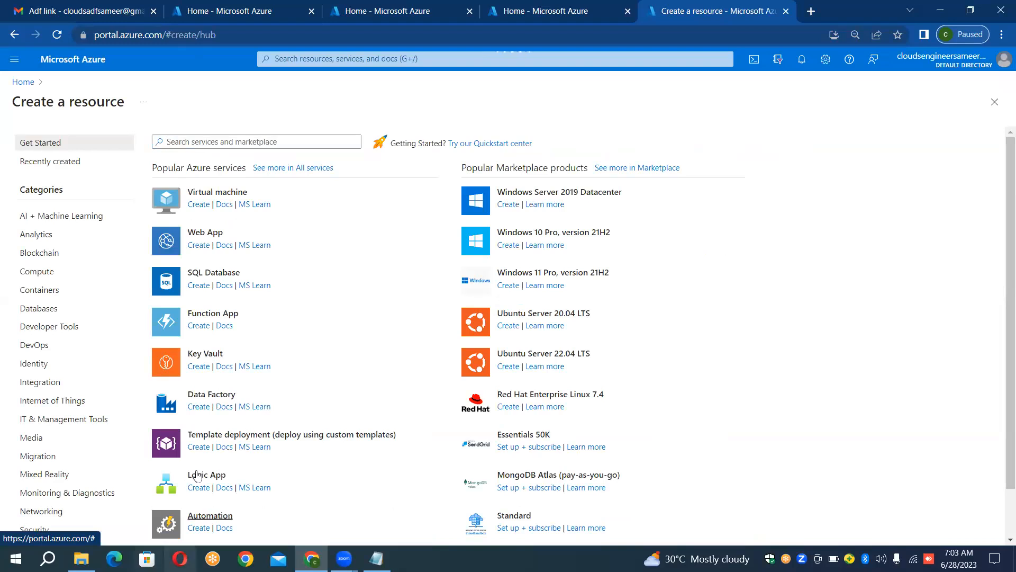
pyautogui.click(219, 397)
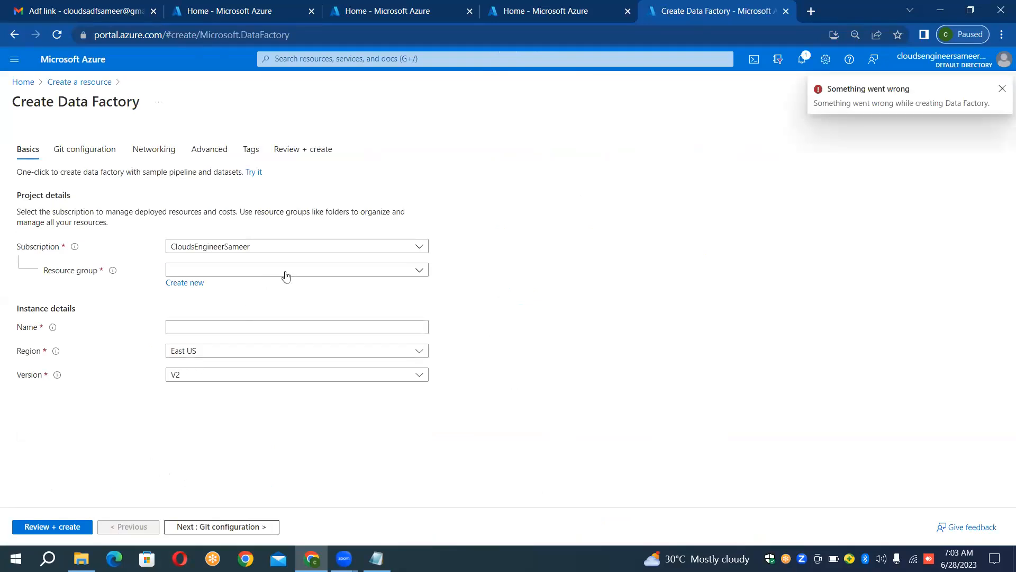
pyautogui.click(197, 284)
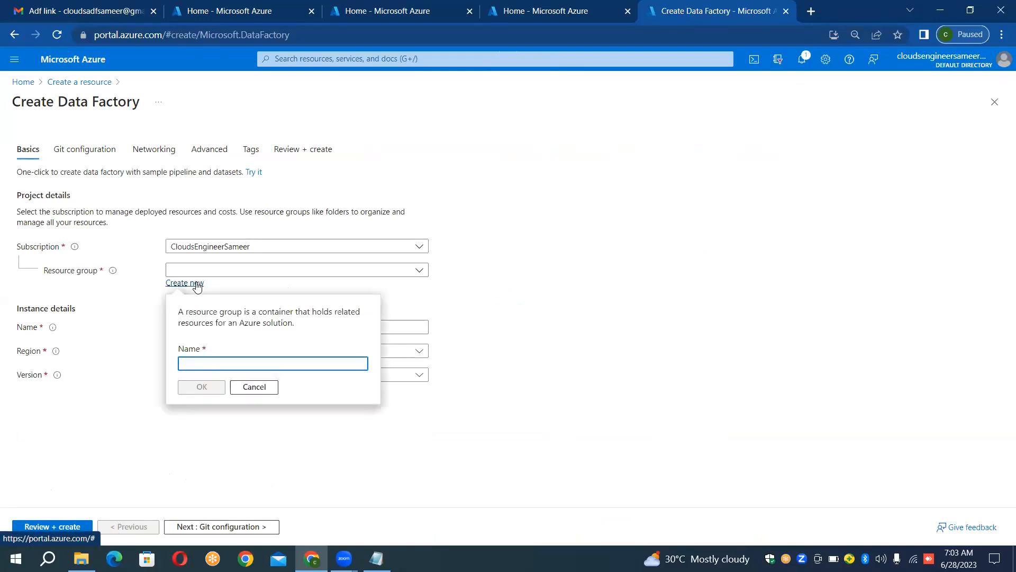
pyautogui.click(113, 274)
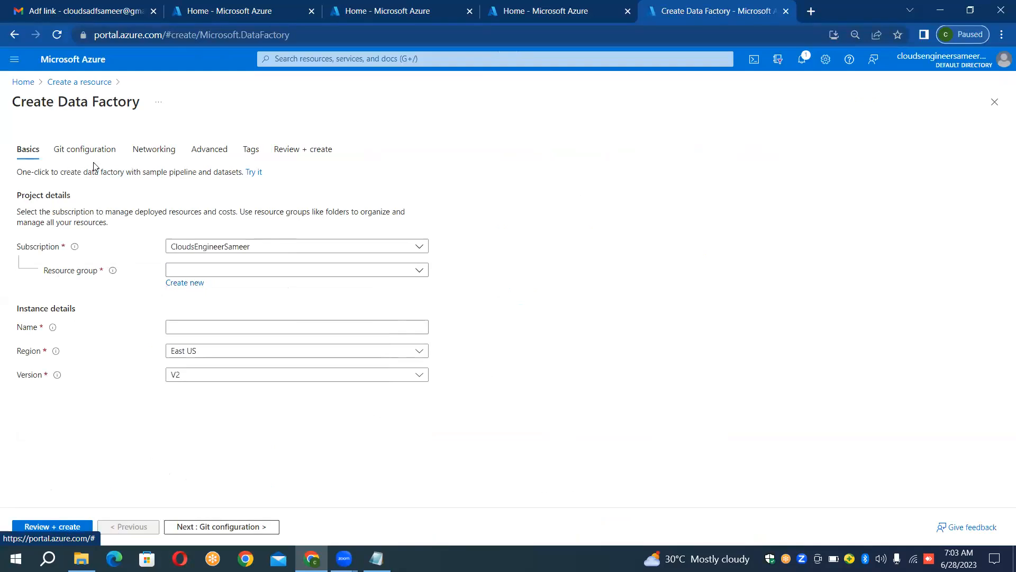
pyautogui.click(24, 83)
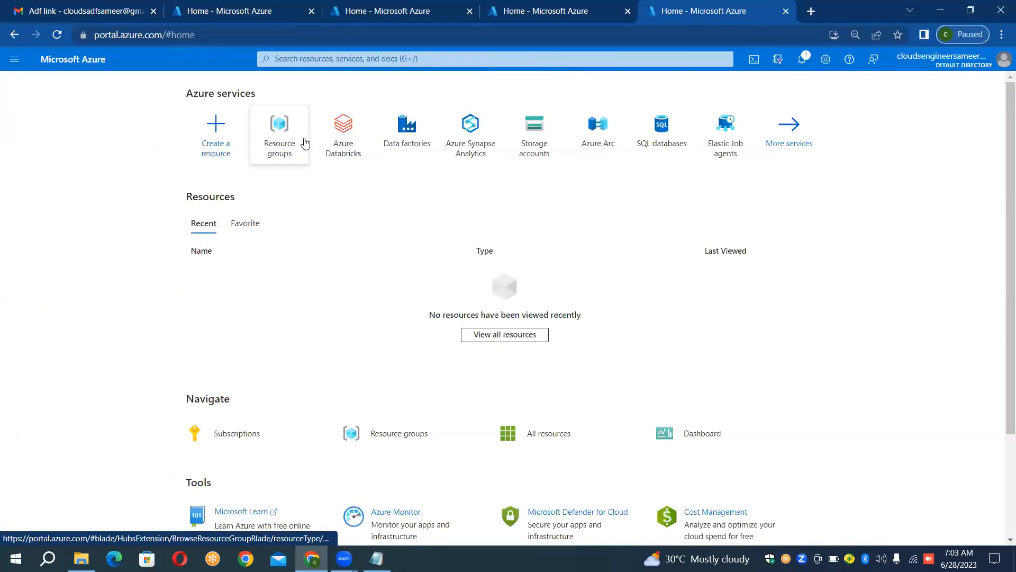
# Step: Create a resource group named SampleRGFirst from the resource groups list and open its overview page
pyautogui.moveTo(284, 135)
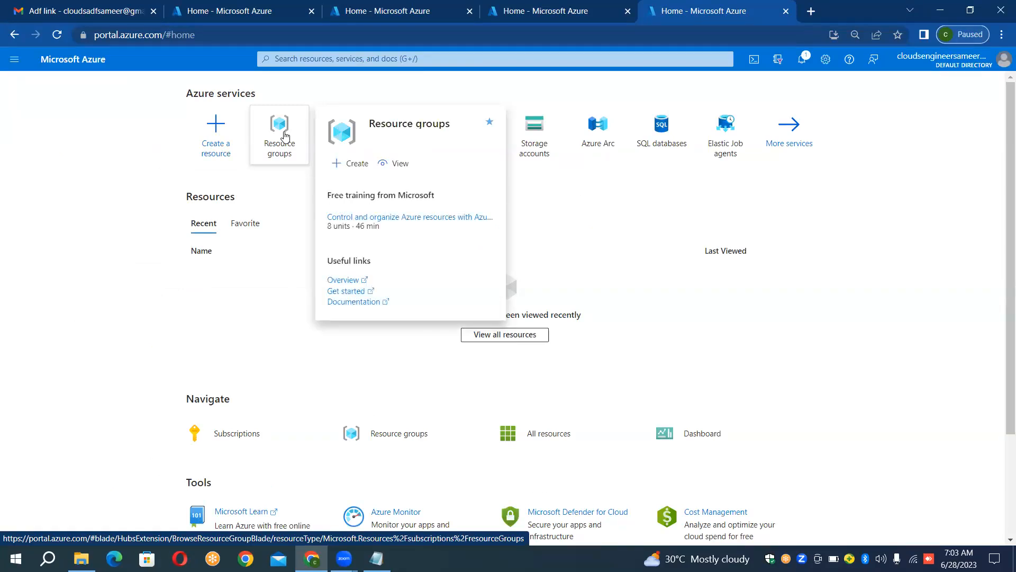
pyautogui.click(285, 135)
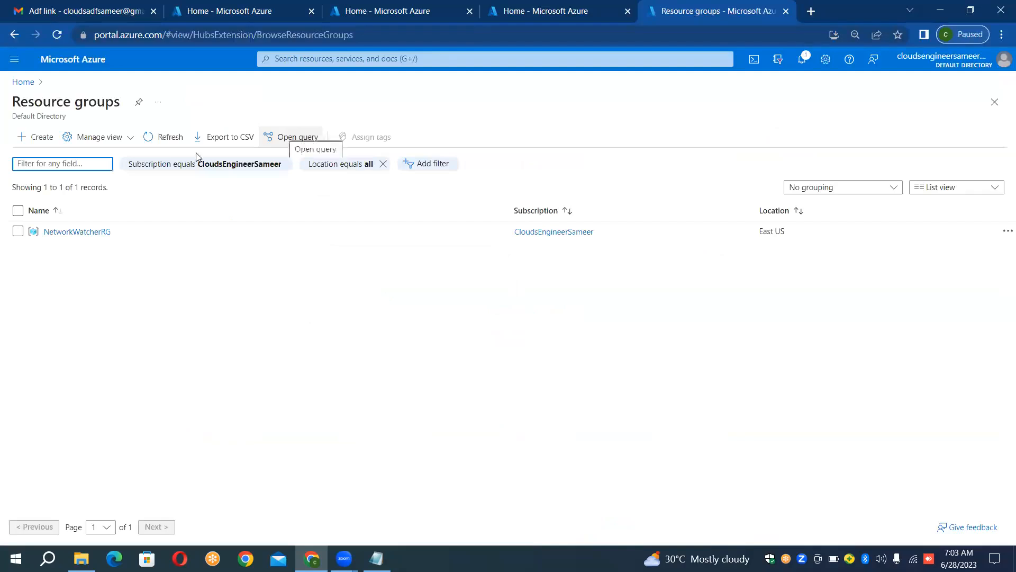
pyautogui.click(60, 138)
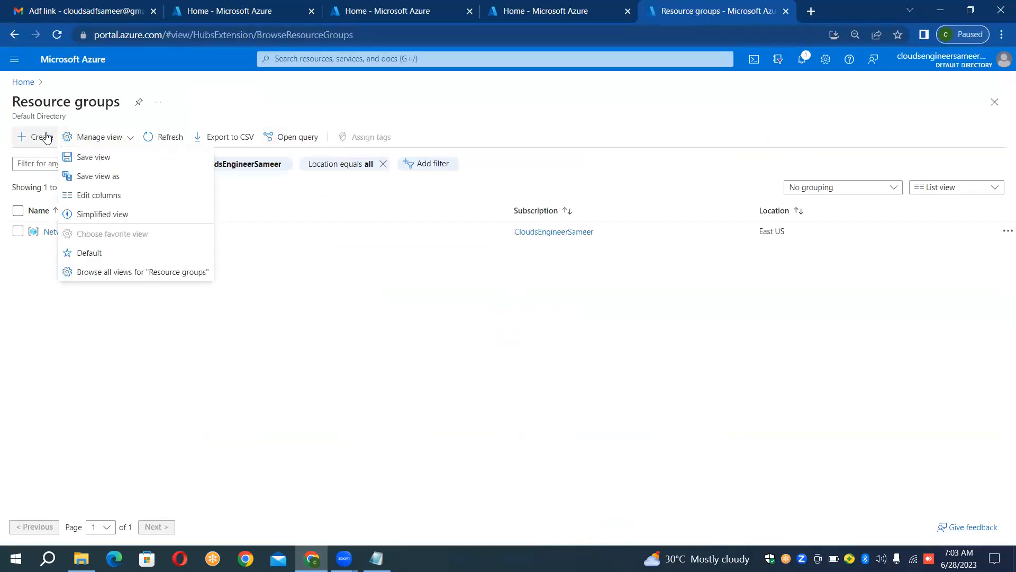
pyautogui.click(47, 137)
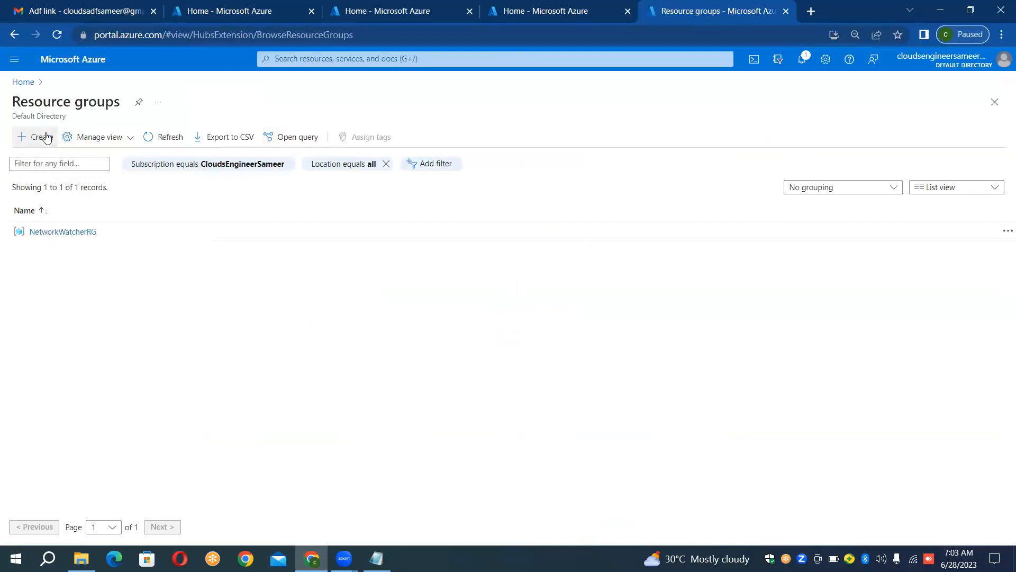
pyautogui.click(46, 137)
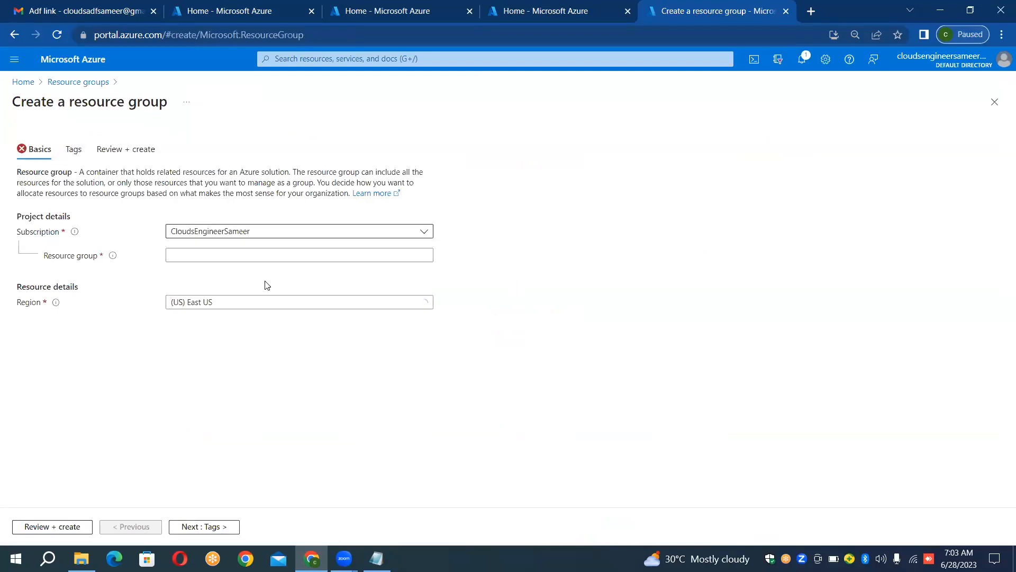
pyautogui.click(288, 256)
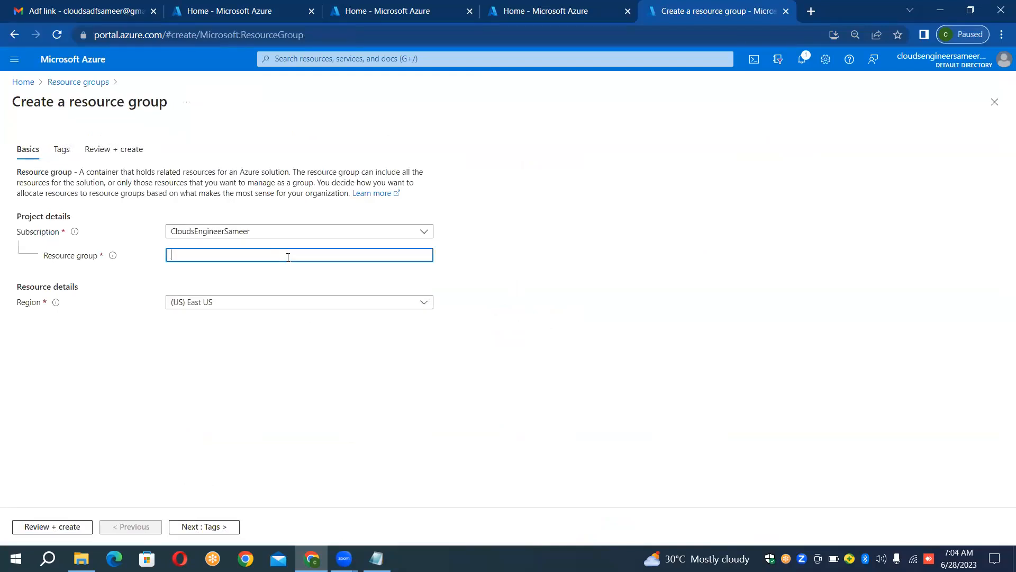
pyautogui.write('Samp')
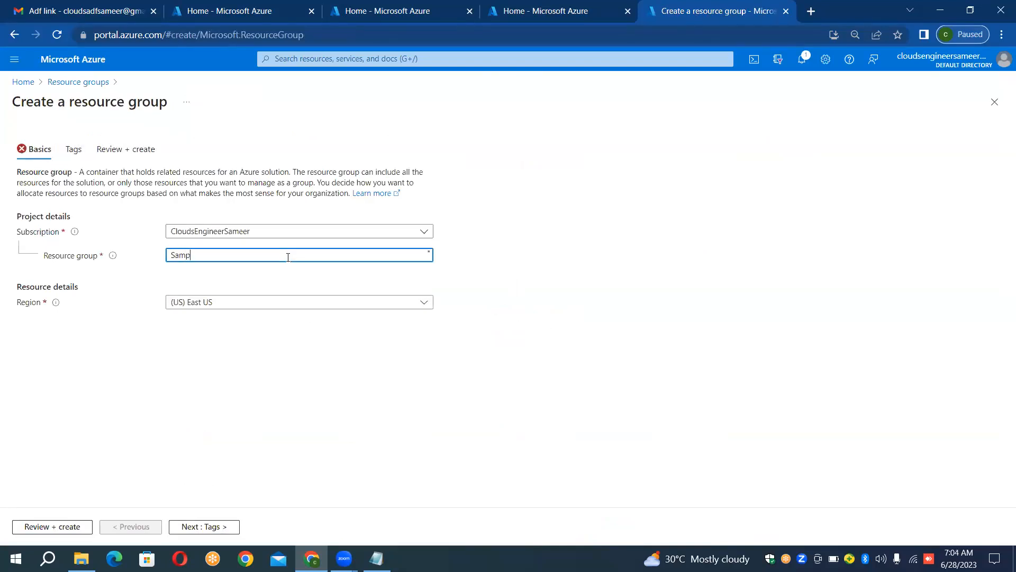
pyautogui.write('leRG')
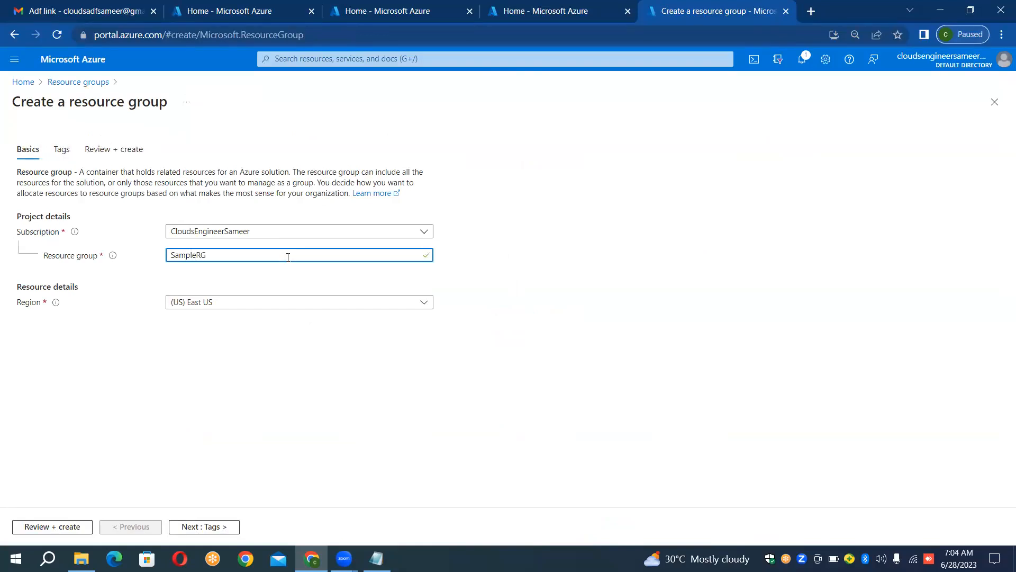
pyautogui.write('First')
pyautogui.click(73, 527)
pyautogui.click(42, 528)
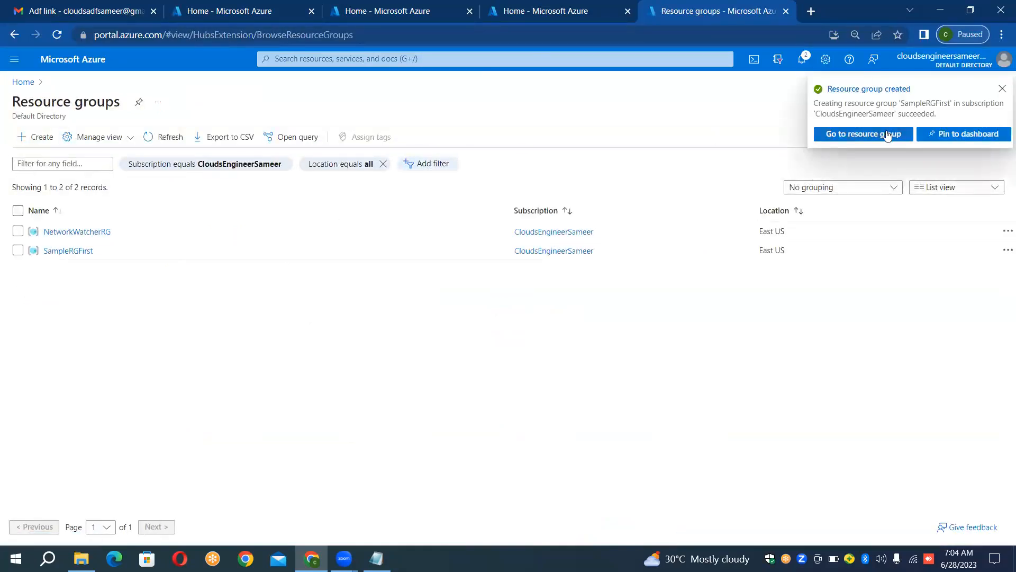
pyautogui.click(888, 135)
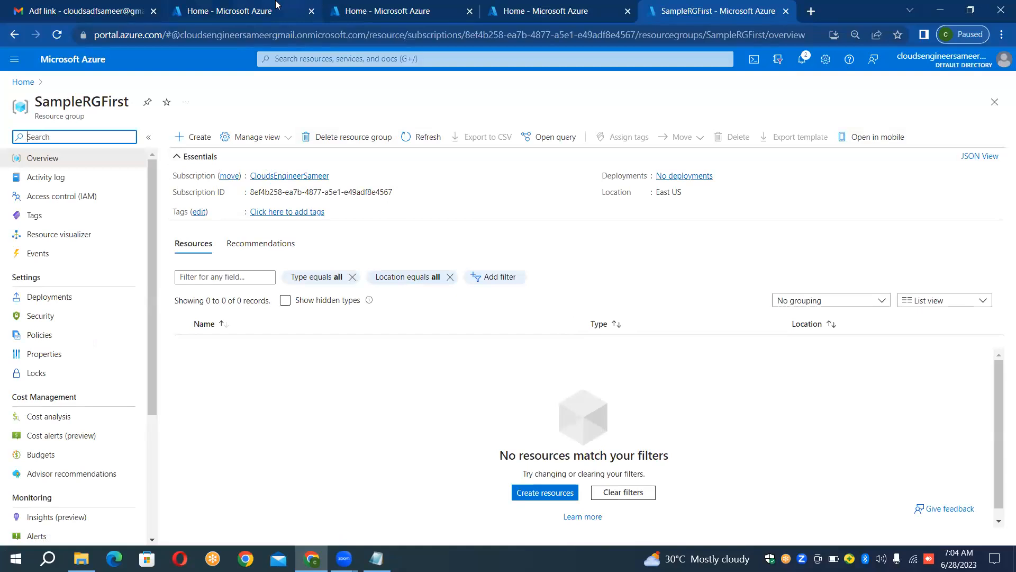
# Step: Switch to the neighbouring Azure portal home tab and start creating a storage account from the storage accounts list
pyautogui.click(531, 8)
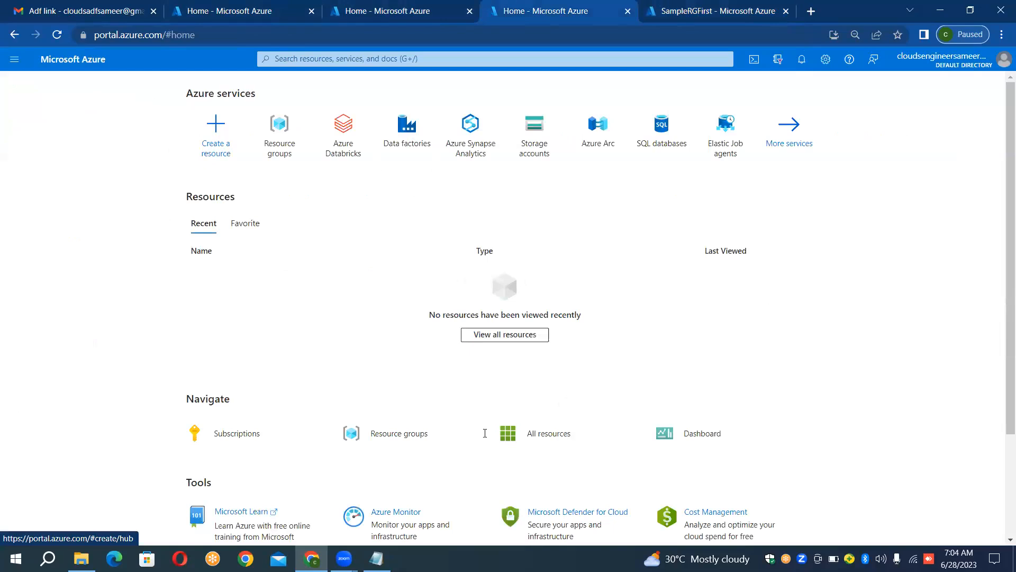
pyautogui.moveTo(479, 371); pyautogui.dragTo(477, 235)
pyautogui.click(357, 235)
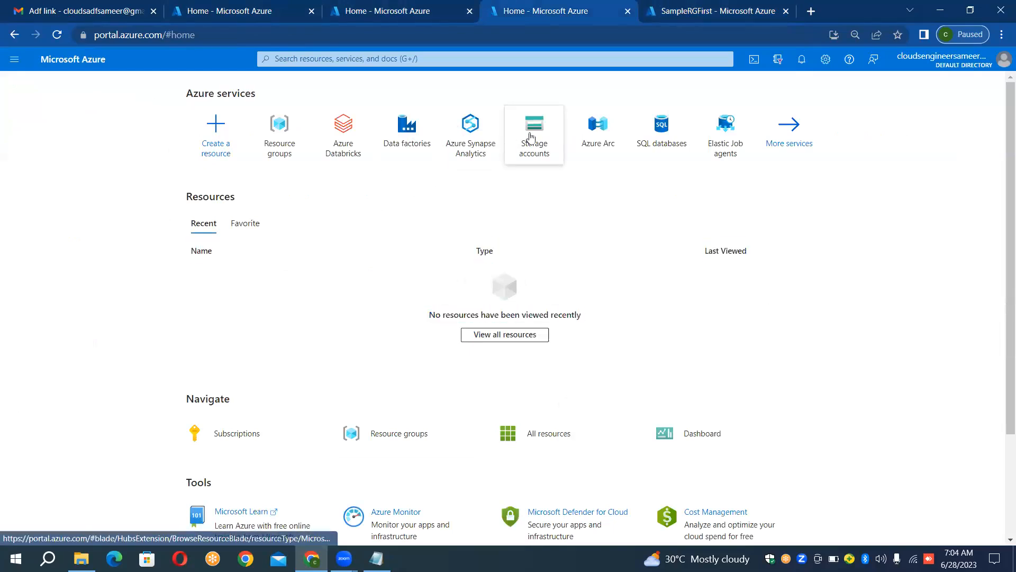
pyautogui.moveTo(531, 136)
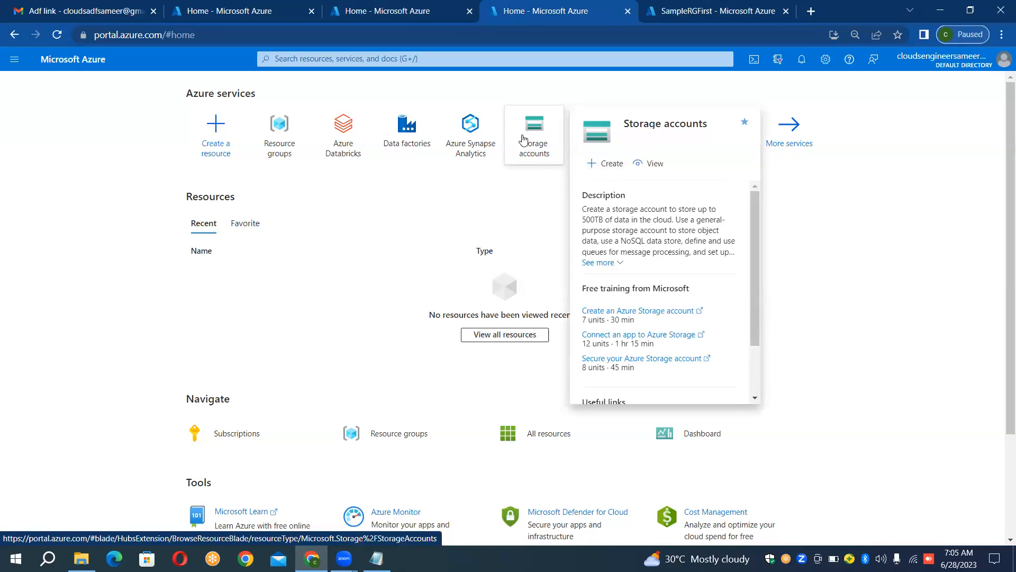
pyautogui.click(523, 140)
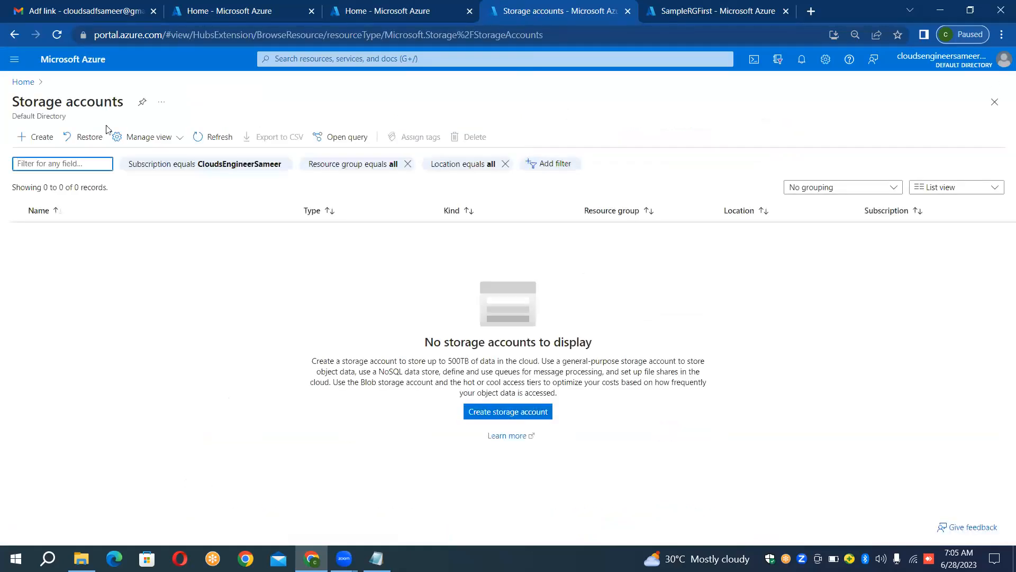
pyautogui.click(47, 140)
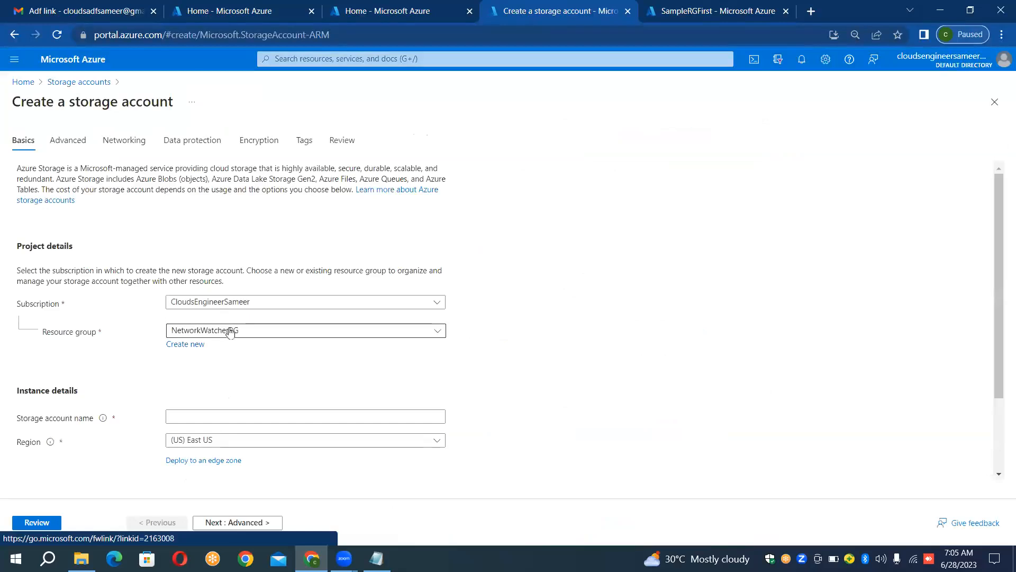
# Step: Set the new storage account's resource group to SampleRGFirst
pyautogui.click(231, 333)
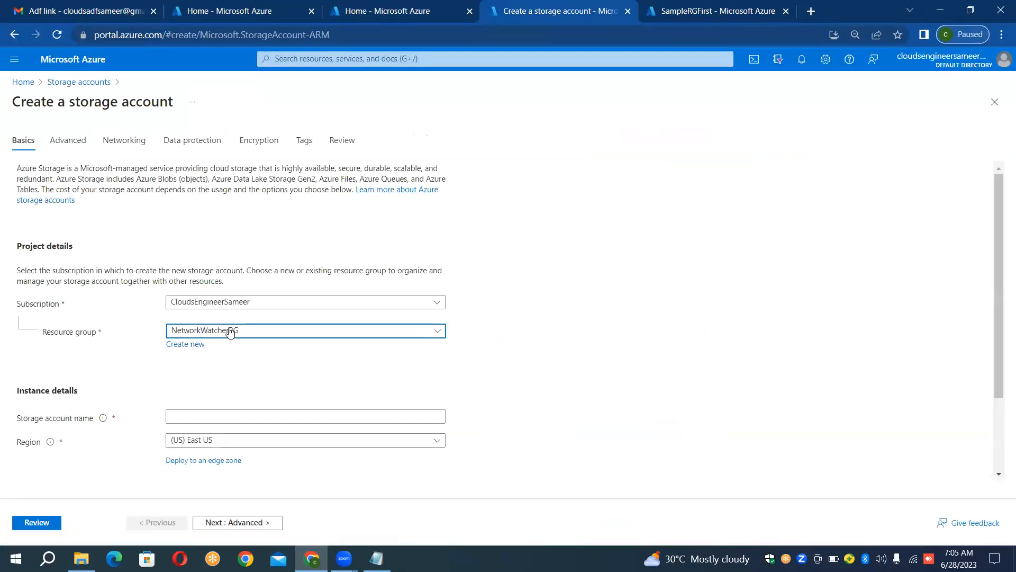
pyautogui.click(230, 331)
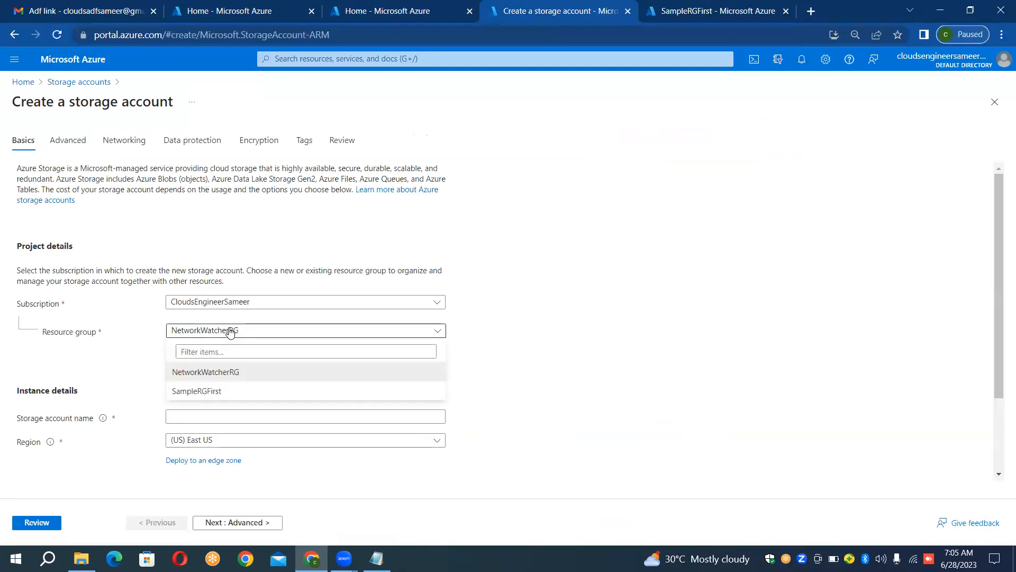
pyautogui.click(199, 391)
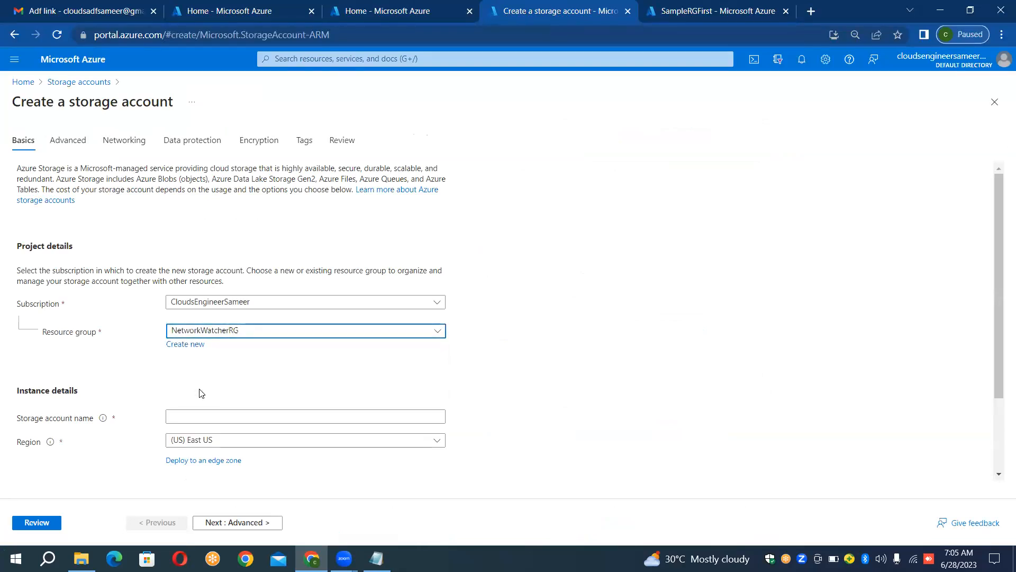
pyautogui.click(196, 335)
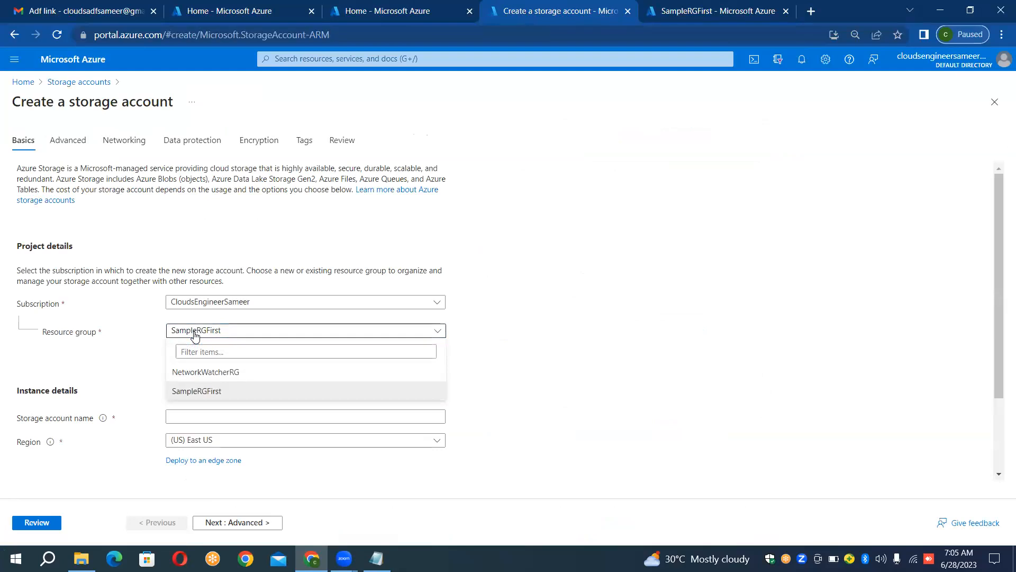
pyautogui.click(187, 394)
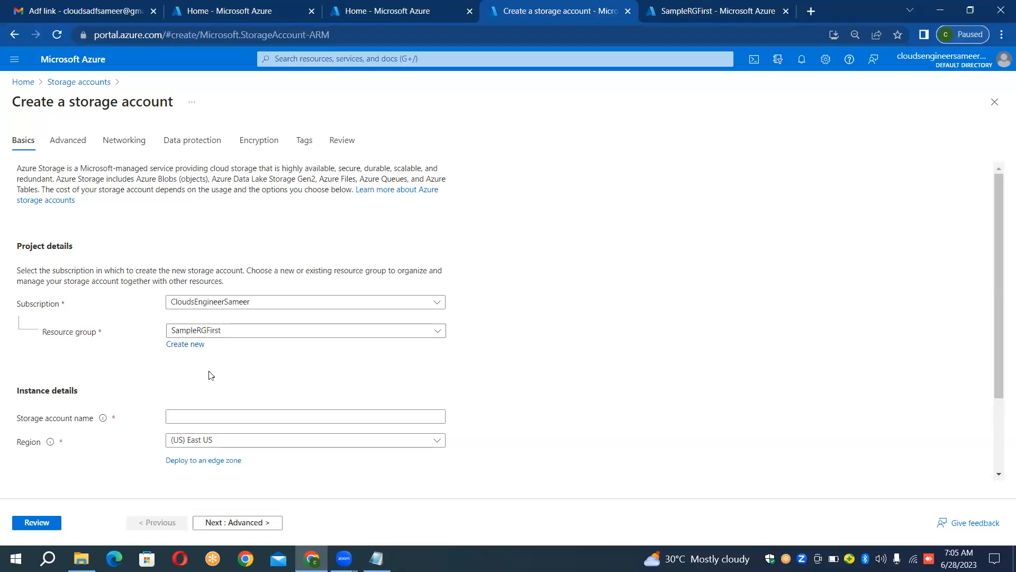
pyautogui.click(182, 330)
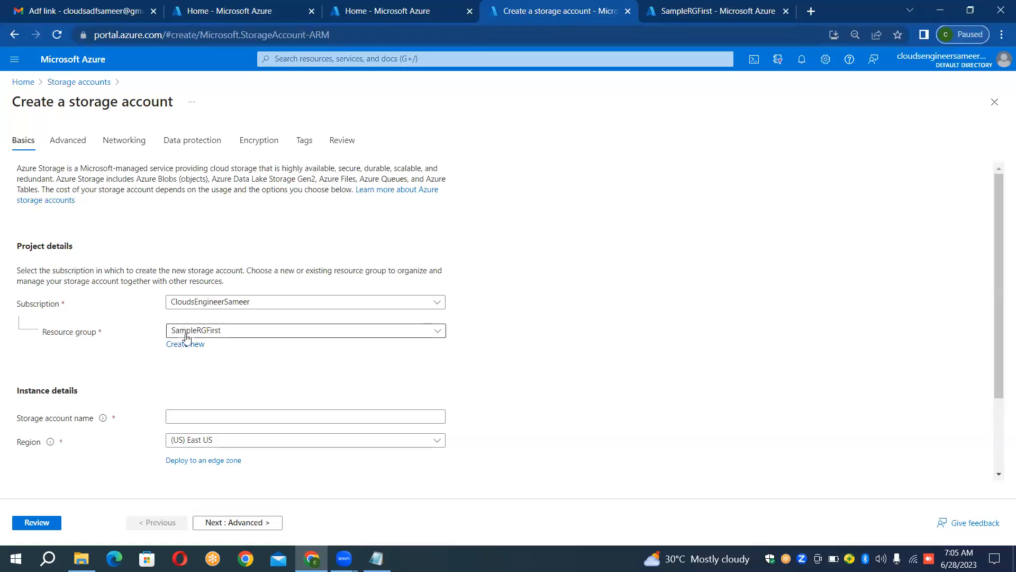
# Step: Name the new storage account sourceblobfirstds, replacing the first attempt sourceblob with a unique name
pyautogui.click(218, 417)
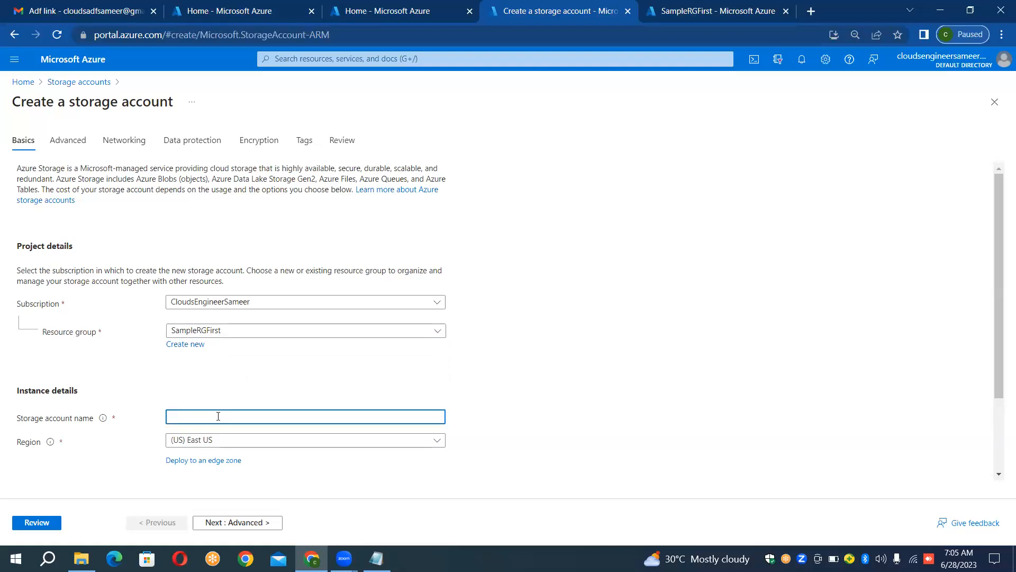
pyautogui.write('ourceblob')
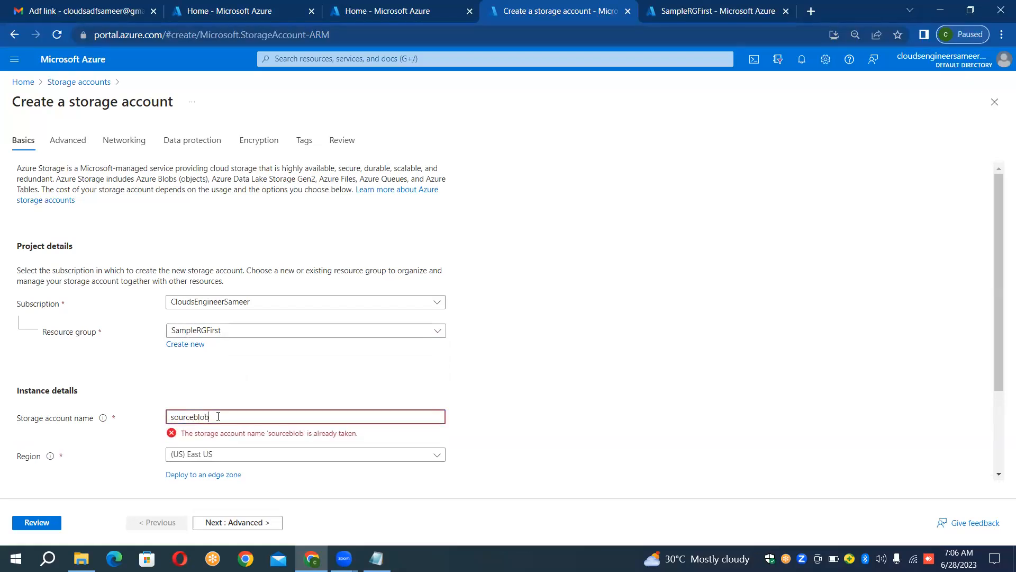
pyautogui.write('ds')
pyautogui.press('BackSpace')
pyautogui.press('BackSpace')
pyautogui.write('firstds')
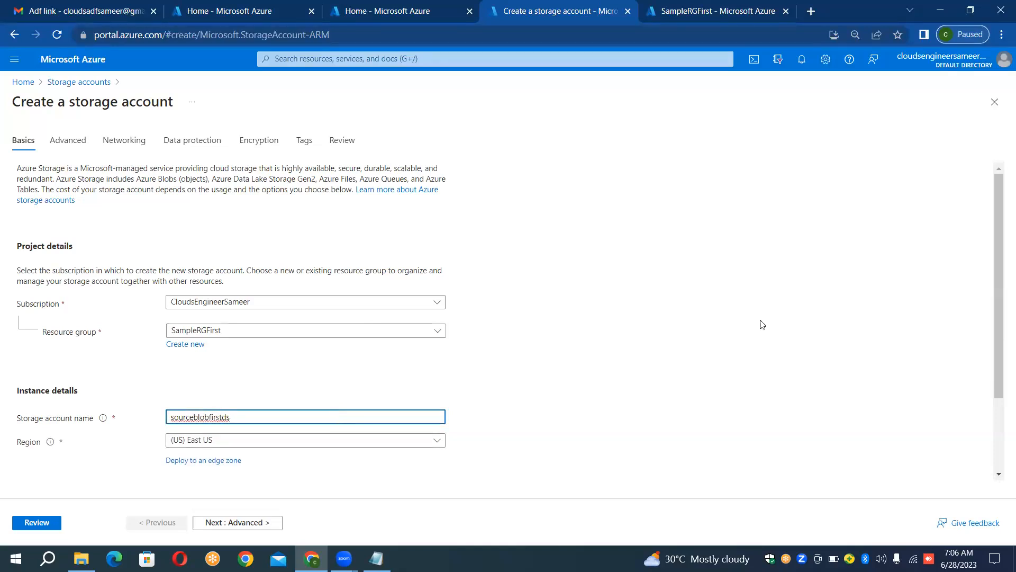
pyautogui.click(652, 326)
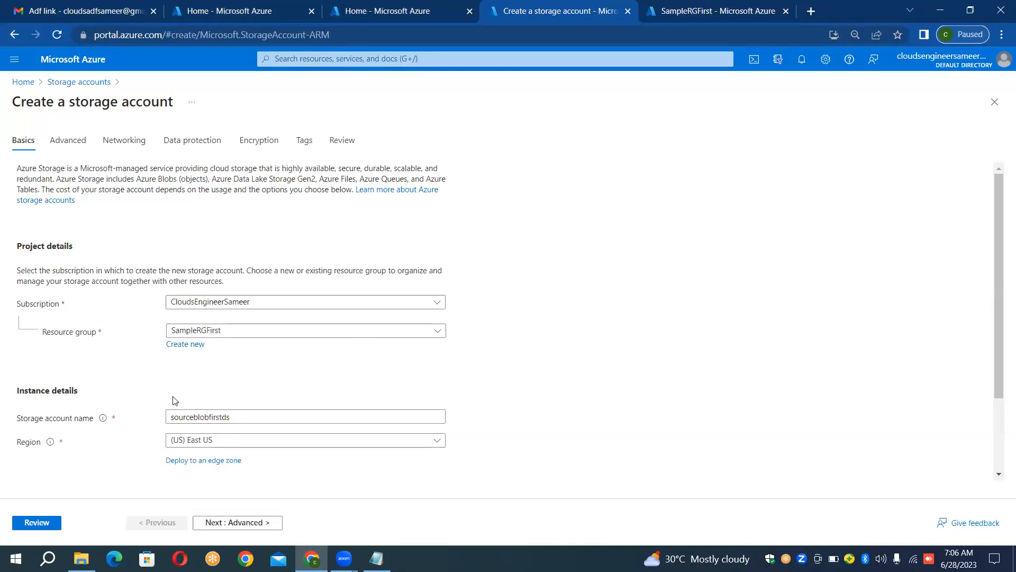
# Step: Review and create the sourceblobfirstds storage account, refresh its deployment status and open the deployed resource
pyautogui.click(37, 523)
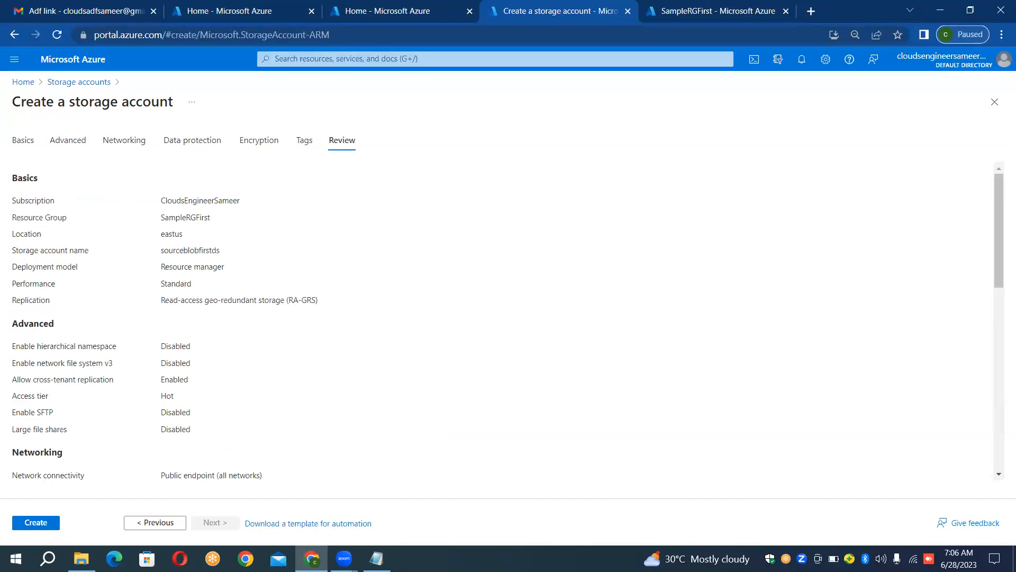
pyautogui.click(40, 522)
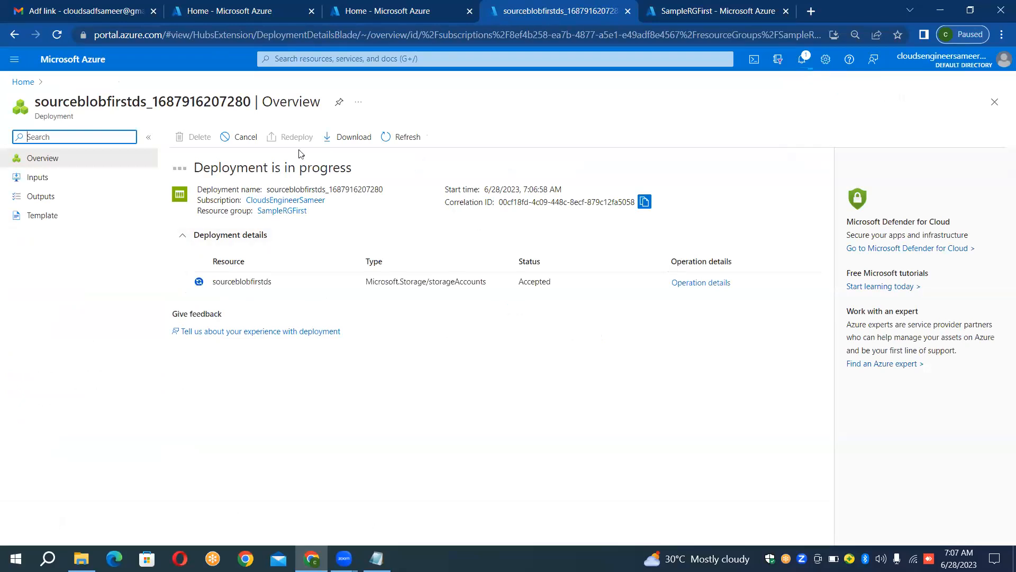
pyautogui.click(409, 137)
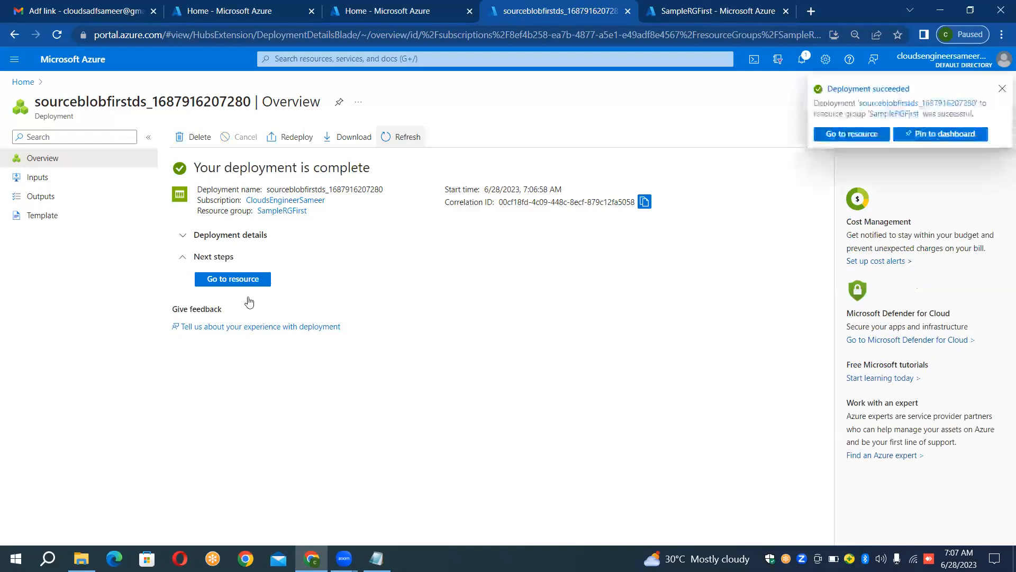
pyautogui.click(259, 287)
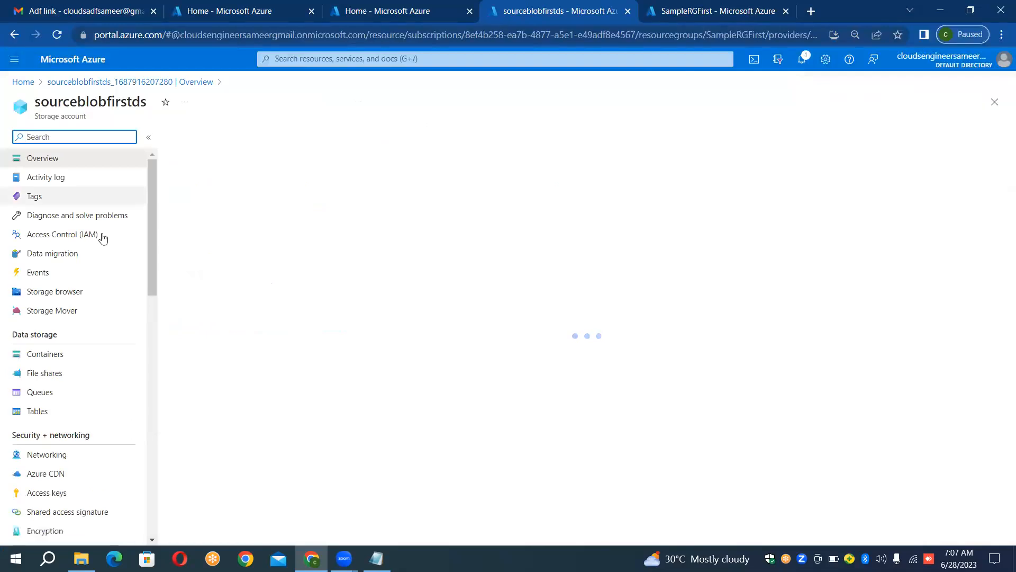
# Step: Create a private container named input in the sourceblobfirstds storage account
pyautogui.click(76, 364)
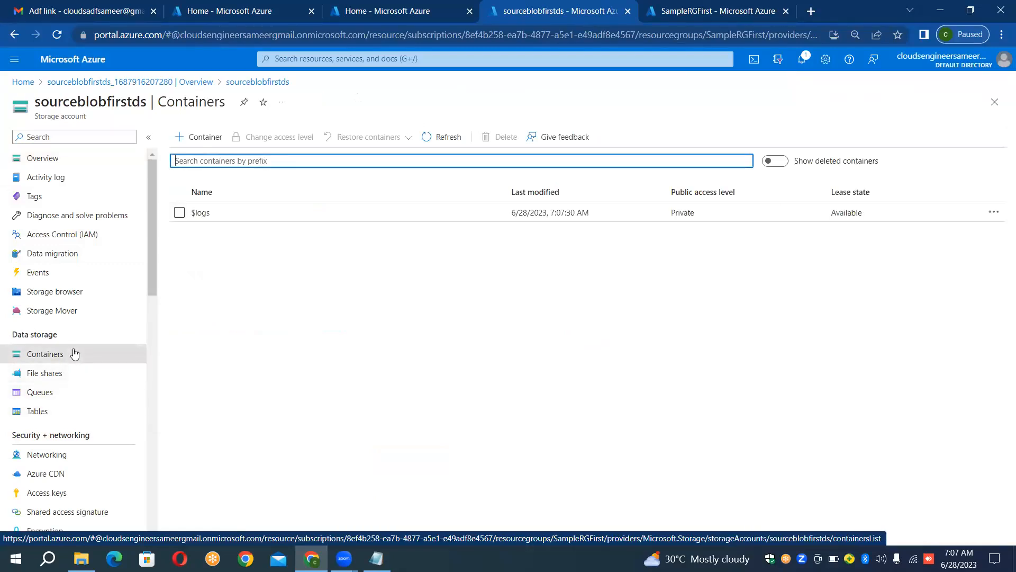
pyautogui.click(219, 138)
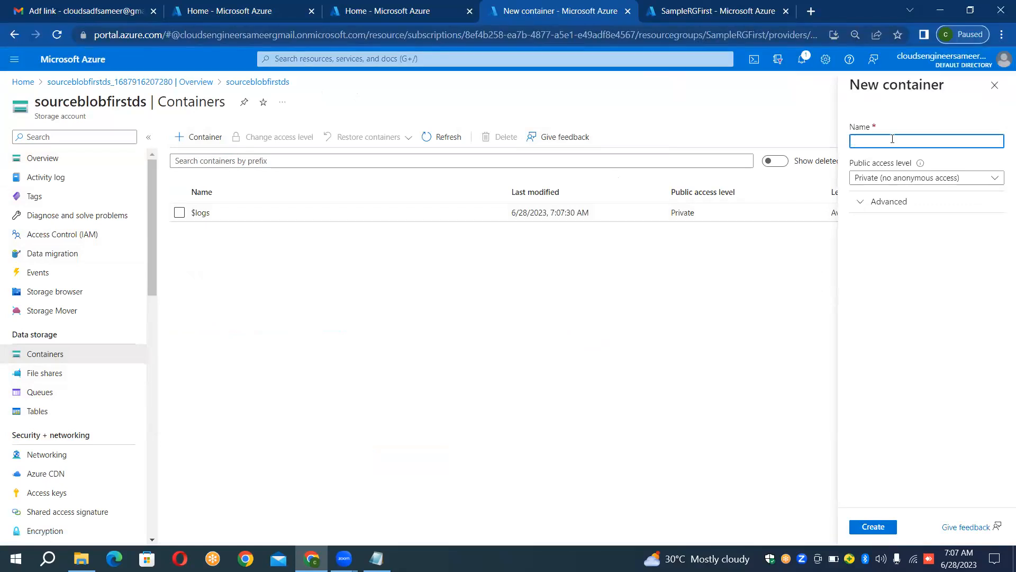
pyautogui.write('input')
pyautogui.click(872, 527)
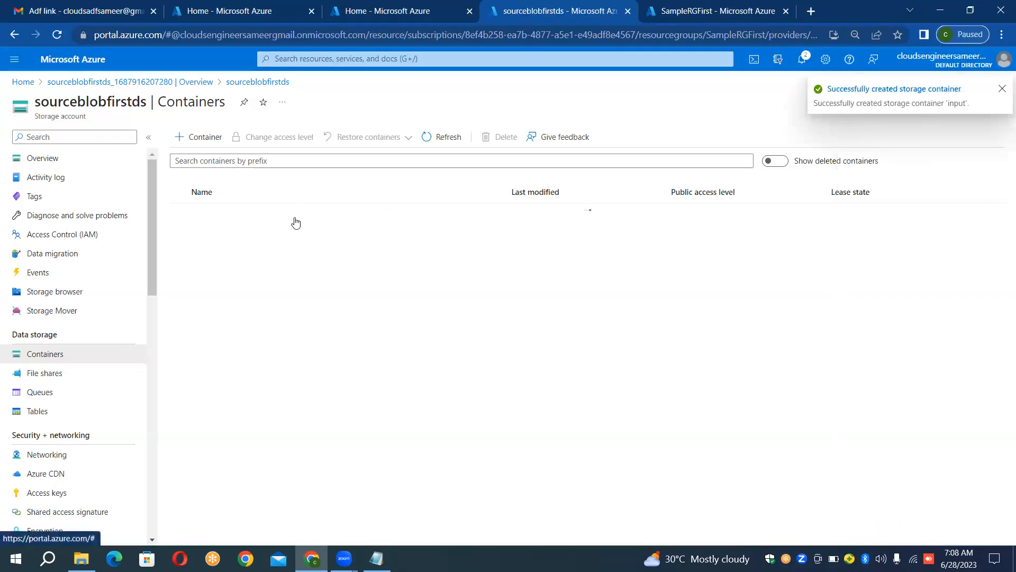
# Step: Open the input container, dismiss the advertisement pop-up and refresh the blob list
pyautogui.click(290, 238)
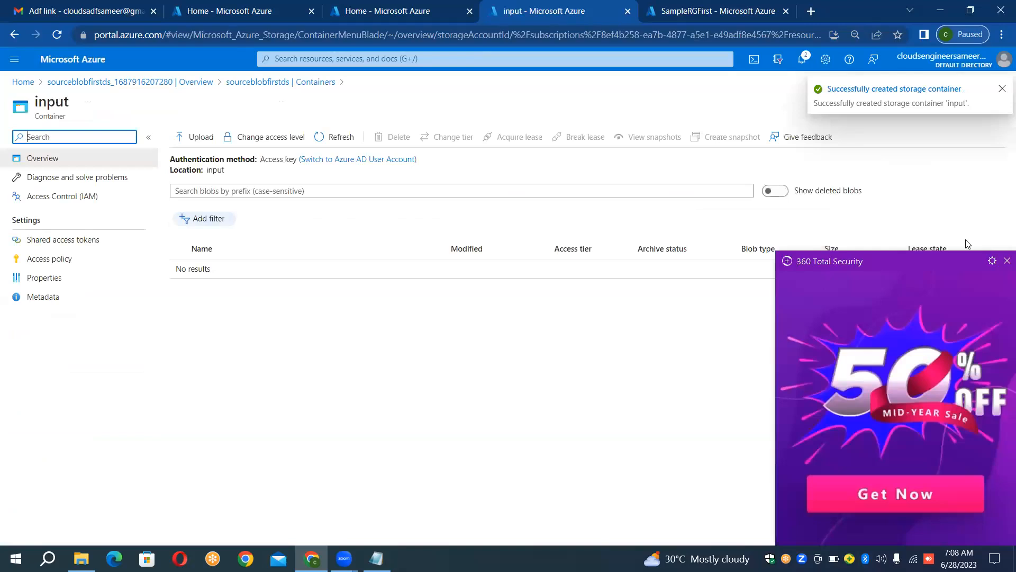
pyautogui.click(1007, 261)
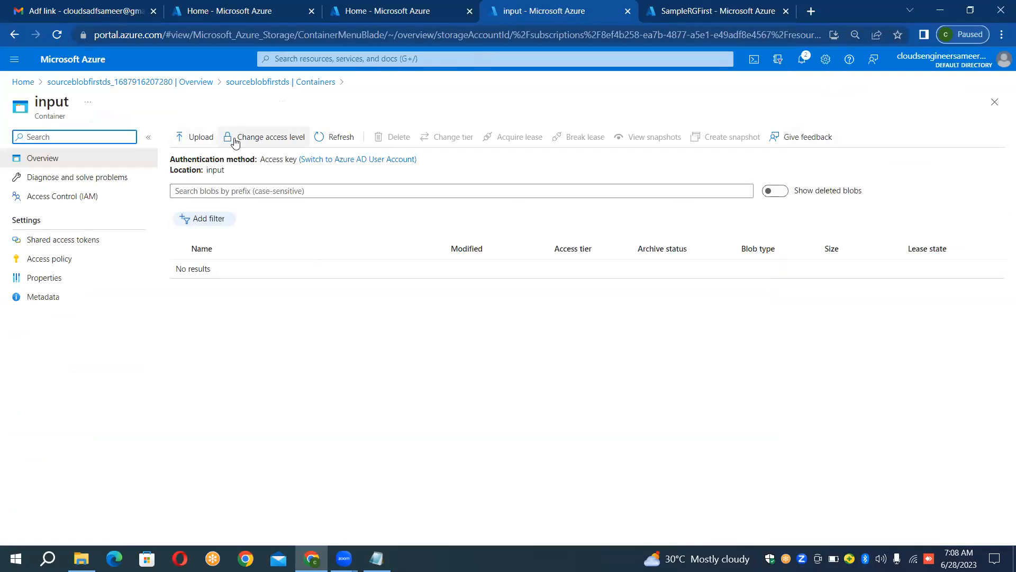
pyautogui.click(353, 139)
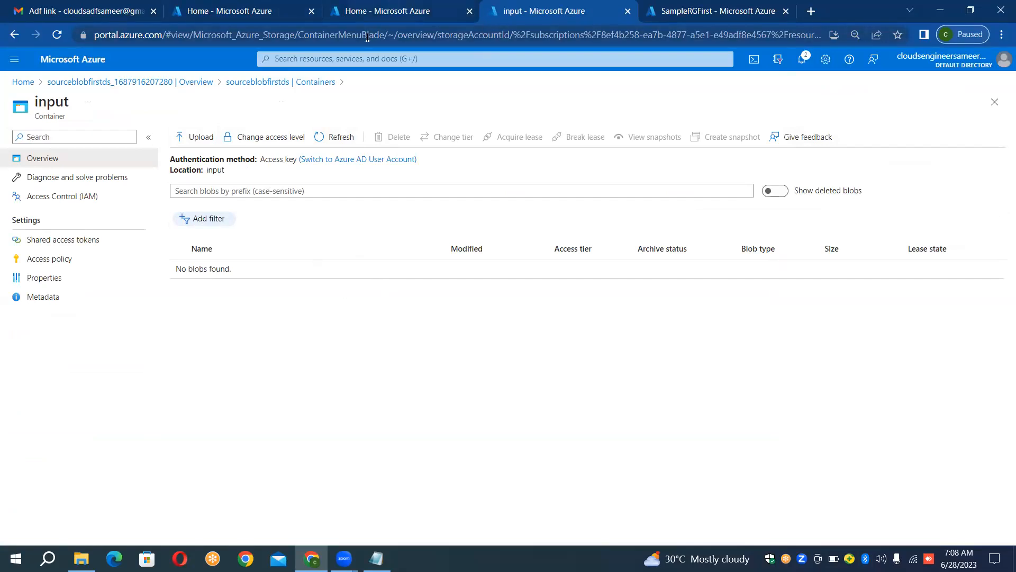
# Step: Upload the airlines.csv file from the Desktop's Data_Files folder to the input container and close the upload pane
pyautogui.click(205, 136)
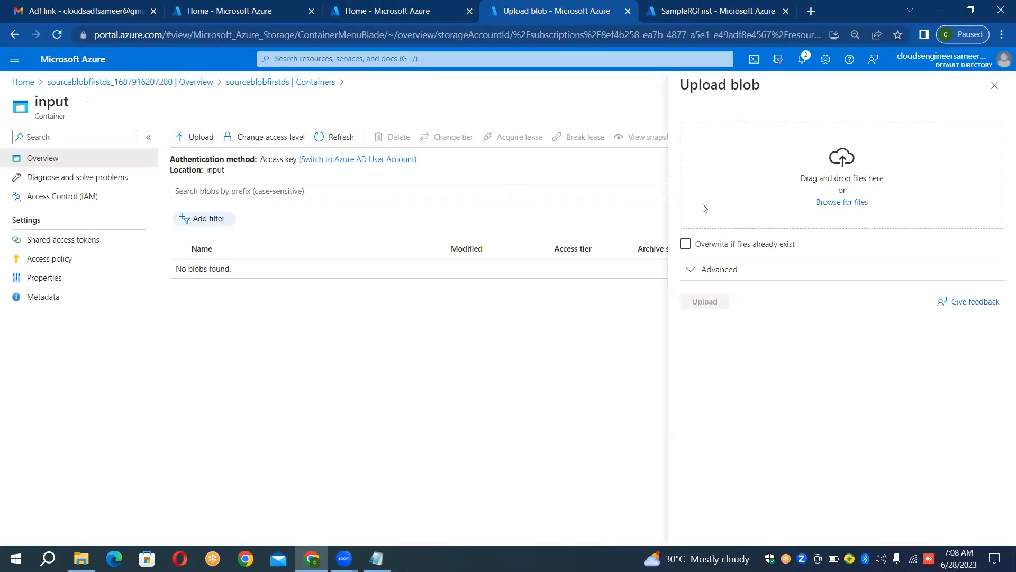
pyautogui.click(843, 202)
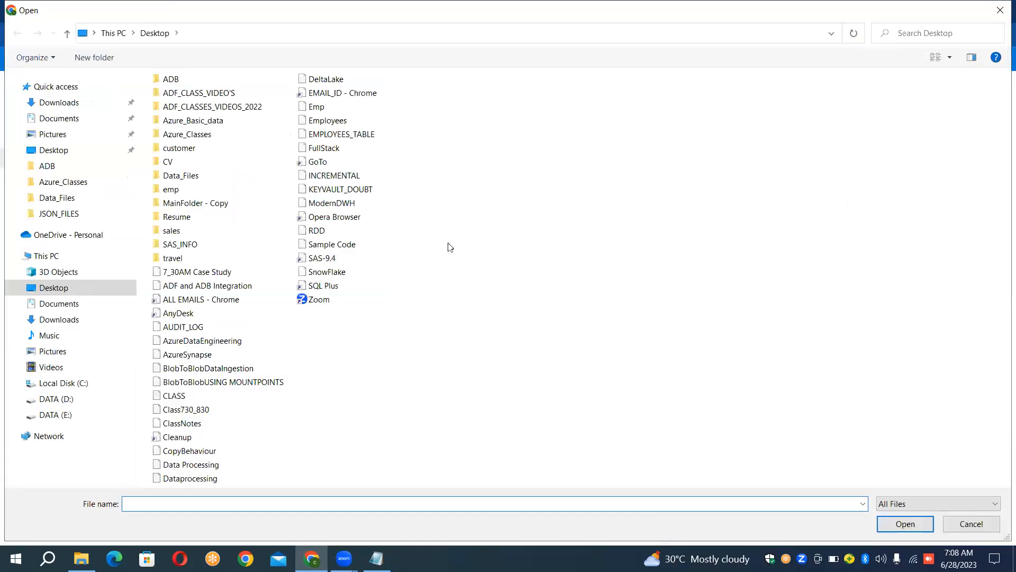
pyautogui.doubleClick(195, 180)
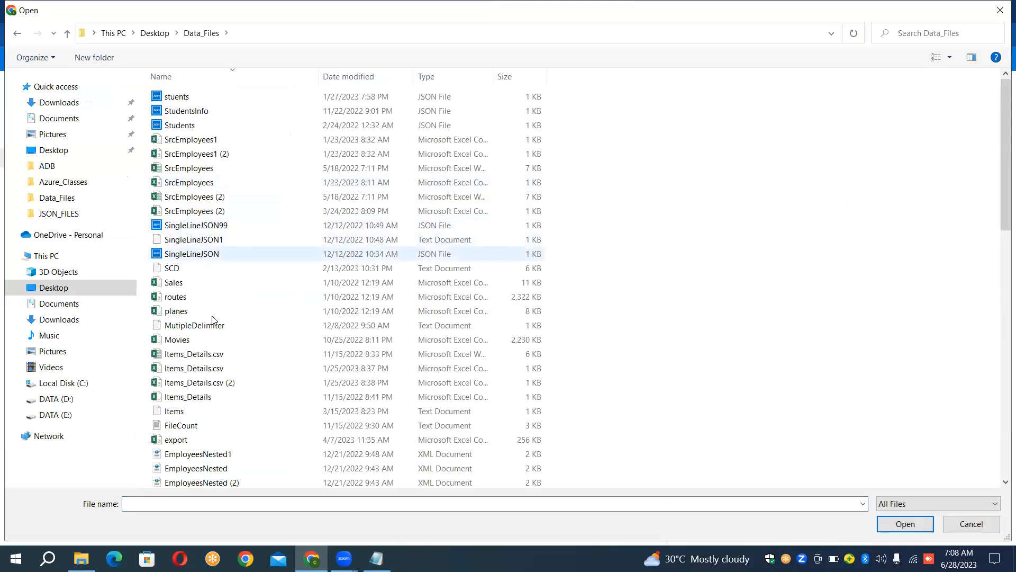
pyautogui.click(200, 342)
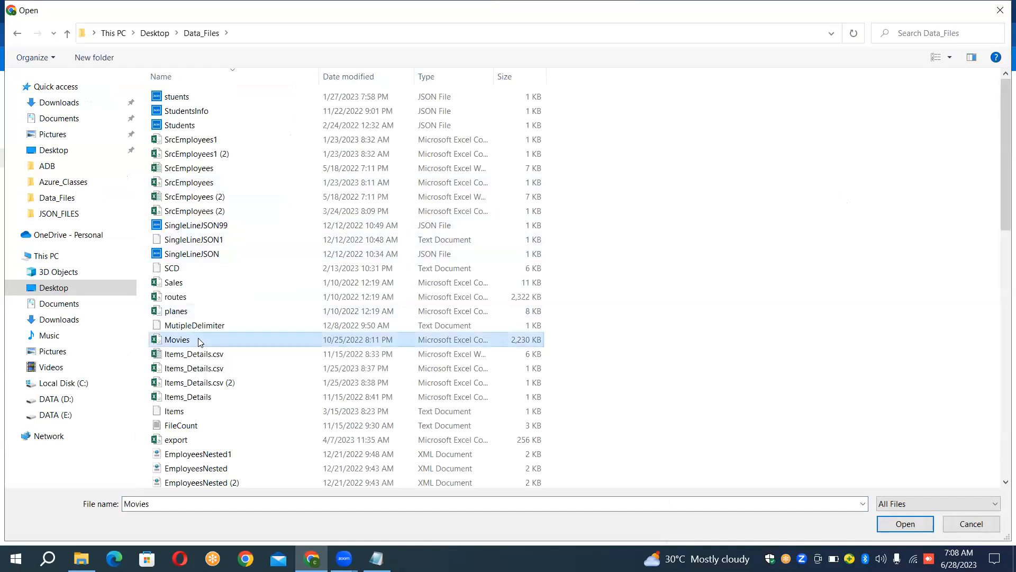
pyautogui.press('Down')
pyautogui.press('Down')
pyautogui.press('Down')
pyautogui.press('Down')
pyautogui.press('Down')
pyautogui.press('Down')
pyautogui.press('Down')
pyautogui.press('Down')
pyautogui.press('Down')
pyautogui.press('Down')
pyautogui.press('Down')
pyautogui.press('Down')
pyautogui.press('Down')
pyautogui.press('Down')
pyautogui.press('Down')
pyautogui.press('Down')
pyautogui.press('Down')
pyautogui.press('Down')
pyautogui.press('Down')
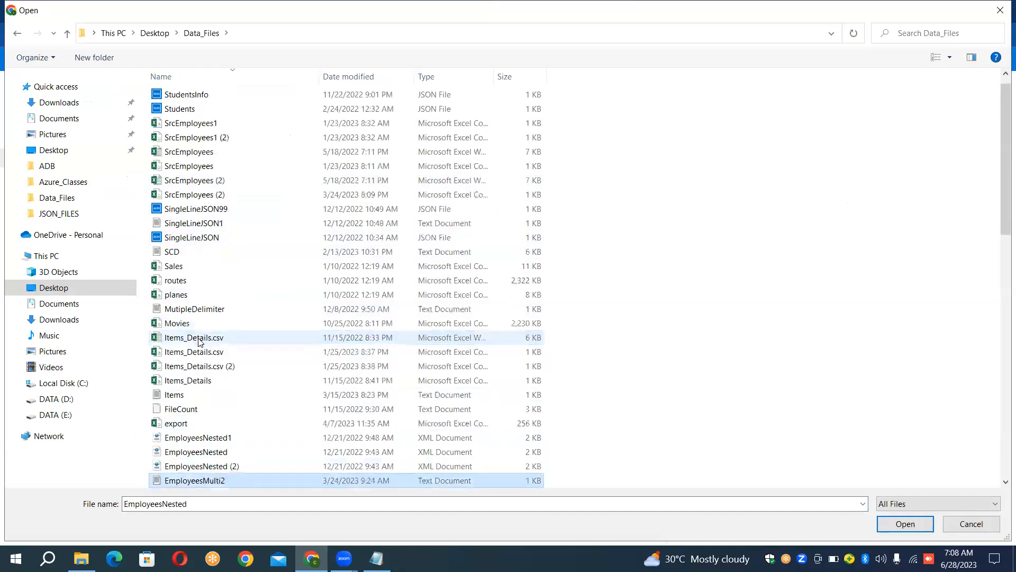
pyautogui.press('Down')
pyautogui.press('Down')
pyautogui.press('Down')
pyautogui.press('Down')
pyautogui.press('Down')
pyautogui.press('Down')
pyautogui.press('Down')
pyautogui.press('Down')
pyautogui.press('Down')
pyautogui.press('Down')
pyautogui.press('Down')
pyautogui.press('Down')
pyautogui.press('Down')
pyautogui.press('Down')
pyautogui.press('Down')
pyautogui.press('Down')
pyautogui.press('Down')
pyautogui.press('Down')
pyautogui.press('Down')
pyautogui.press('Down')
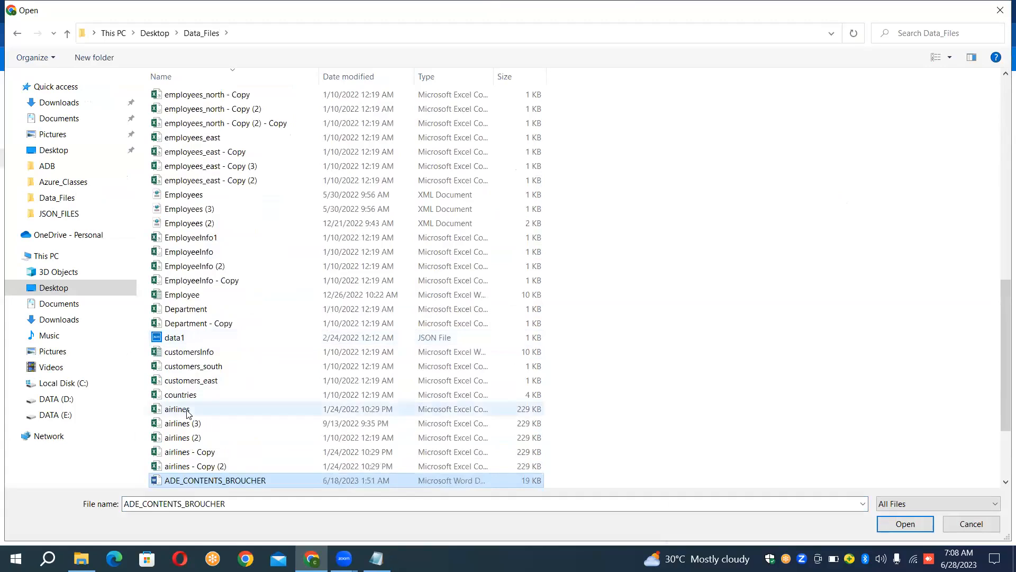
pyautogui.doubleClick(177, 410)
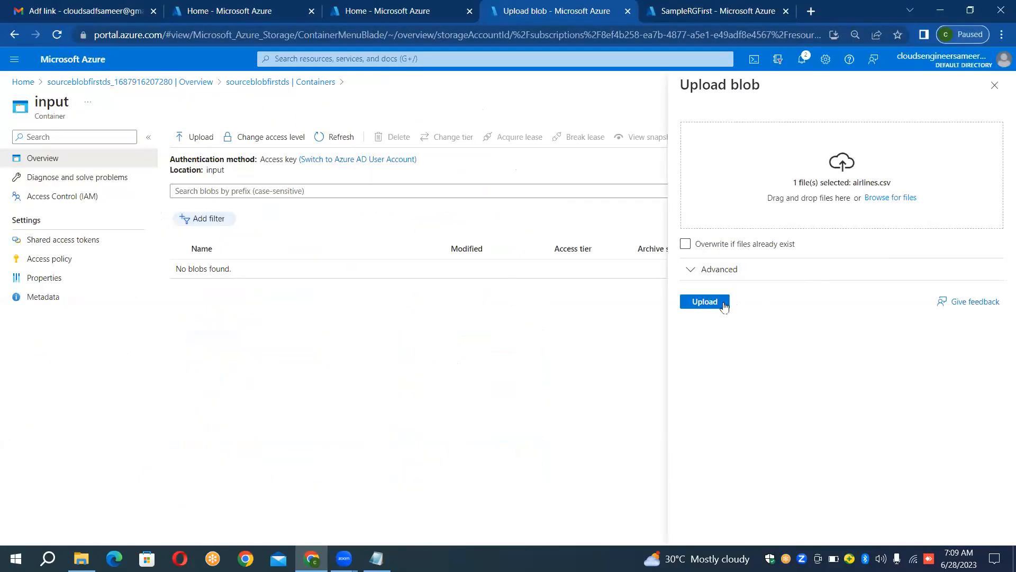
pyautogui.click(705, 302)
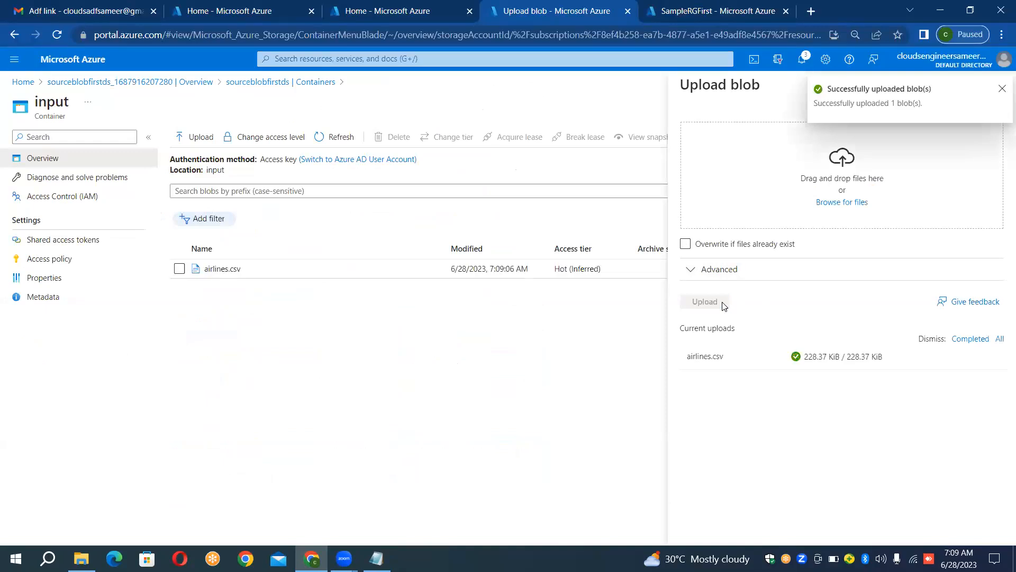
pyautogui.click(1003, 90)
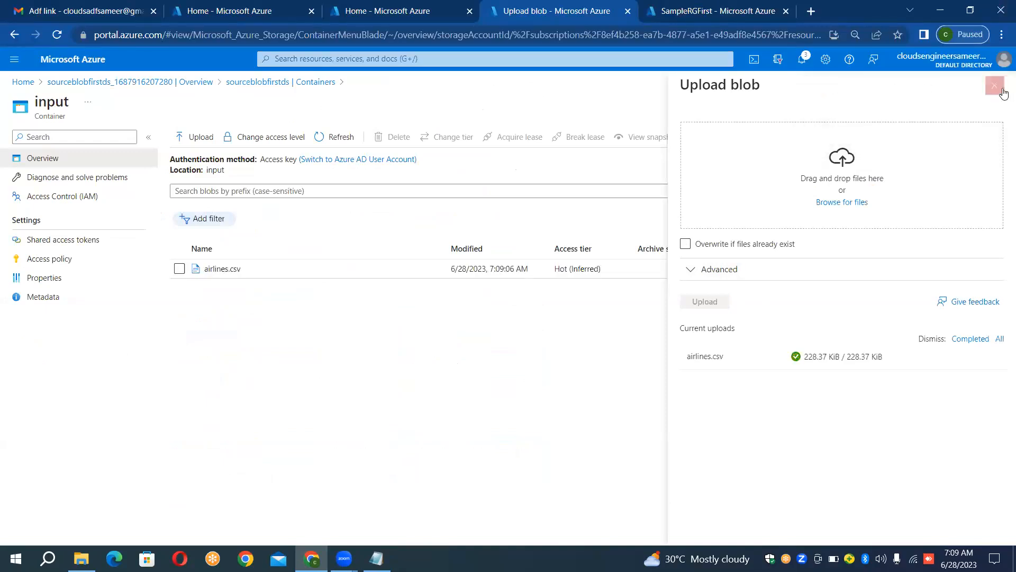
pyautogui.click(1003, 91)
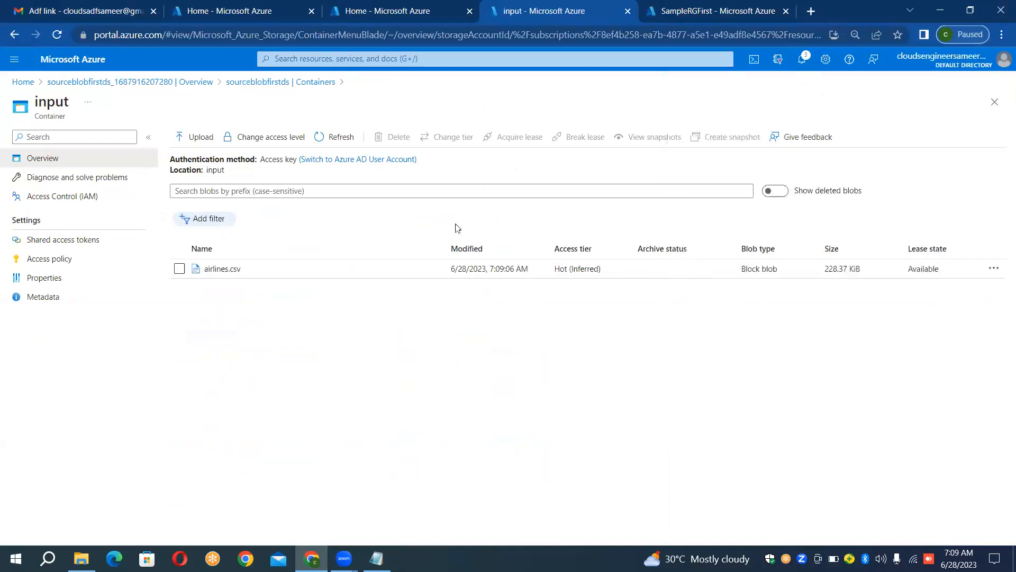
# Step: Examine the contents of the airlines.csv blob in its editor view and close the blob
pyautogui.doubleClick(233, 270)
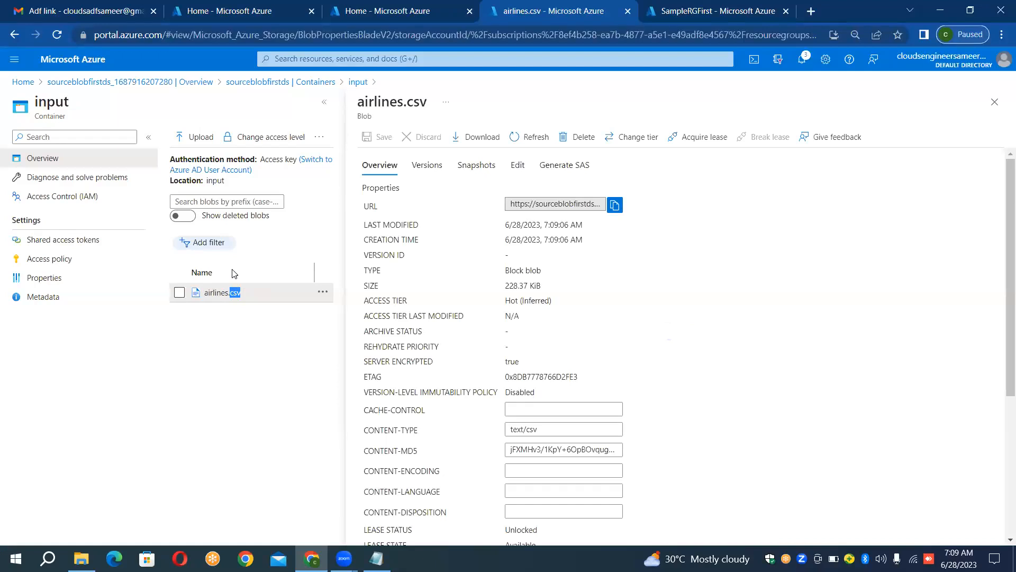
pyautogui.click(517, 165)
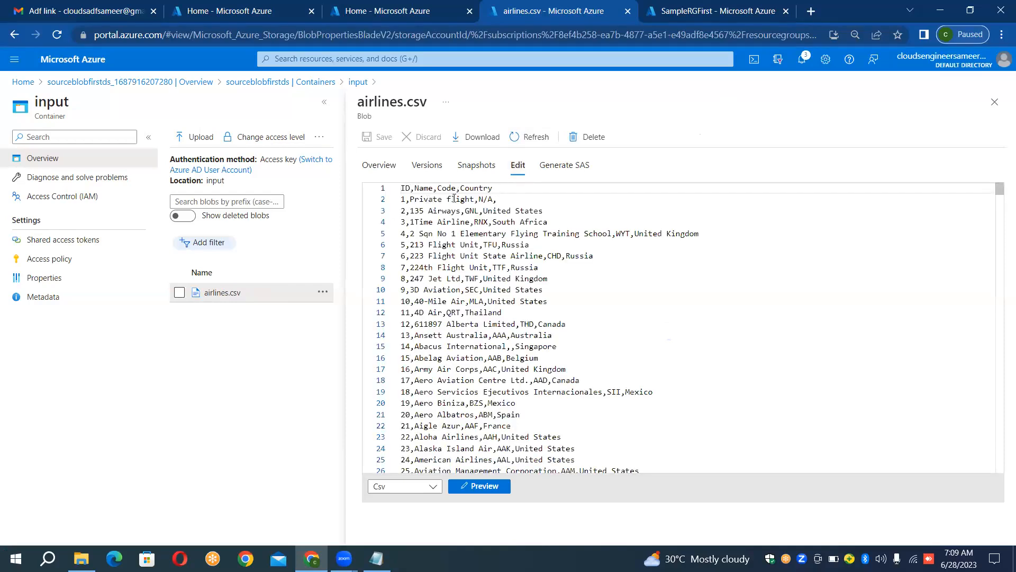
pyautogui.click(995, 102)
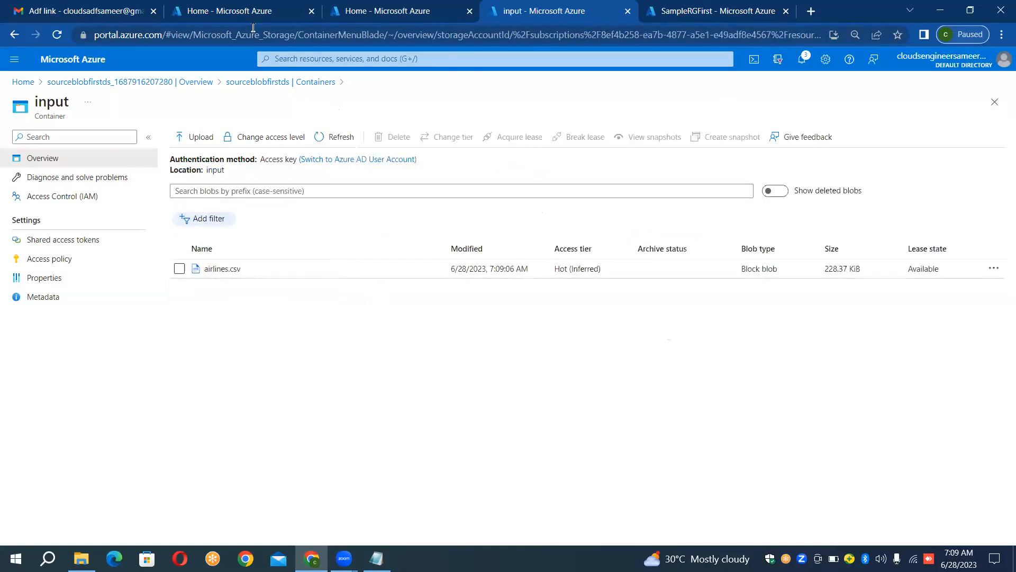
# Step: Switch to the spare Azure portal home tab and start a second storage account in resource group SampleRGFirst
pyautogui.click(416, 9)
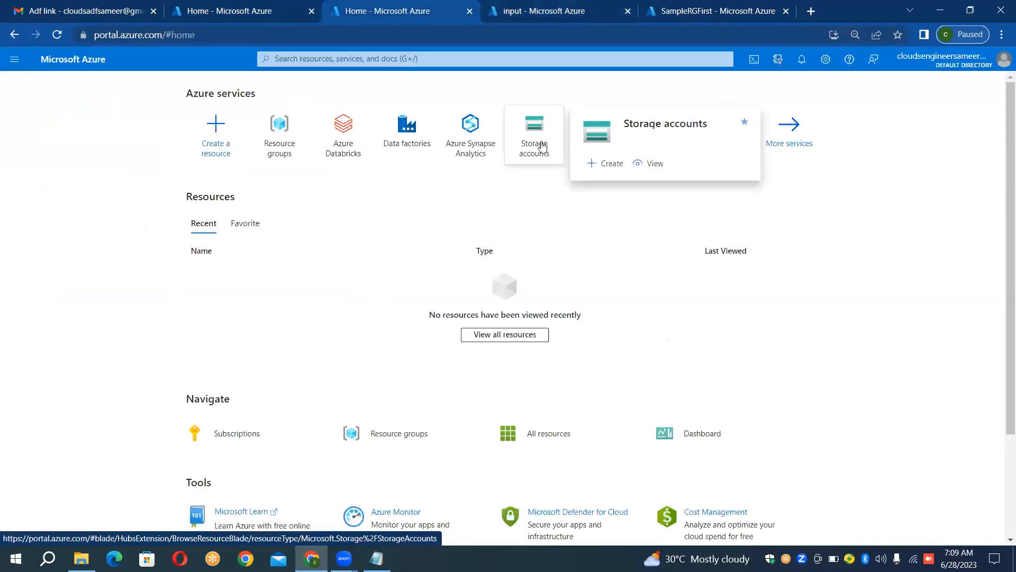
pyautogui.click(542, 147)
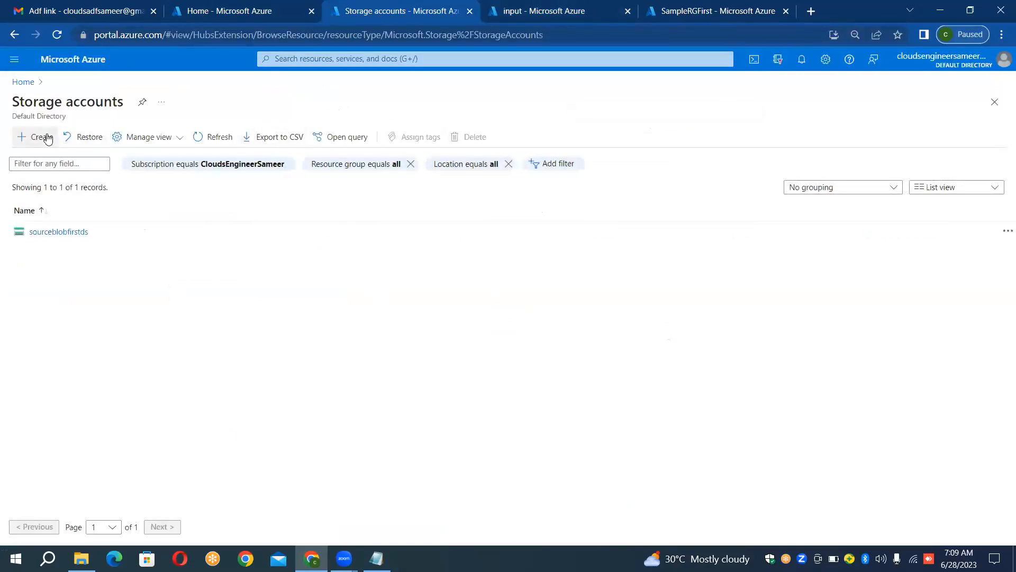
pyautogui.click(47, 138)
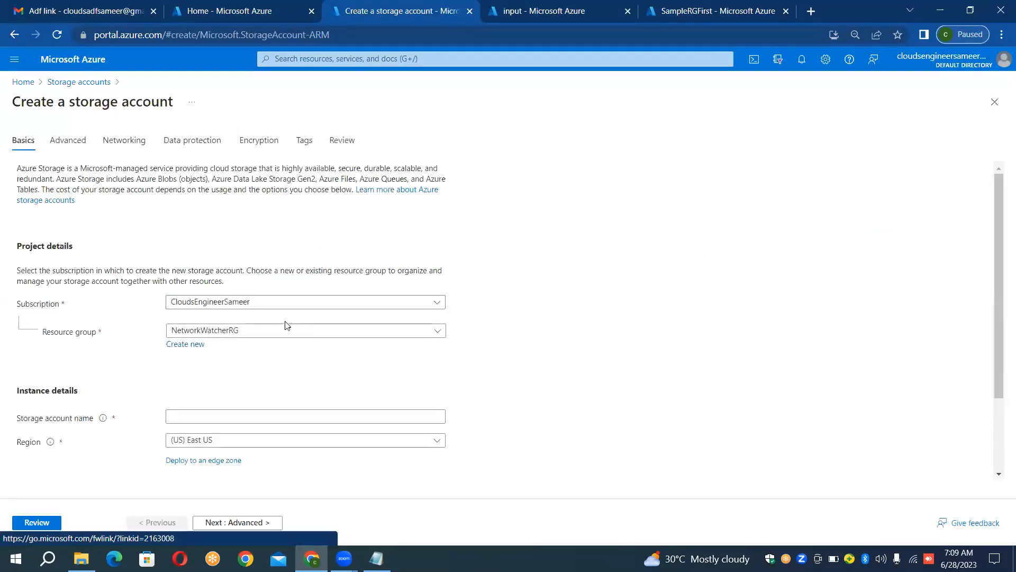
pyautogui.click(280, 330)
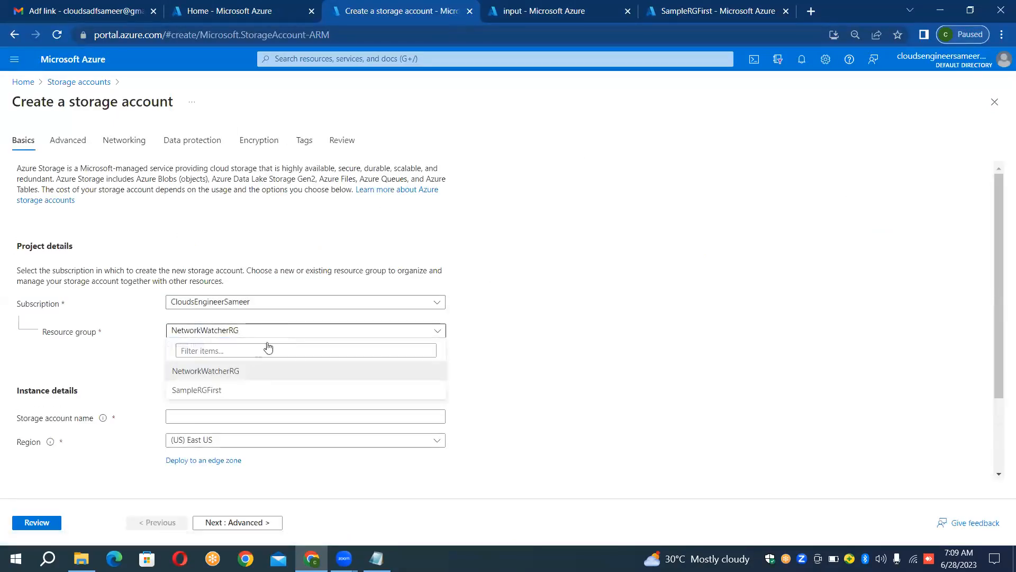
pyautogui.click(237, 392)
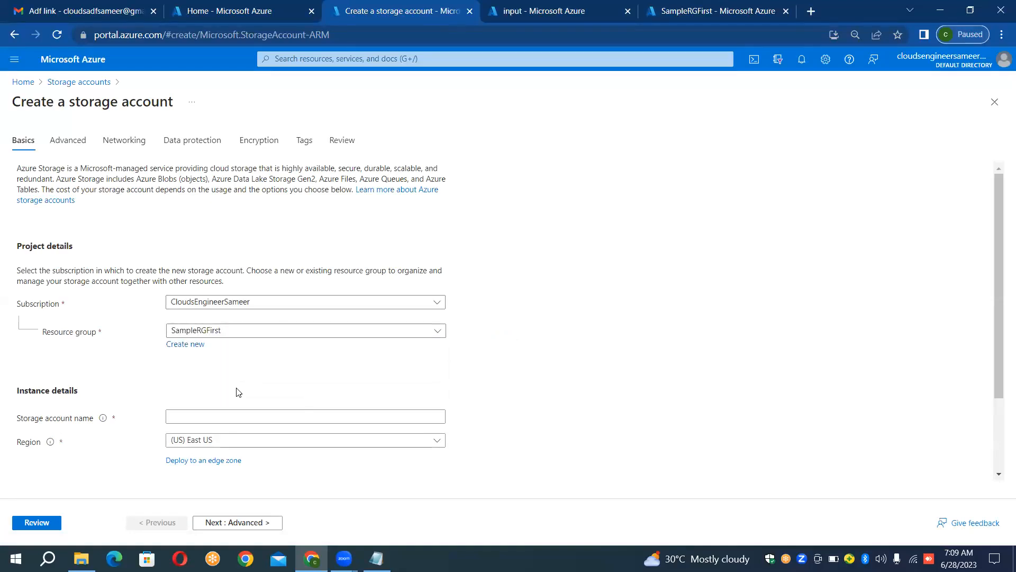
# Step: Name the new storage account sinkblobfirstds, then review and create it
pyautogui.click(249, 411)
pyautogui.click(249, 412)
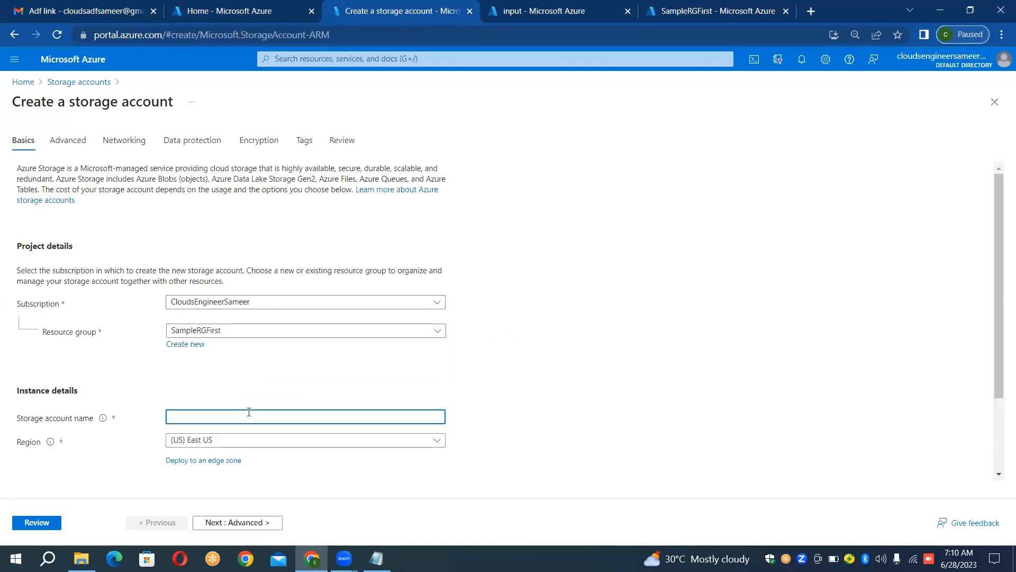
pyautogui.write('sink')
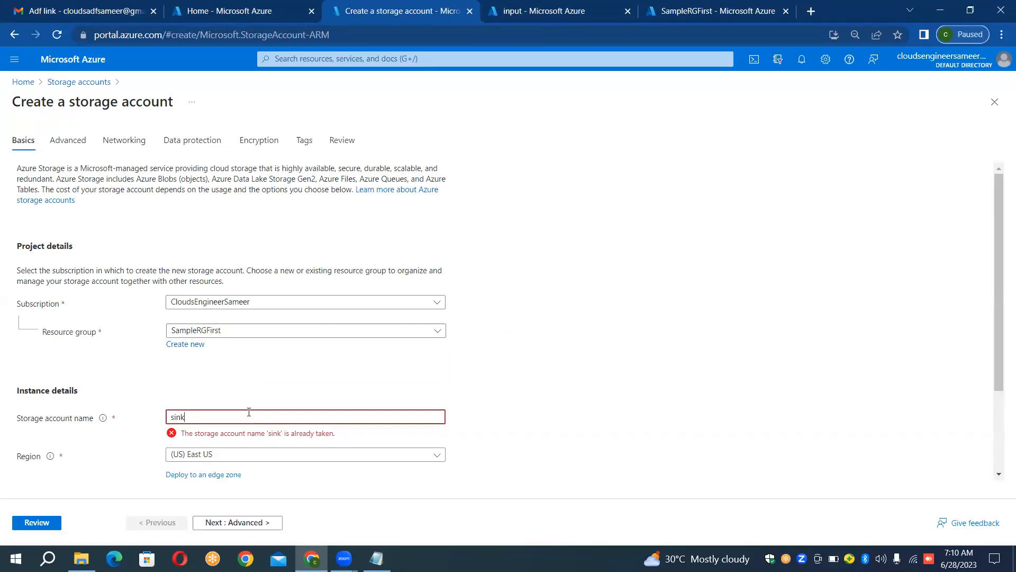
pyautogui.write('blob')
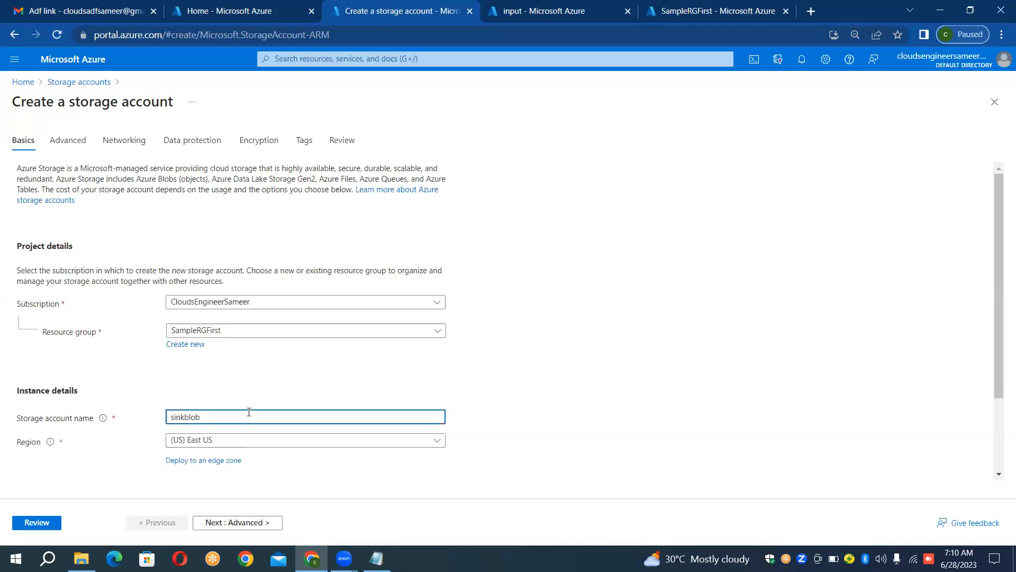
pyautogui.write('firstds')
pyautogui.click(525, 399)
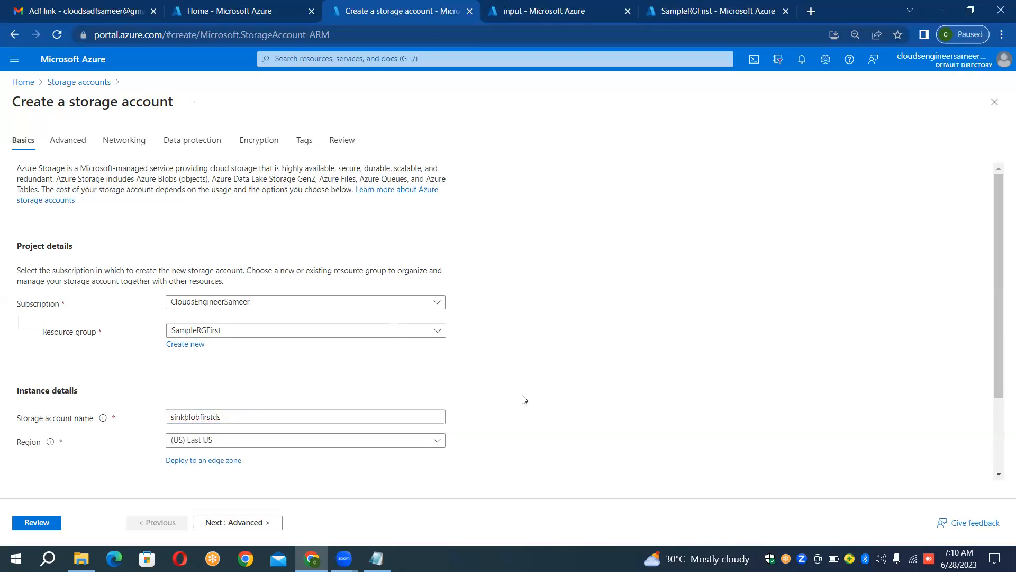
pyautogui.click(33, 523)
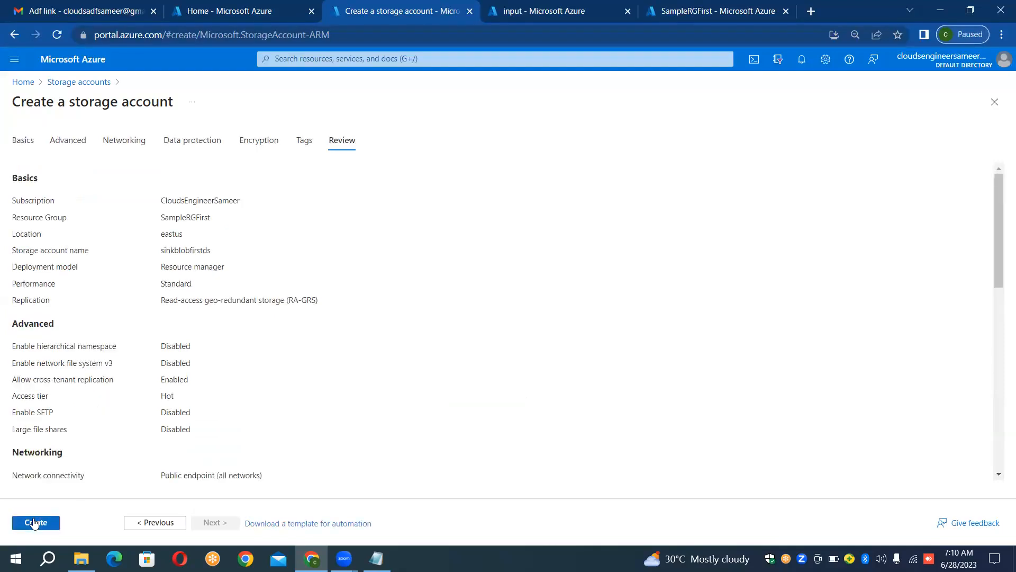
pyautogui.click(33, 523)
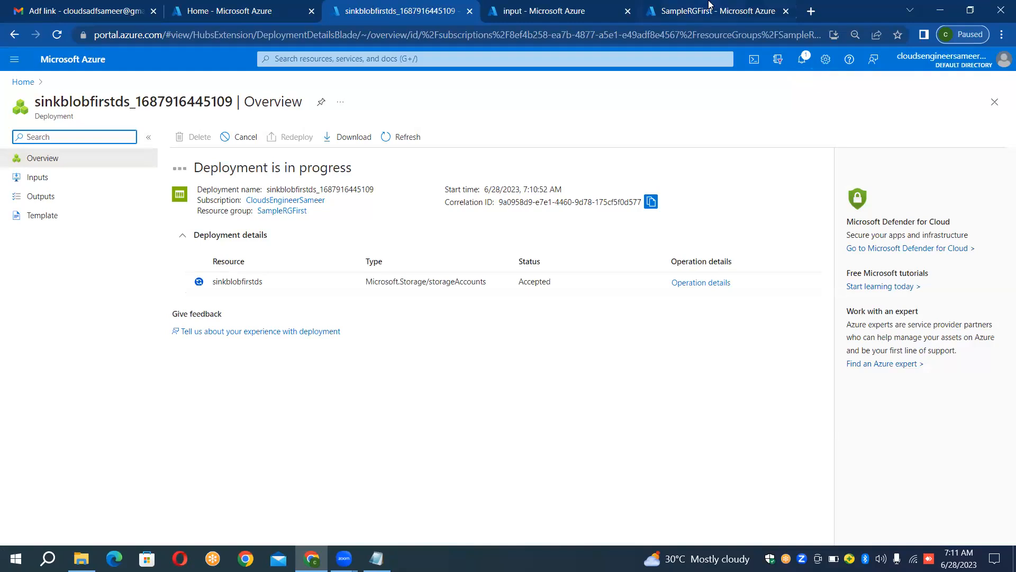
# Step: Open the deployed sinkblobfirstds storage account and go to its list of containers
pyautogui.click(587, 6)
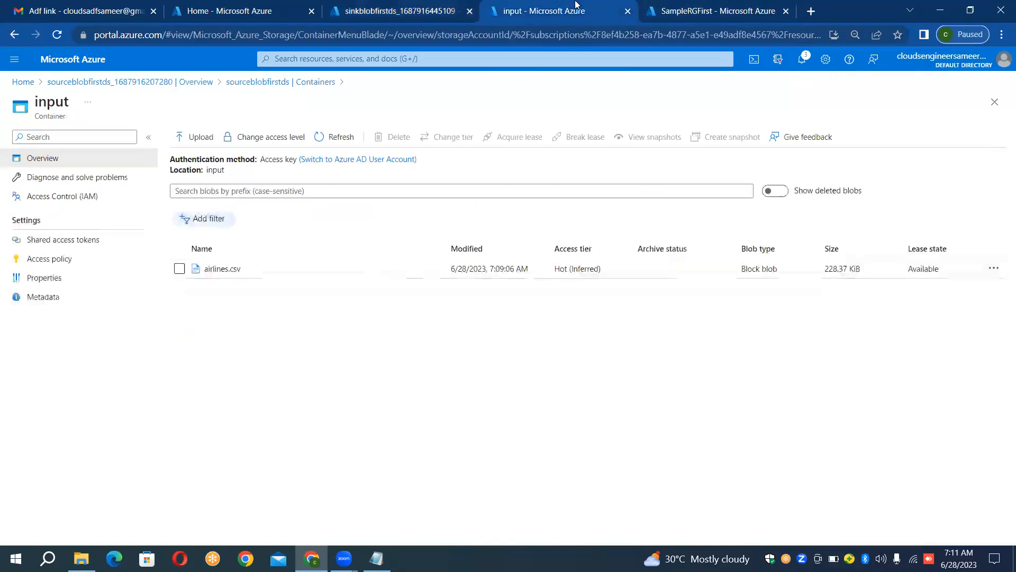
pyautogui.click(431, 6)
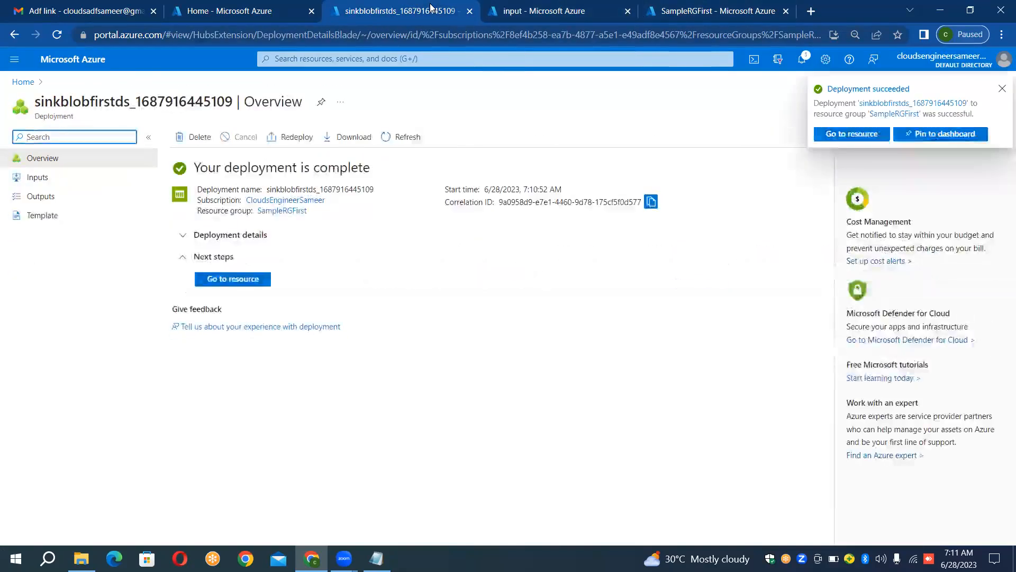
pyautogui.click(233, 279)
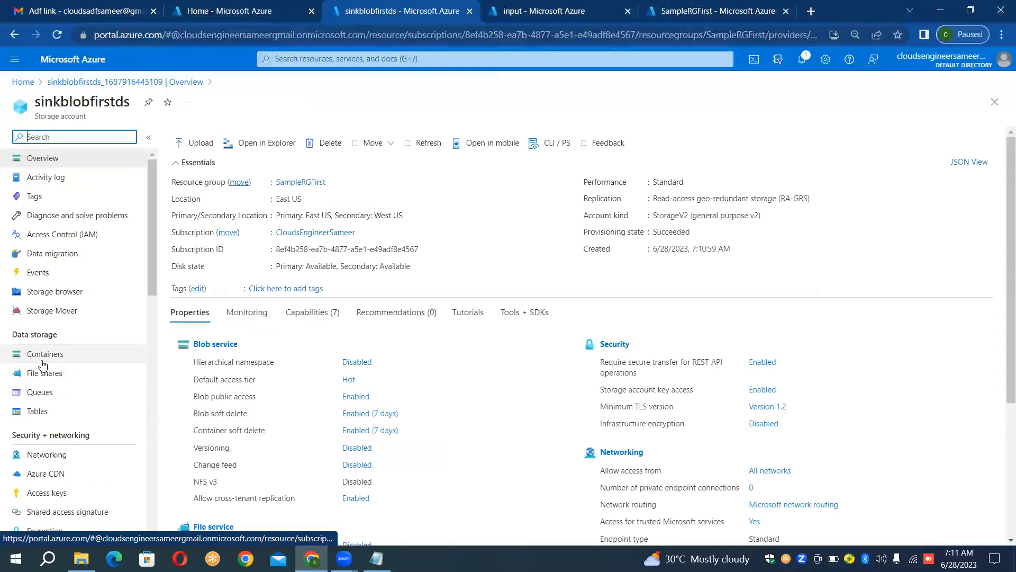
pyautogui.click(42, 360)
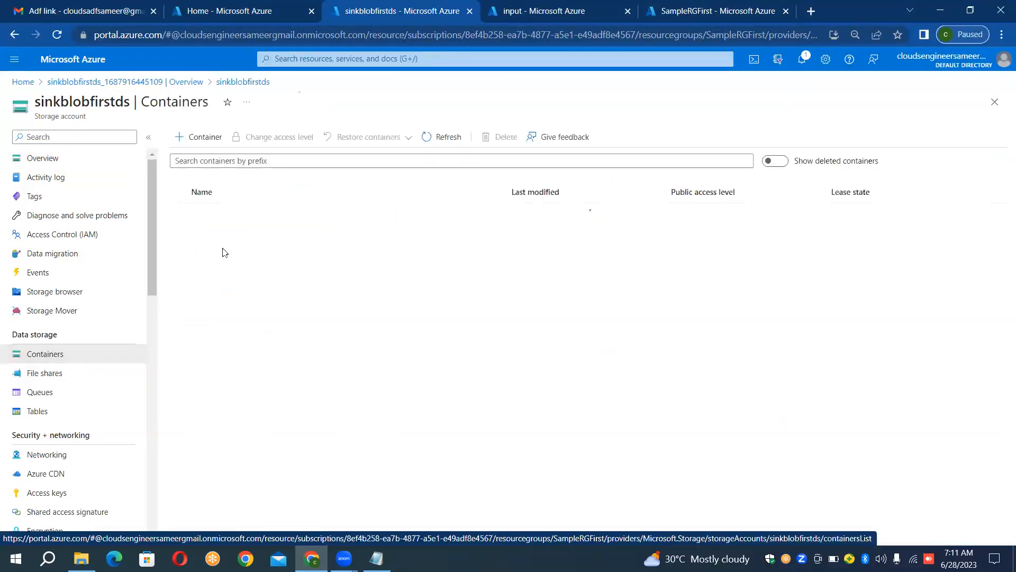
# Step: Create a container named output in sinkblobfirstds, then open it and refresh its blob list
pyautogui.click(212, 138)
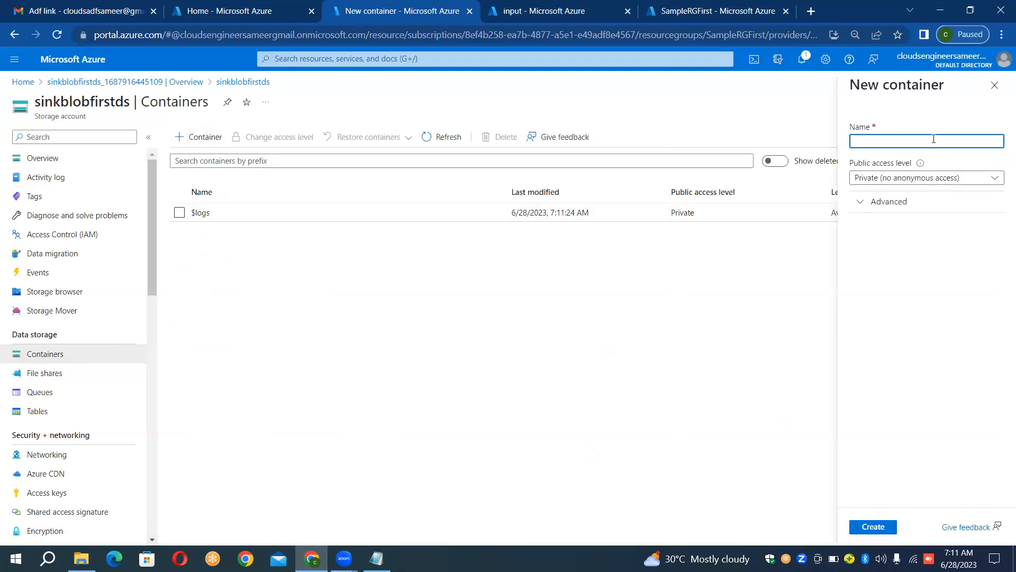
pyautogui.write('output')
pyautogui.click(868, 526)
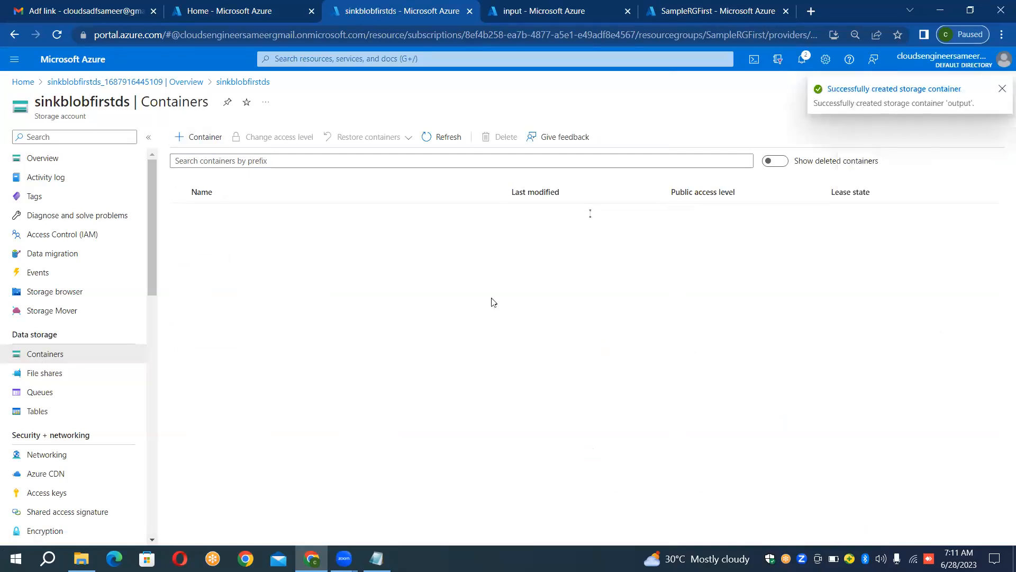
pyautogui.click(405, 236)
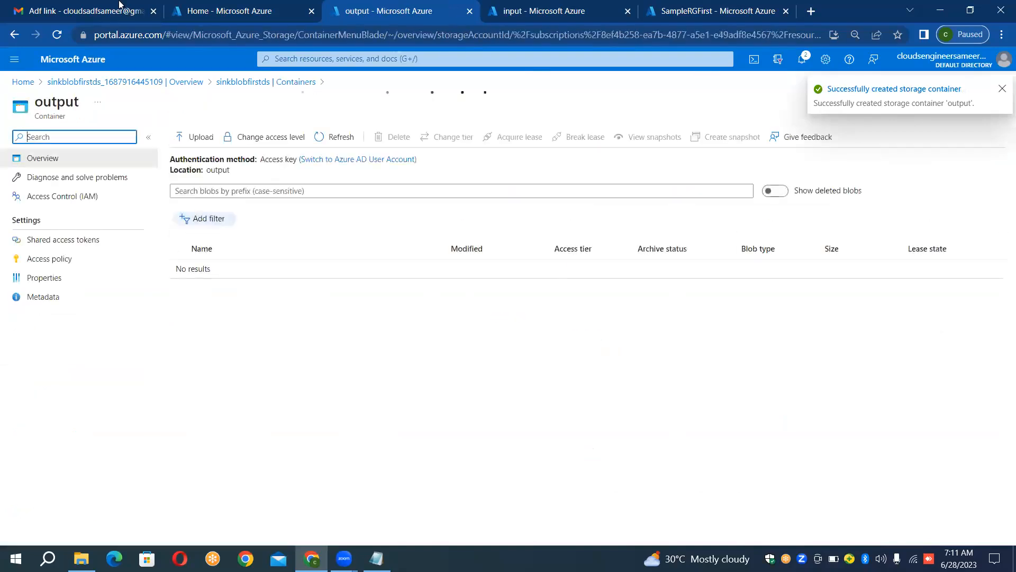
pyautogui.click(320, 138)
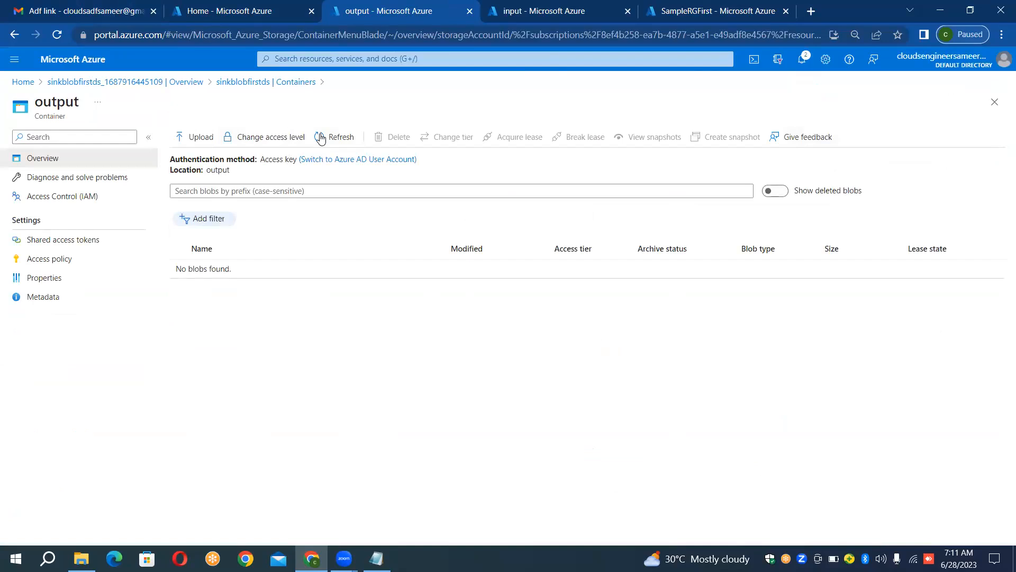
pyautogui.click(685, 6)
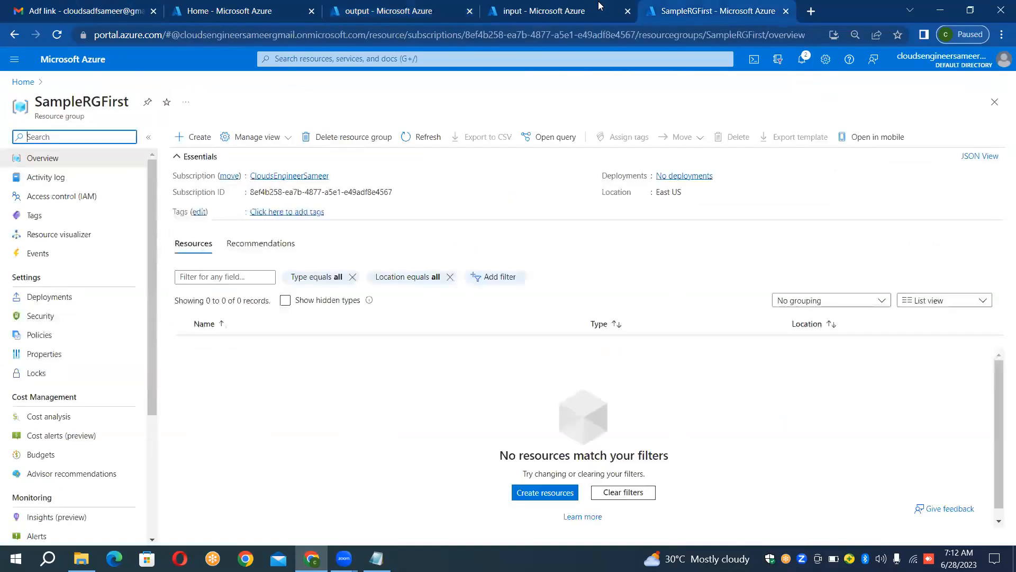
pyautogui.click(551, 6)
pyautogui.click(407, 6)
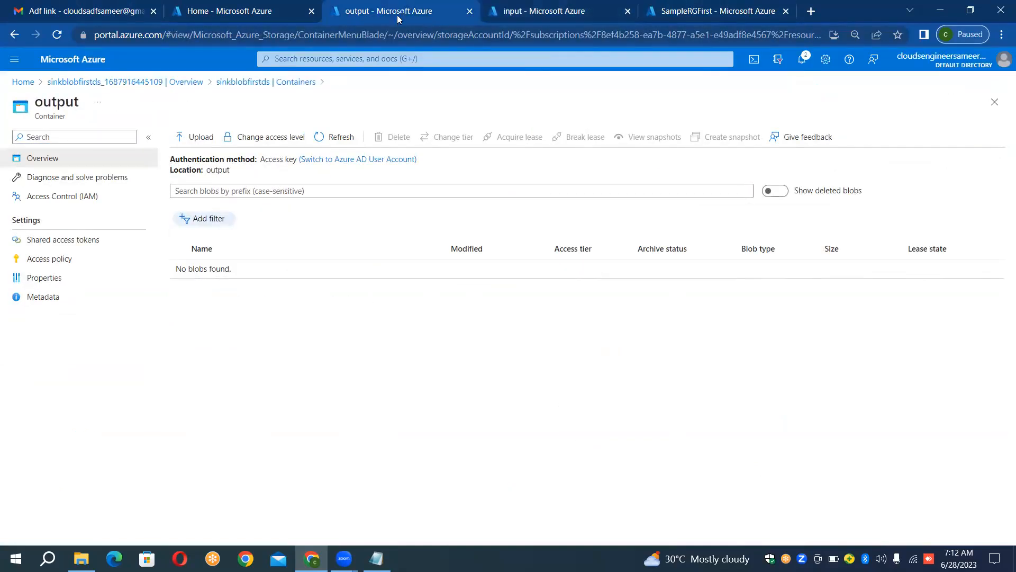
pyautogui.click(281, 12)
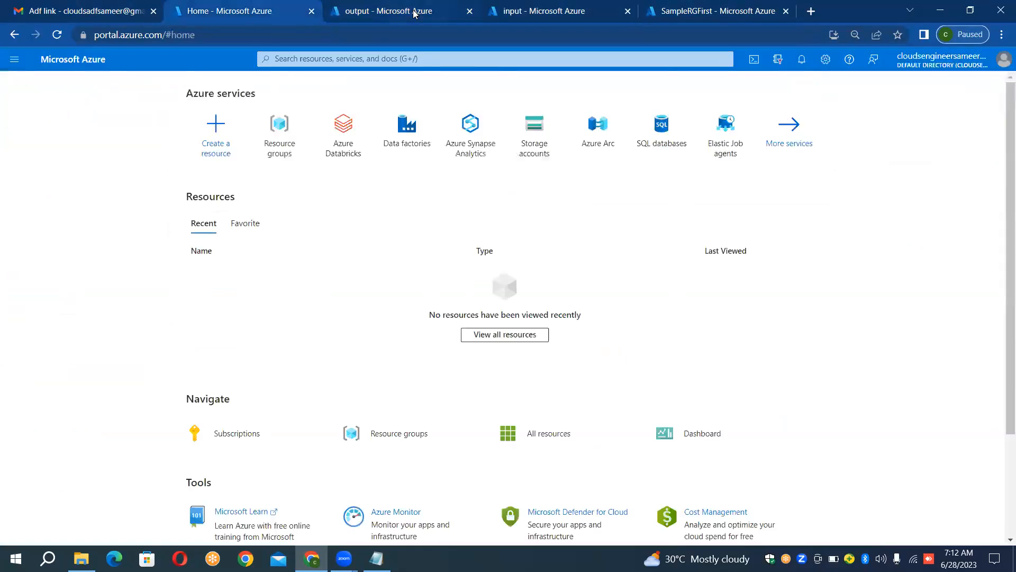
pyautogui.click(413, 9)
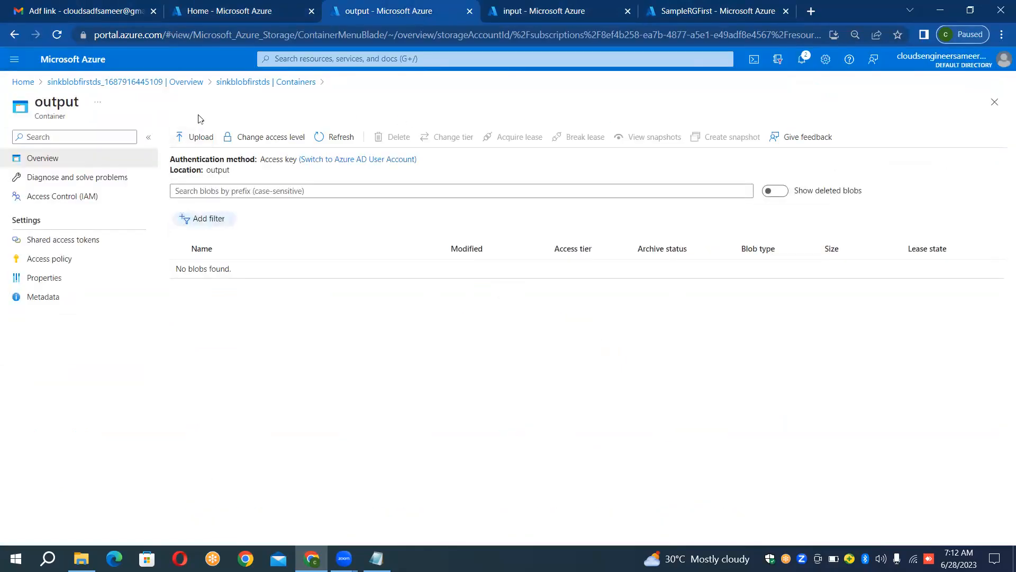
# Step: Switch to the spare Azure portal home tab and start a new data factory in resource group SampleRGFirst
pyautogui.click(263, 5)
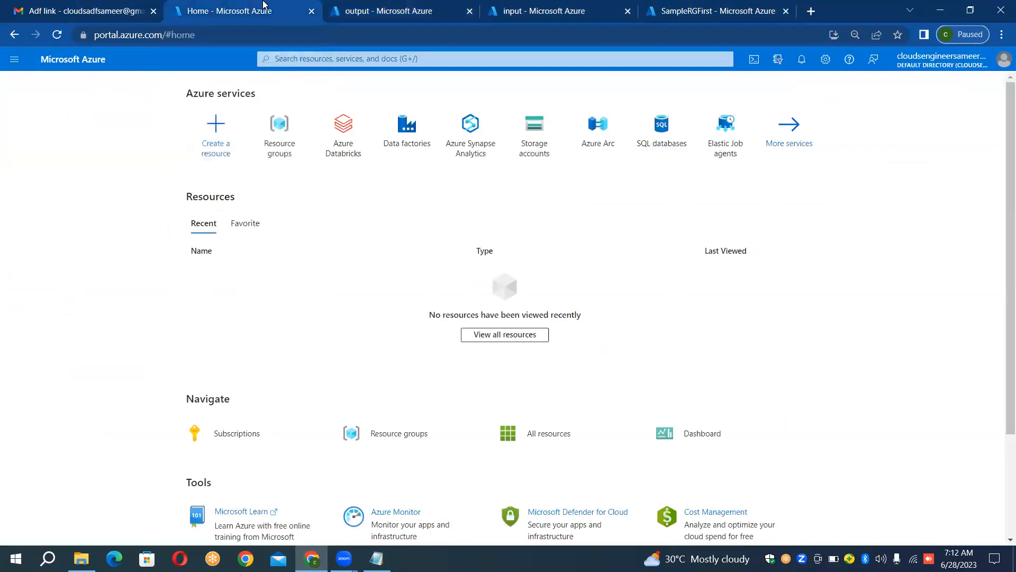
pyautogui.click(414, 134)
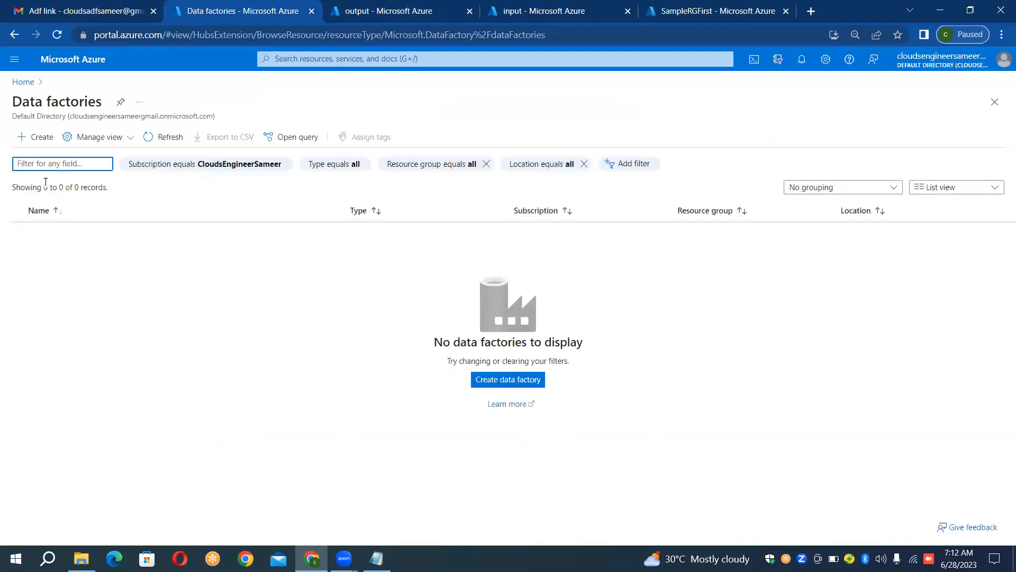
pyautogui.click(36, 138)
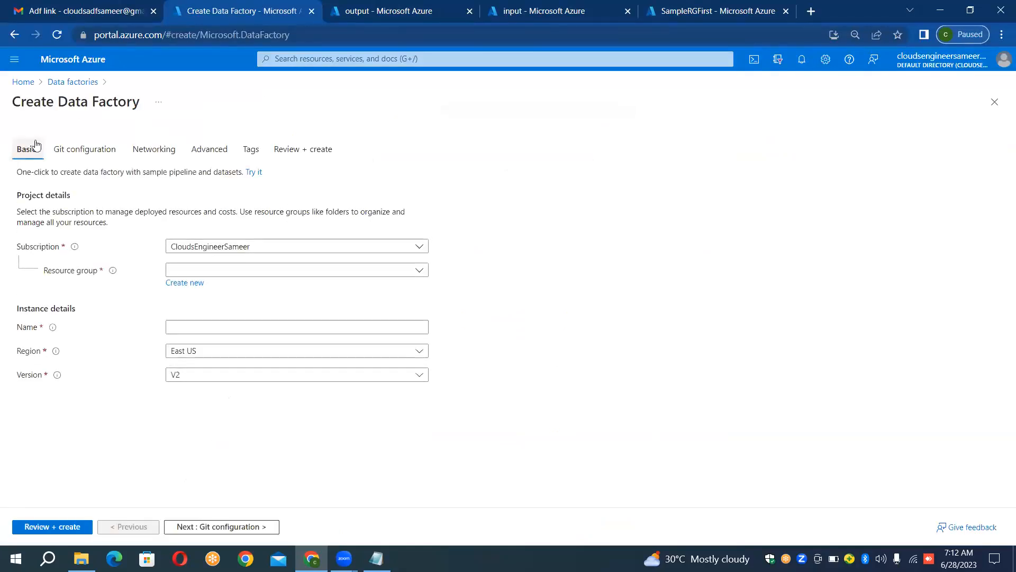
pyautogui.click(236, 270)
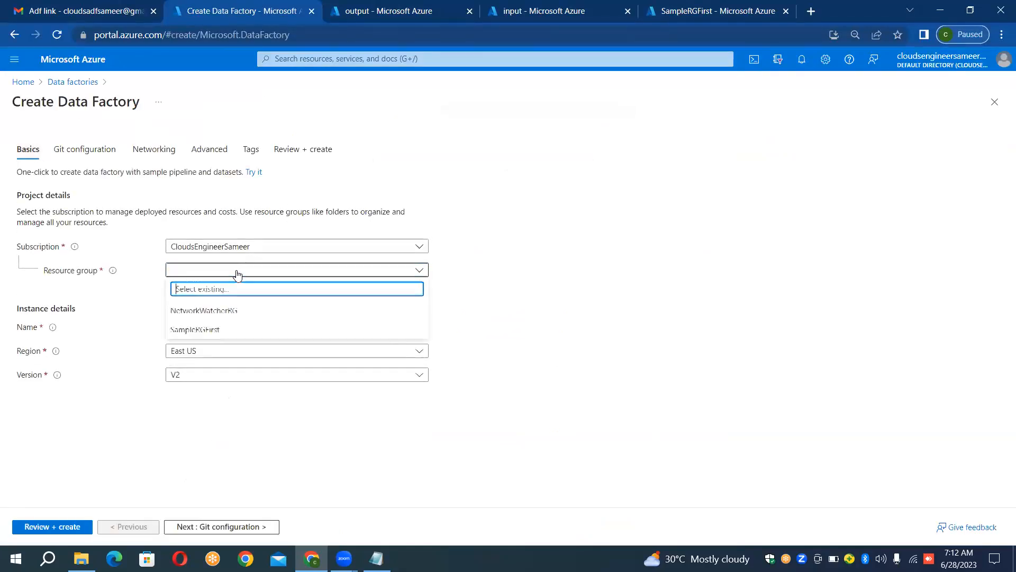
pyautogui.click(206, 329)
# Step: Enter InstanceBlobToBlobCopy as the data factory name and submit the settings for validation
pyautogui.click(205, 332)
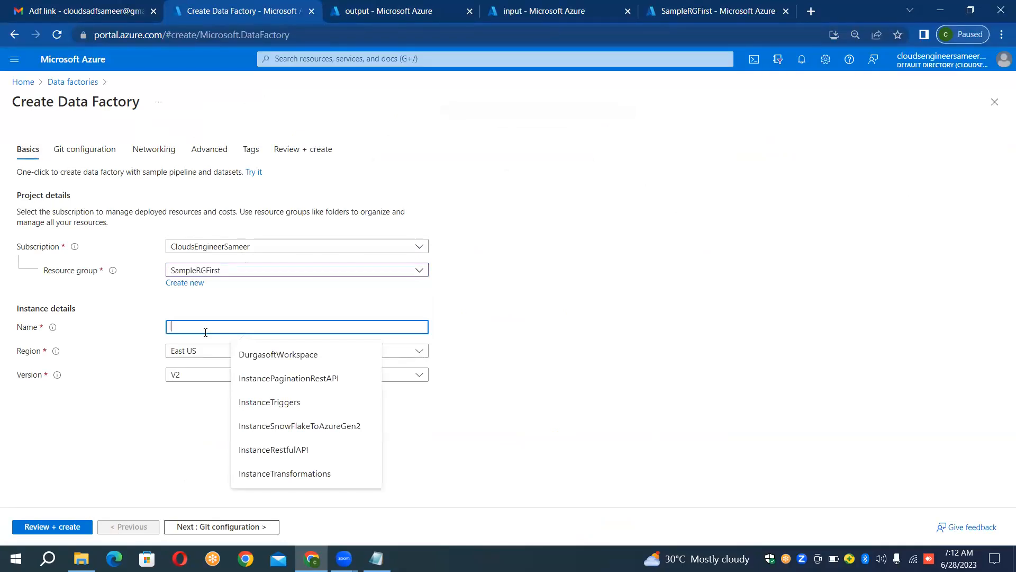
pyautogui.write('InstanceBlobT')
pyautogui.write('Blob')
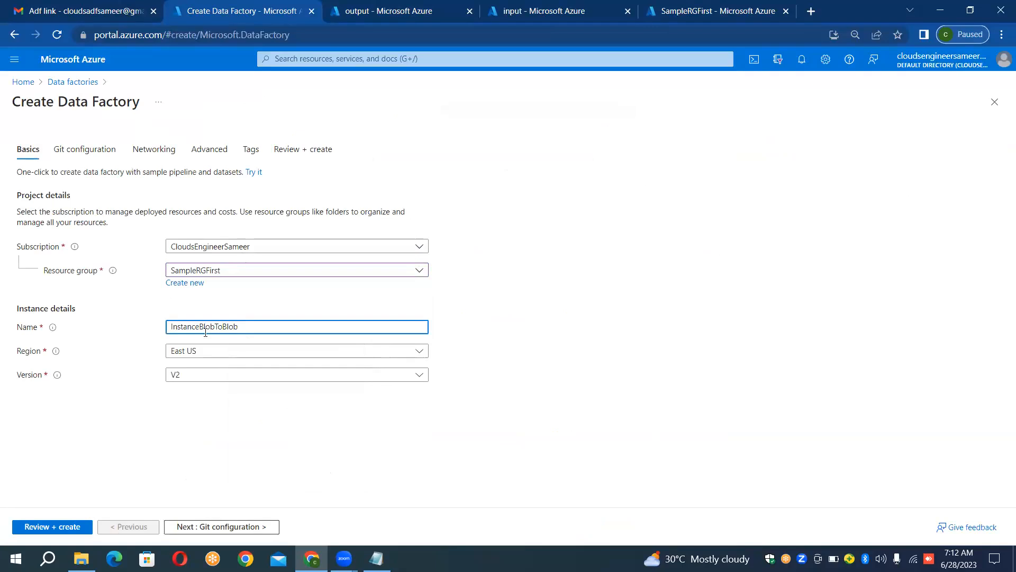
pyautogui.press('BackSpace')
pyautogui.write('Copy')
pyautogui.click(542, 306)
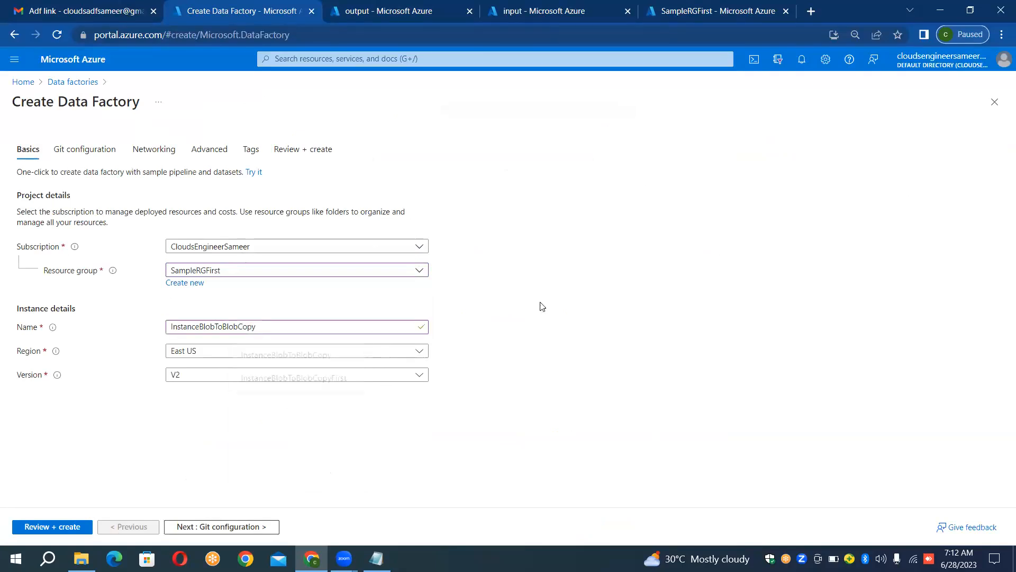
pyautogui.click(68, 527)
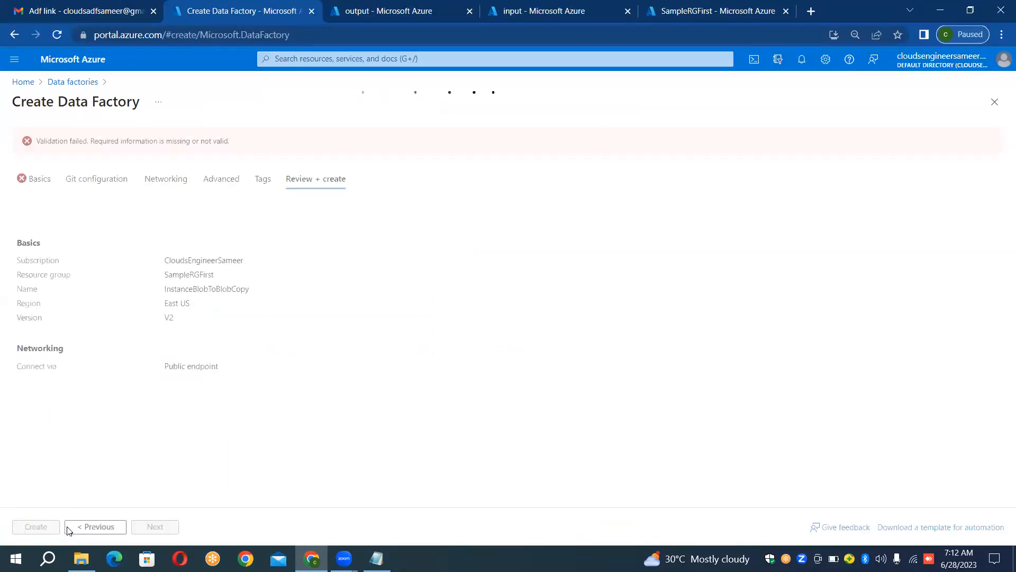
# Step: Return to the basic settings and change the data factory name to InstanceBlobToBlobCopyDSFirst
pyautogui.click(49, 183)
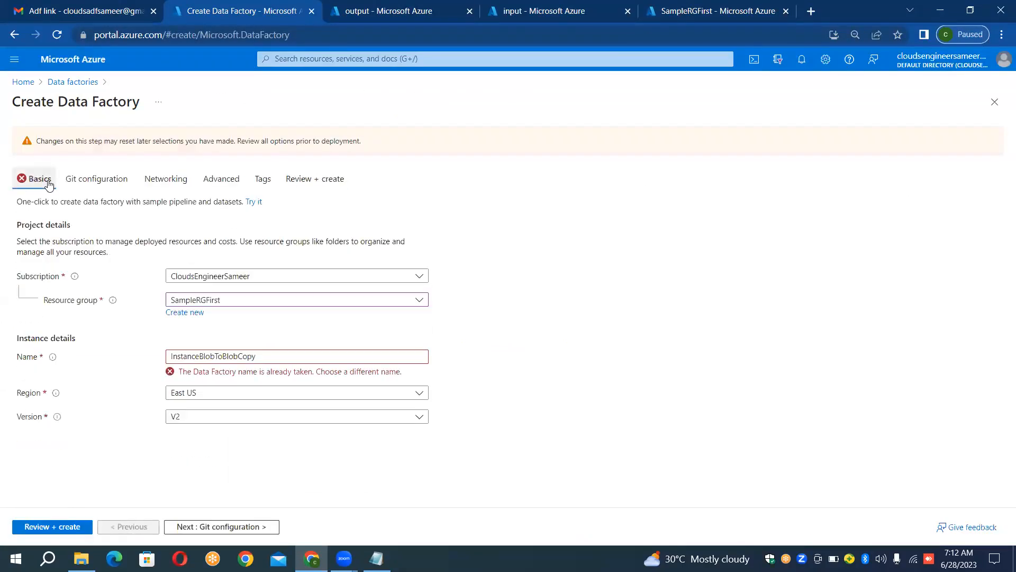
pyautogui.click(316, 357)
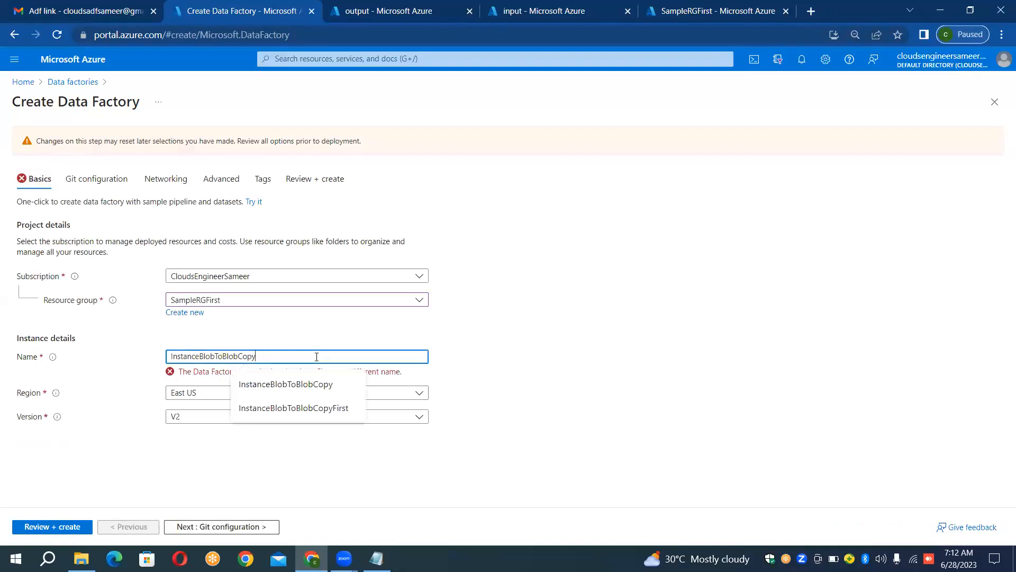
pyautogui.write('DS')
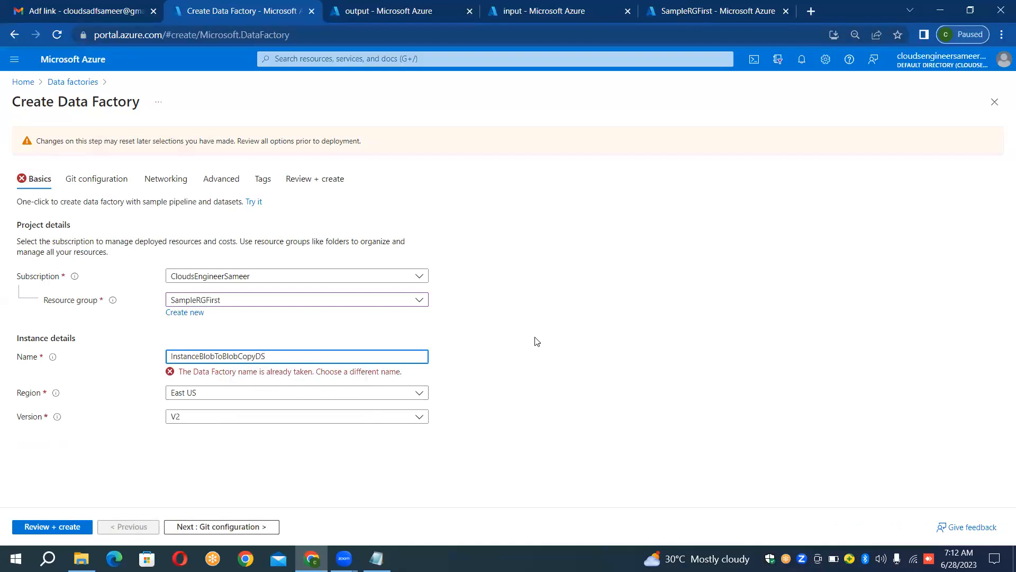
pyautogui.write('First')
pyautogui.click(615, 342)
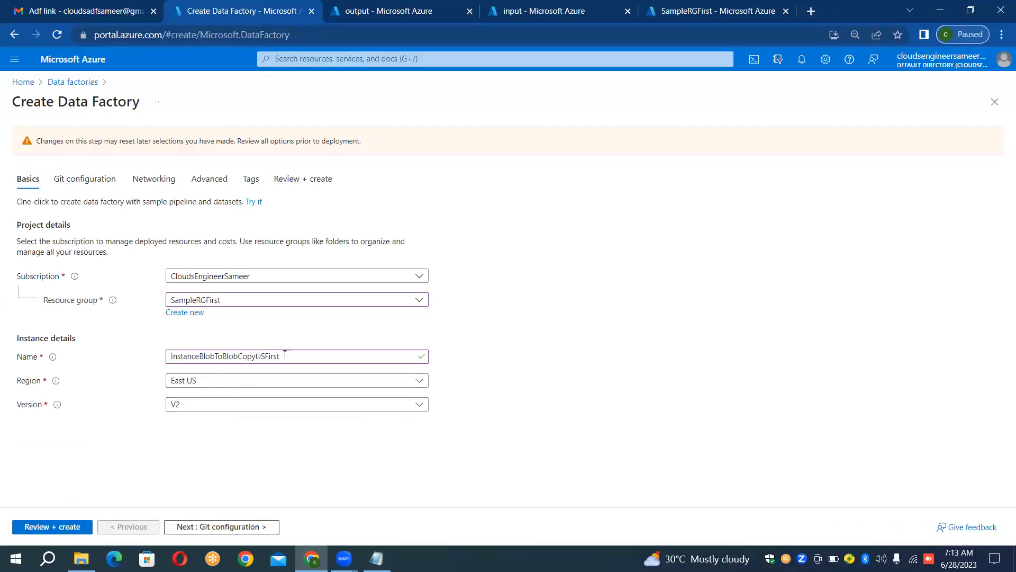
# Step: Check the available data factory versions, keep V2, and validate and create the data factory
pyautogui.click(201, 407)
pyautogui.click(201, 407)
pyautogui.click(200, 407)
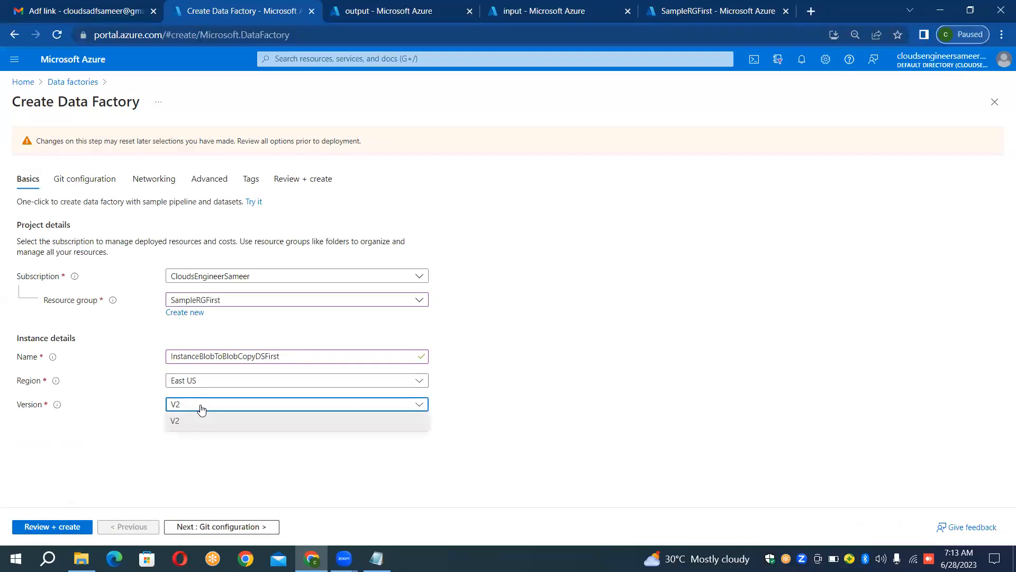
pyautogui.click(200, 407)
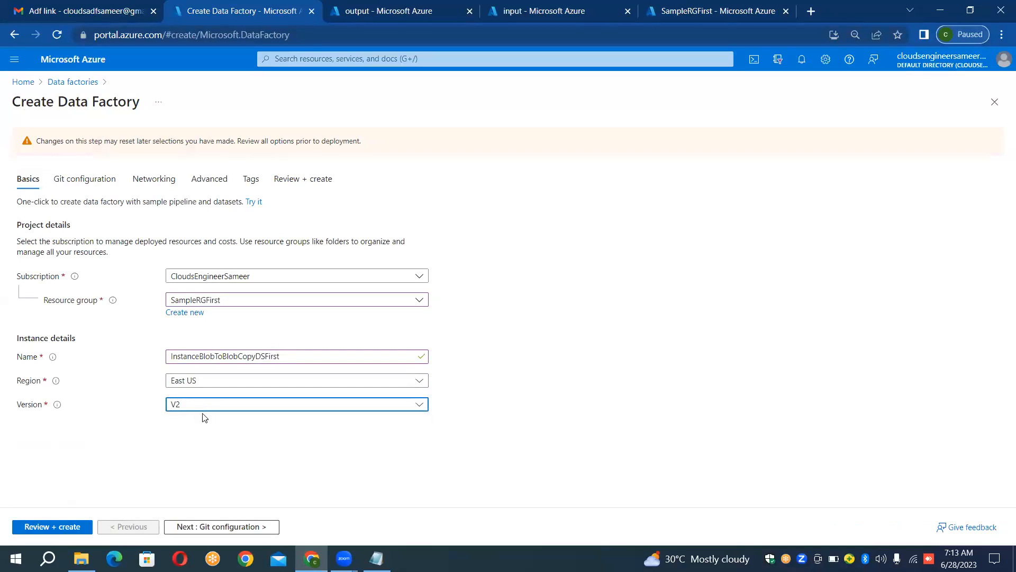
pyautogui.click(128, 460)
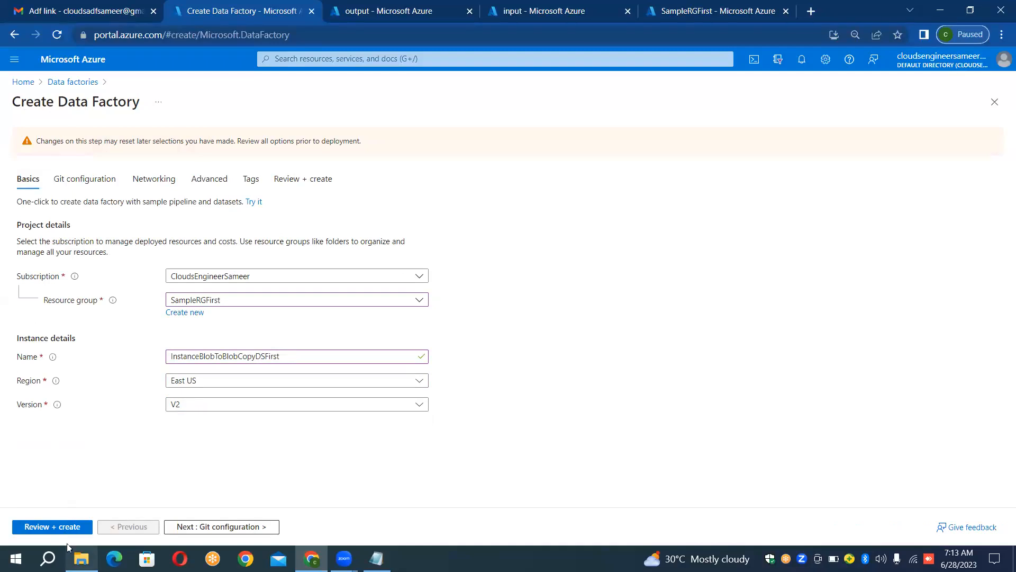
pyautogui.click(62, 526)
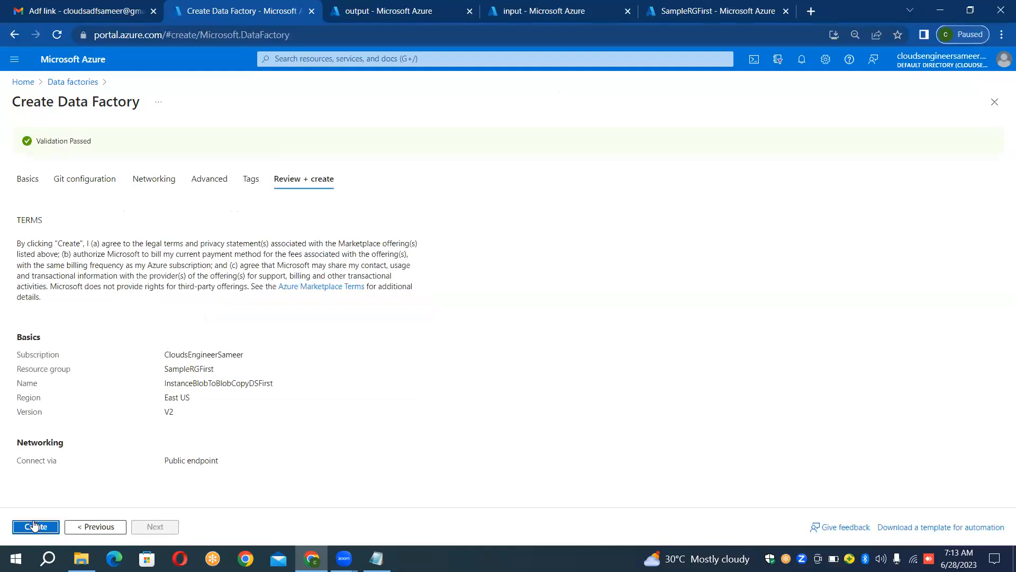
pyautogui.click(34, 526)
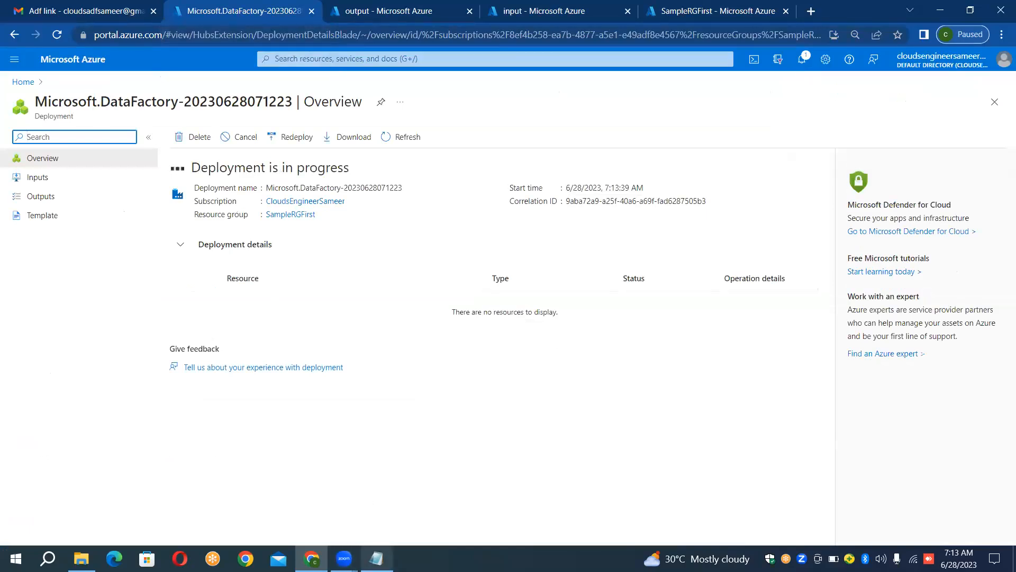
# Step: Open the deployed InstanceBlobToBlobCopyDSFirst resource and launch Azure Data Factory Studio
pyautogui.click(376, 558)
pyautogui.click(376, 559)
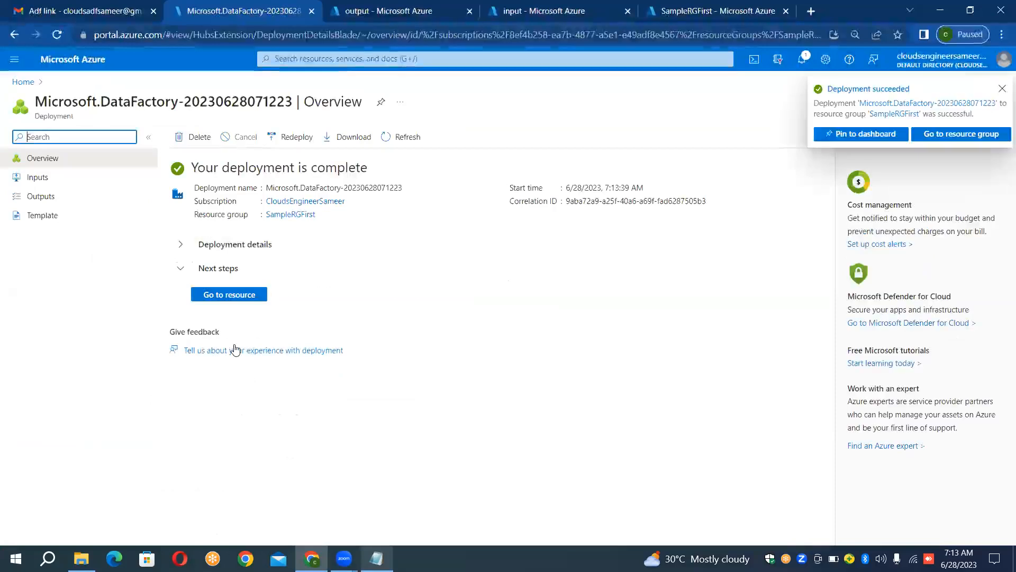
pyautogui.click(228, 295)
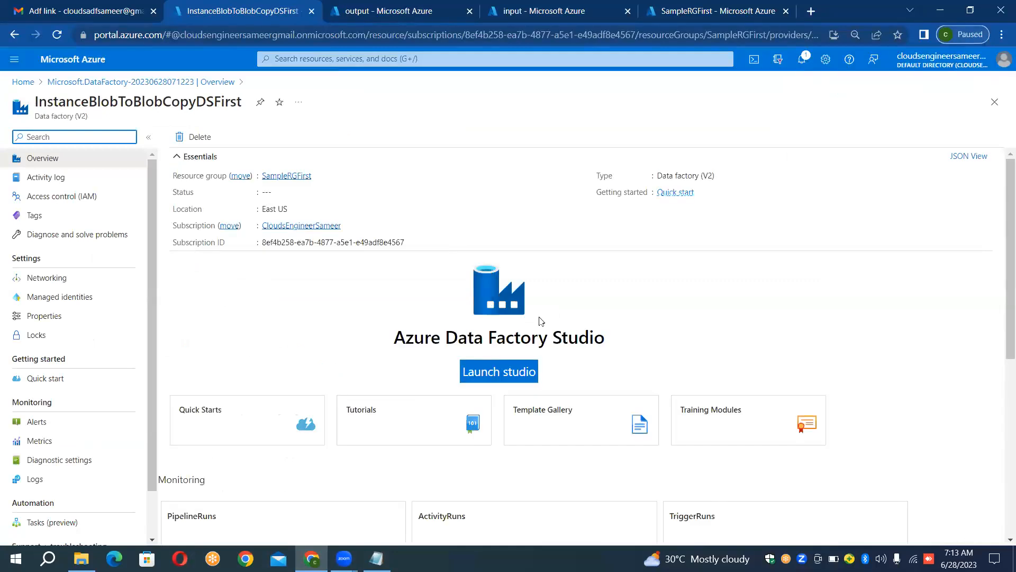
pyautogui.click(492, 371)
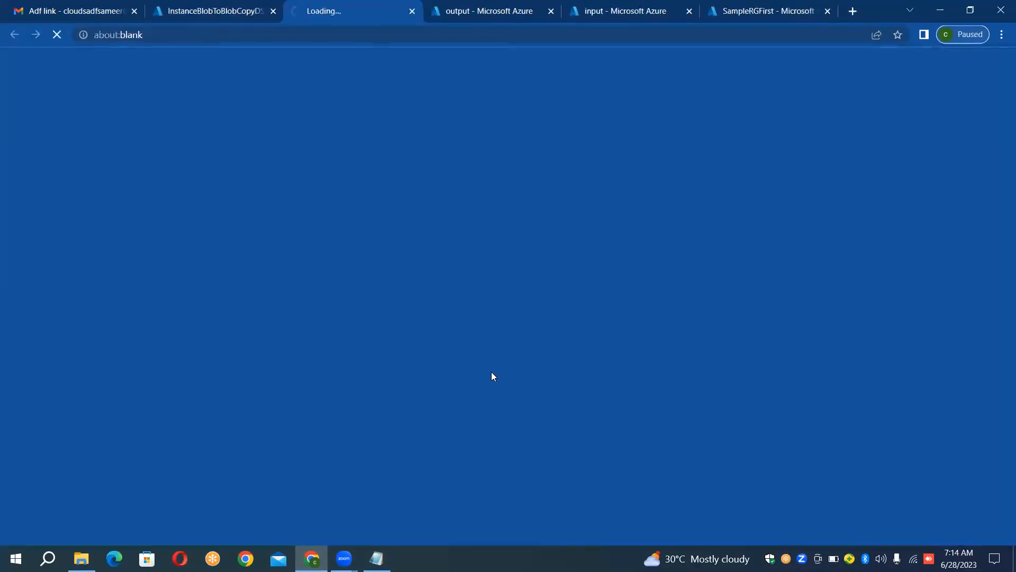
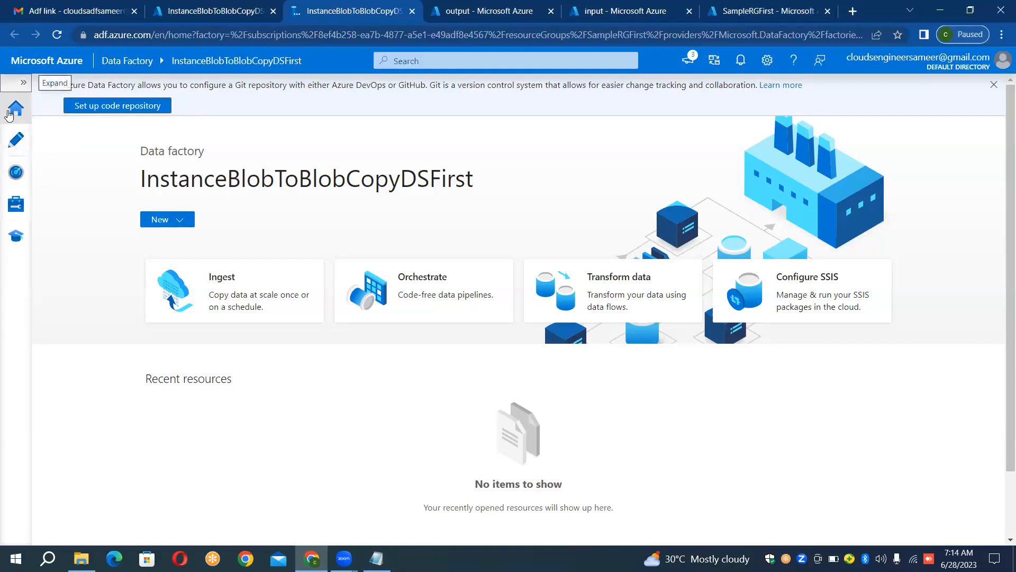
# Step: Open the linked services management page of the InstanceBlobToBlobCopyDSFirst data factory
pyautogui.click(23, 82)
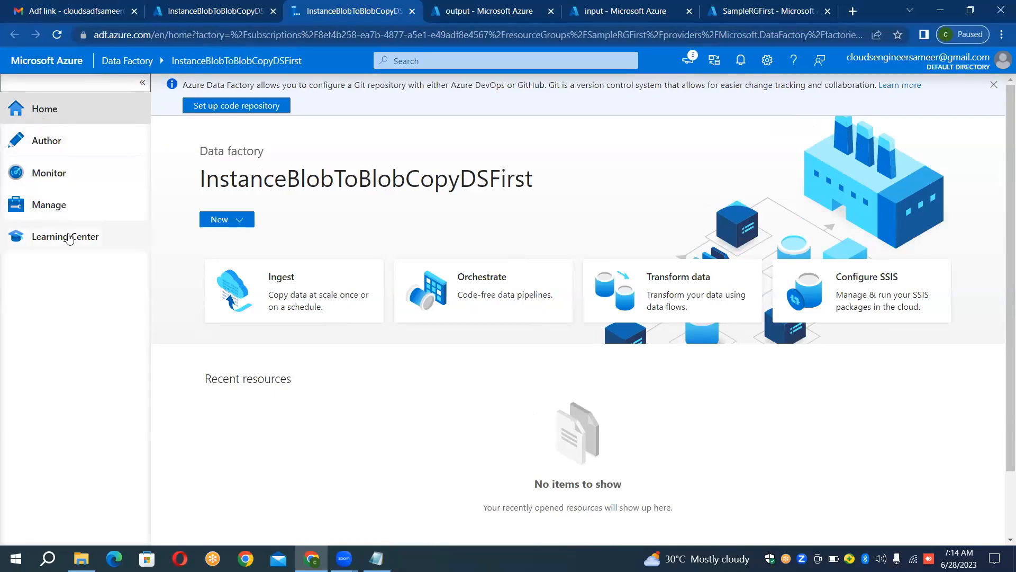
pyautogui.click(56, 206)
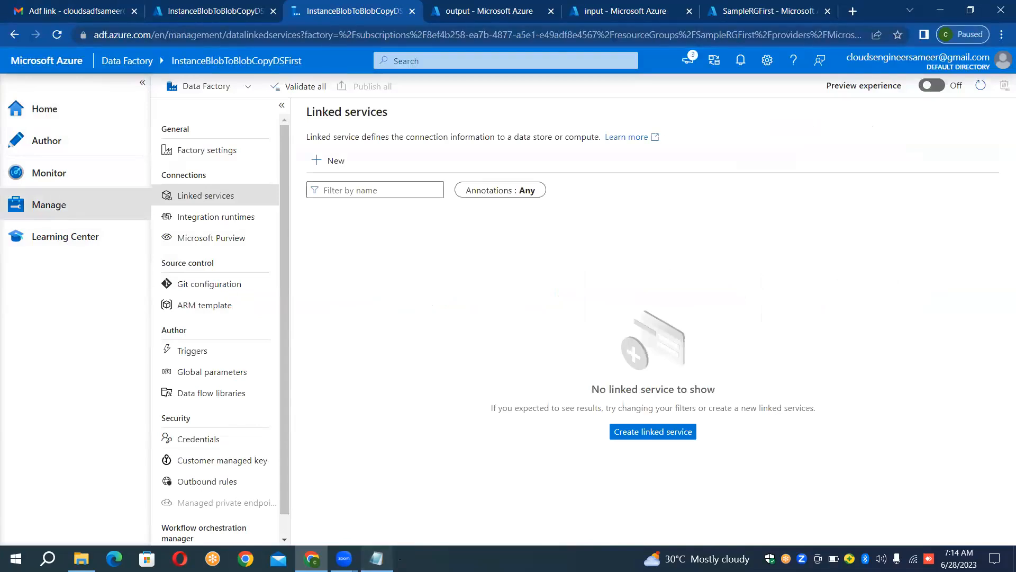
# Step: Switch to Notepad and review case study steps 5 to 9, from creating linked services to trigger and debug, and return to the browser
pyautogui.click(376, 559)
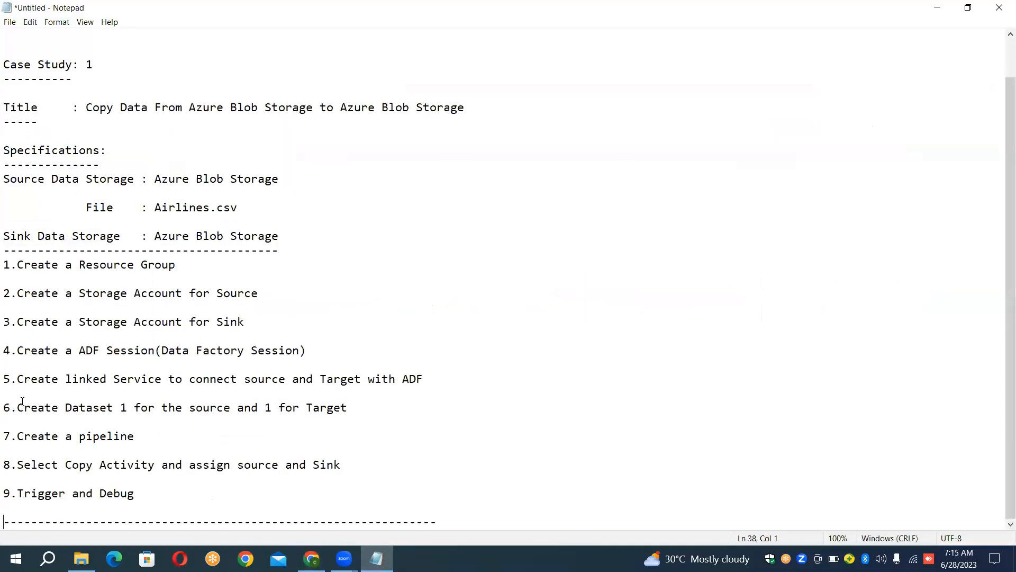
pyautogui.click(5, 350)
pyautogui.press('Down')
pyautogui.press('Down')
pyautogui.hotkey('shift', 'Down')
pyautogui.hotkey('shift', 'Down')
pyautogui.hotkey('shift', 'Down')
pyautogui.hotkey('shift', 'Down')
pyautogui.hotkey('shift', 'Down')
pyautogui.hotkey('shift', 'Down')
pyautogui.hotkey('shift', 'Down')
pyautogui.hotkey('shift', 'Down')
pyautogui.hotkey('shift', 'Down')
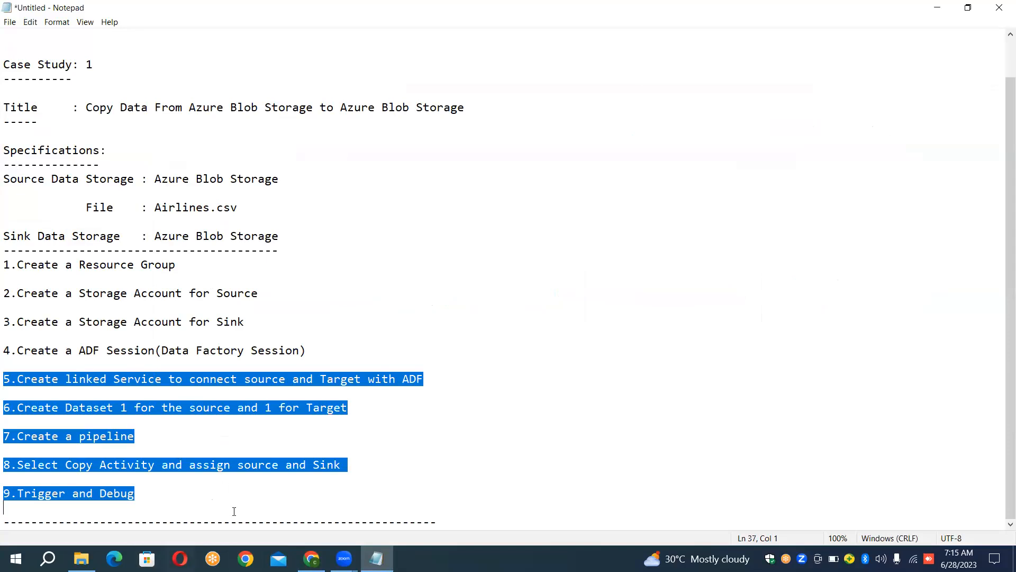
pyautogui.click(311, 559)
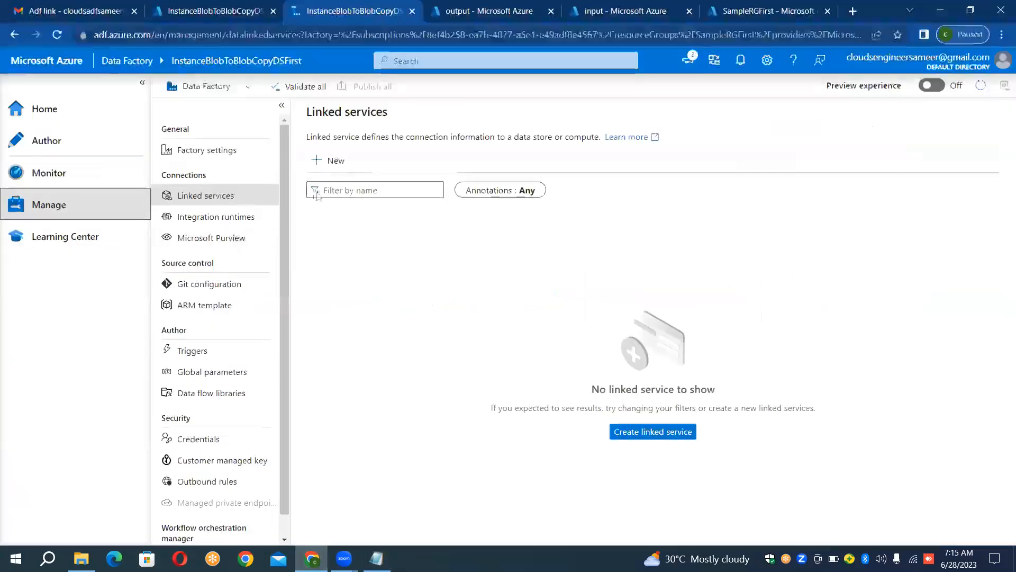
# Step: Start a new linked service, search the data stores for blob and choose Azure Blob Storage
pyautogui.click(326, 166)
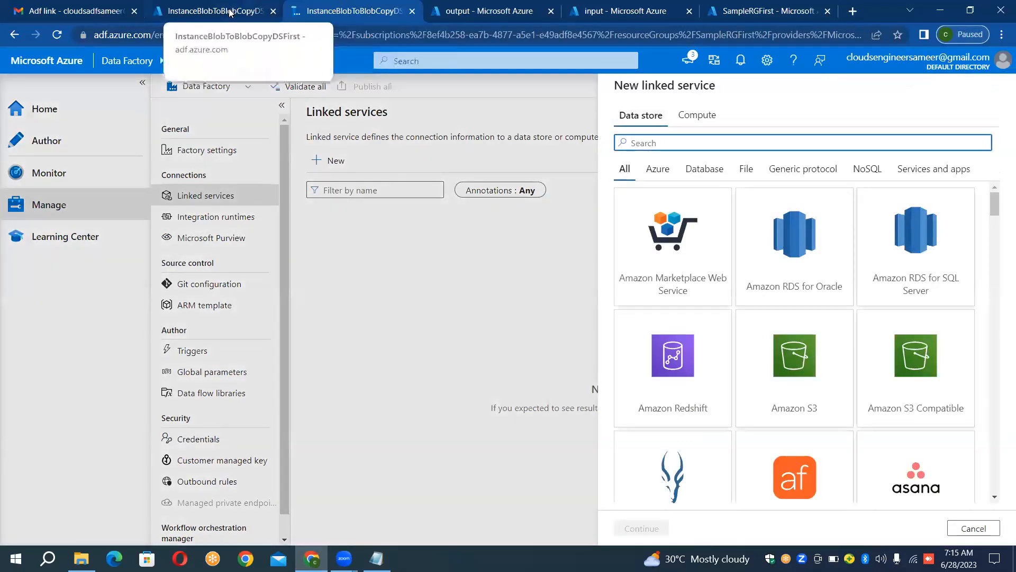
pyautogui.click(645, 12)
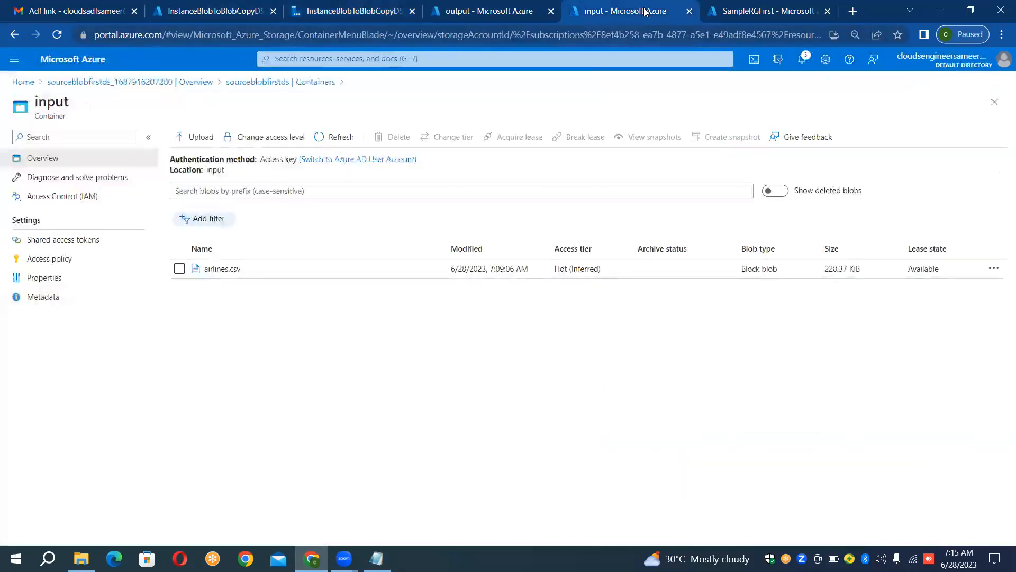
pyautogui.click(245, 6)
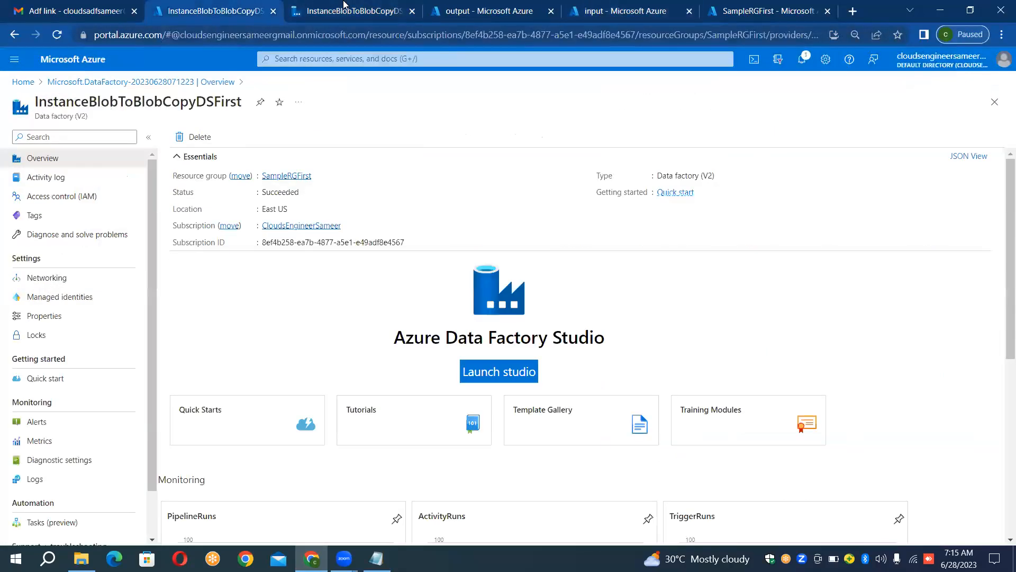
pyautogui.click(382, 15)
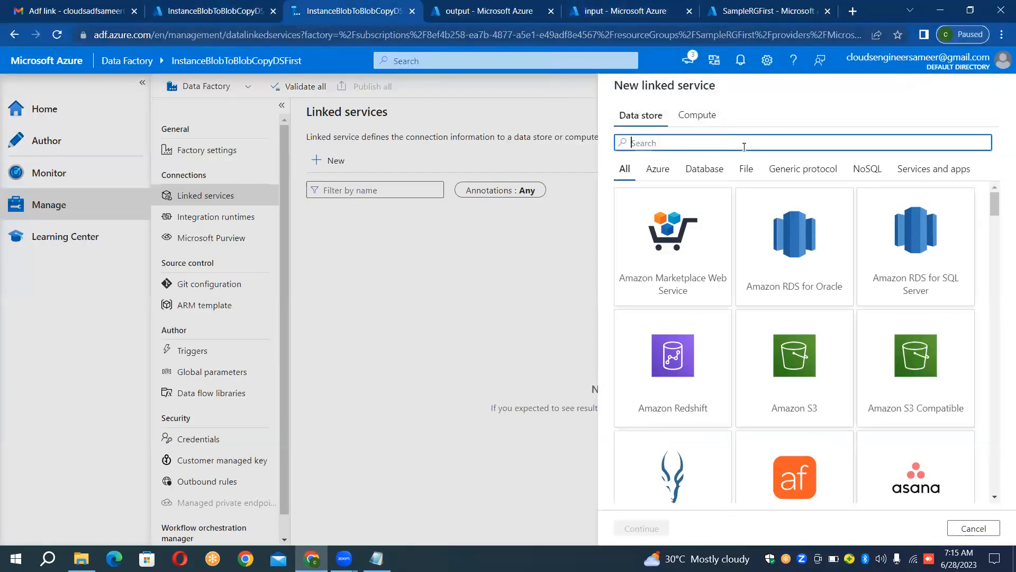
pyautogui.write('blob')
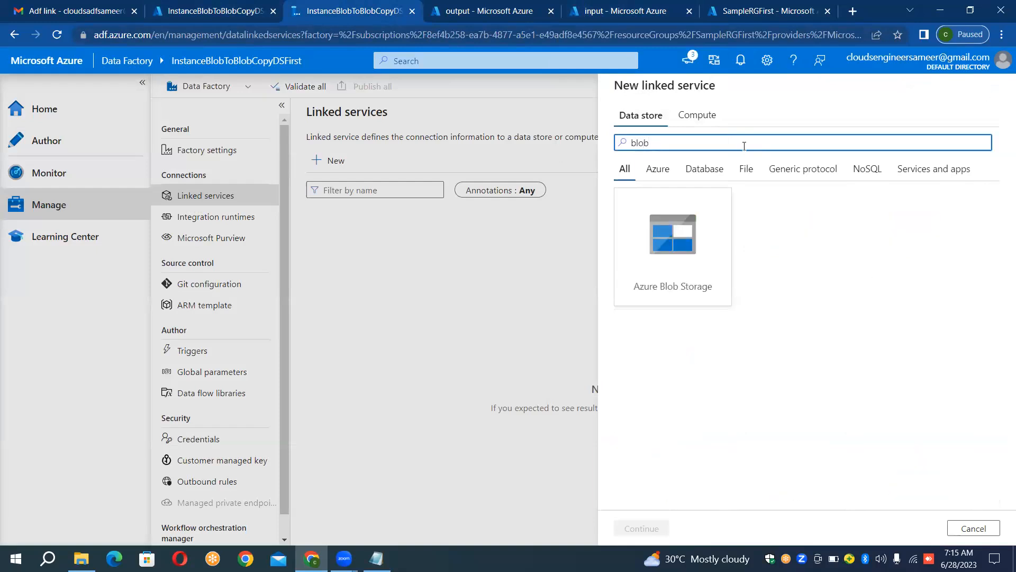
pyautogui.click(701, 270)
pyautogui.click(701, 270)
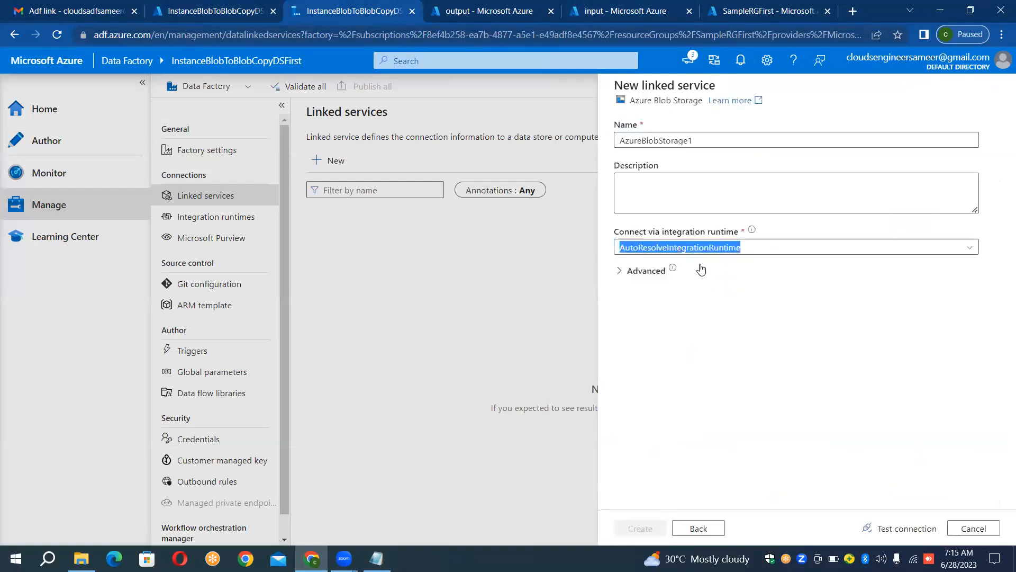
# Step: Name the new linked service LS_BLOB_SOURCE
pyautogui.click(726, 141)
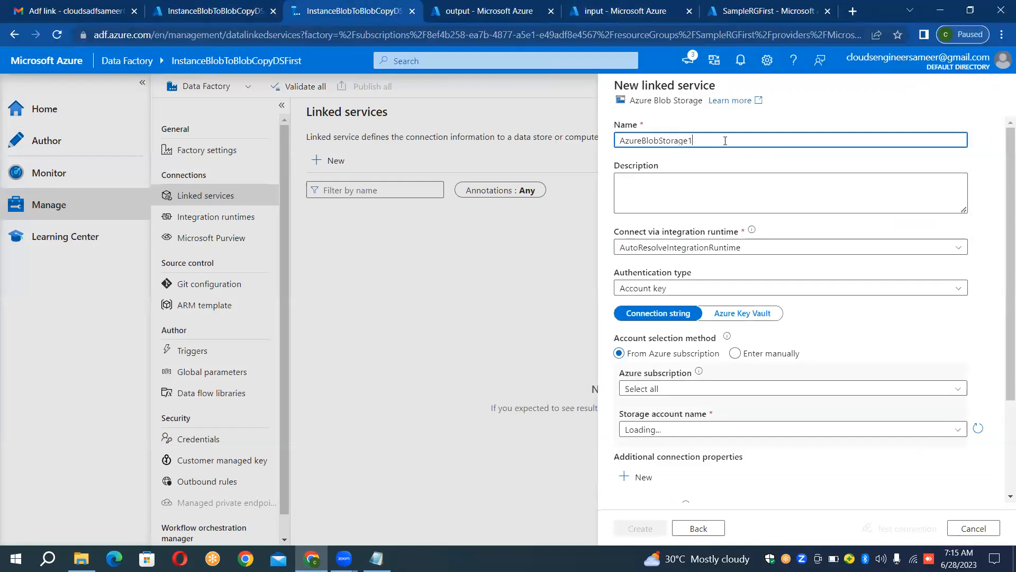
pyautogui.doubleClick(726, 141)
pyautogui.press('BackSpace')
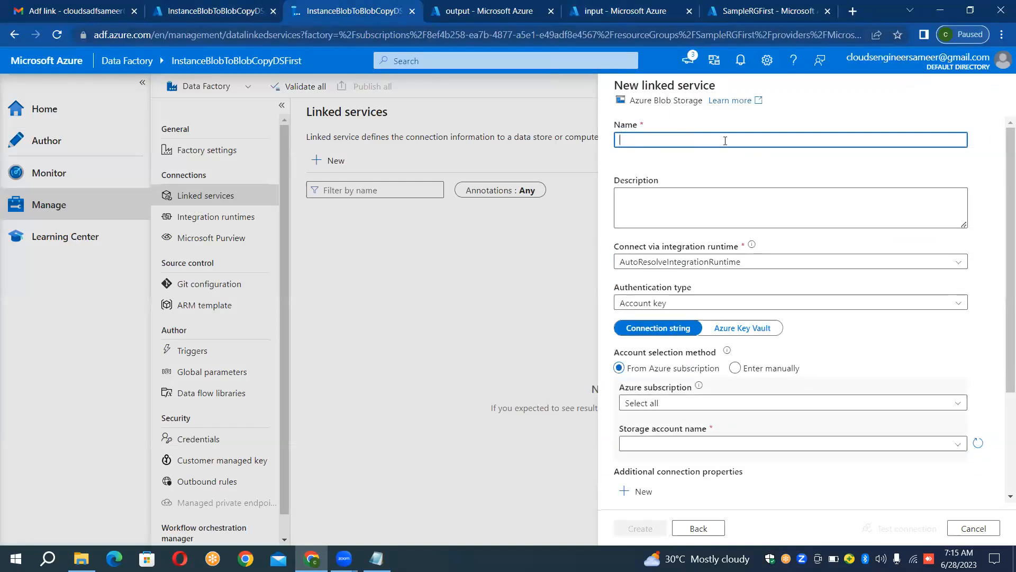
pyautogui.write('LS')
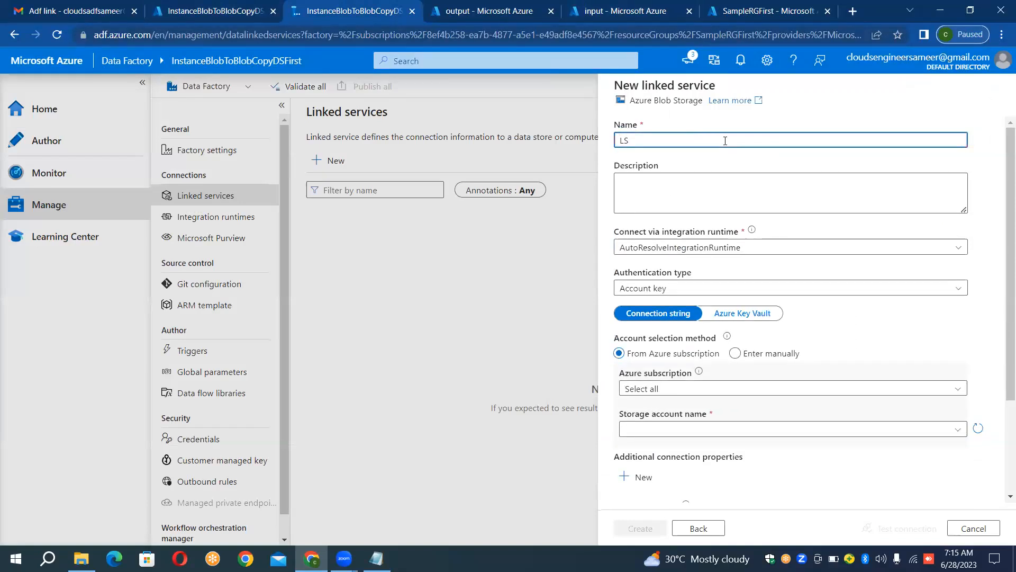
pyautogui.write('_BLOB_SOURCE')
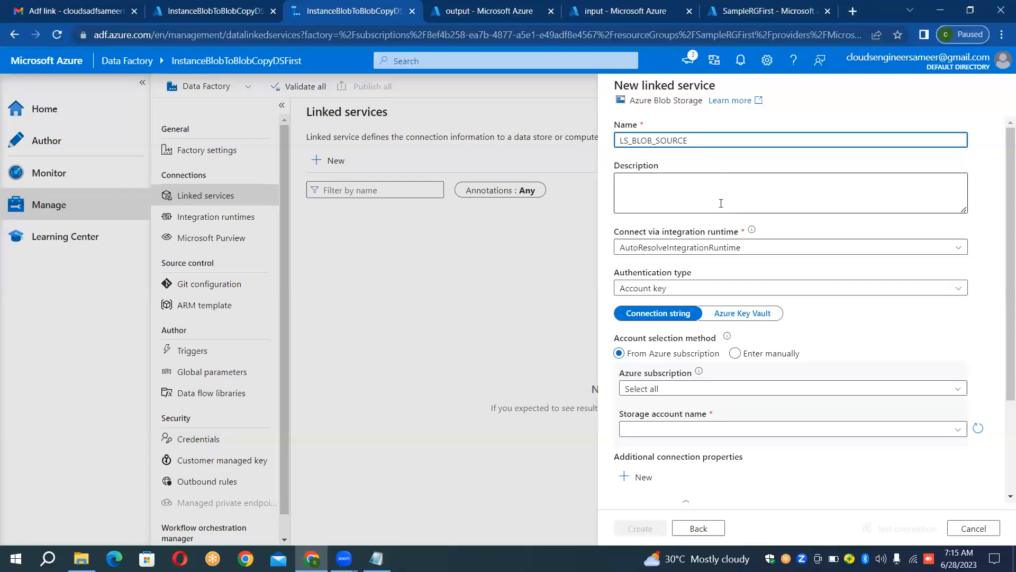
# Step: Select the data factory's subscription and the sourceblobfirstds storage account, test the connection, and create the LS_BLOB_SOURCE linked service
pyautogui.click(690, 392)
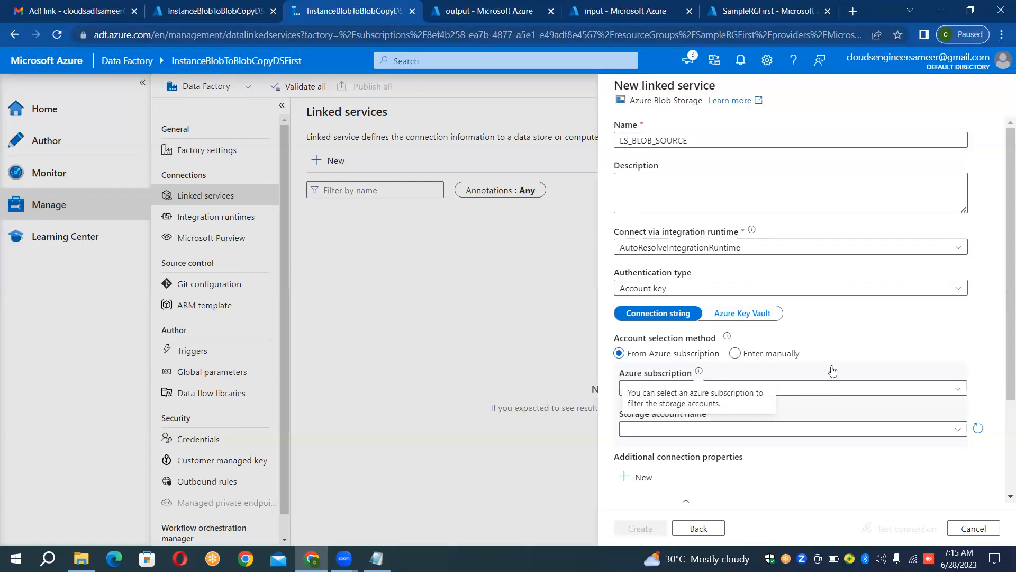
pyautogui.click(836, 385)
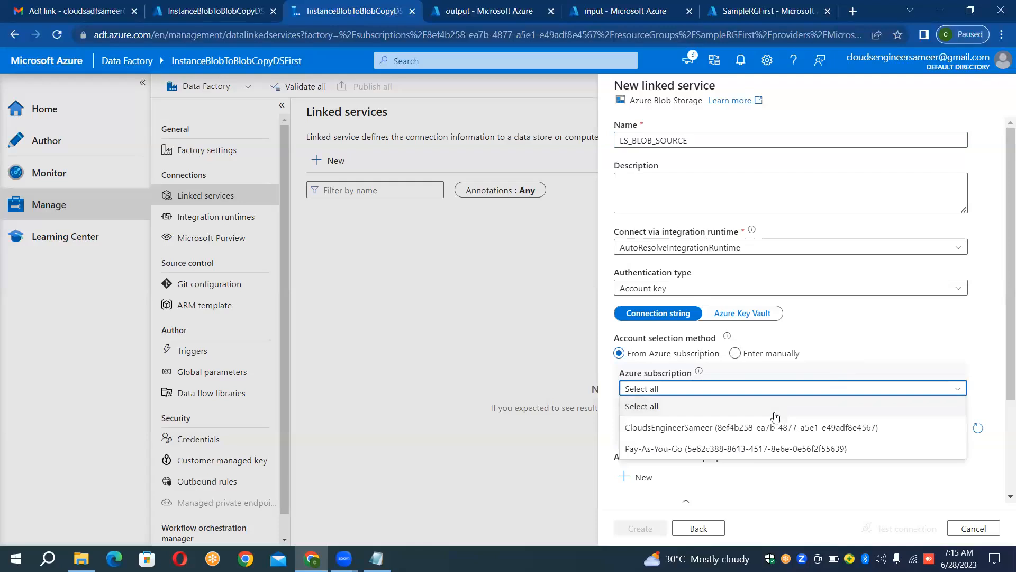
pyautogui.click(764, 431)
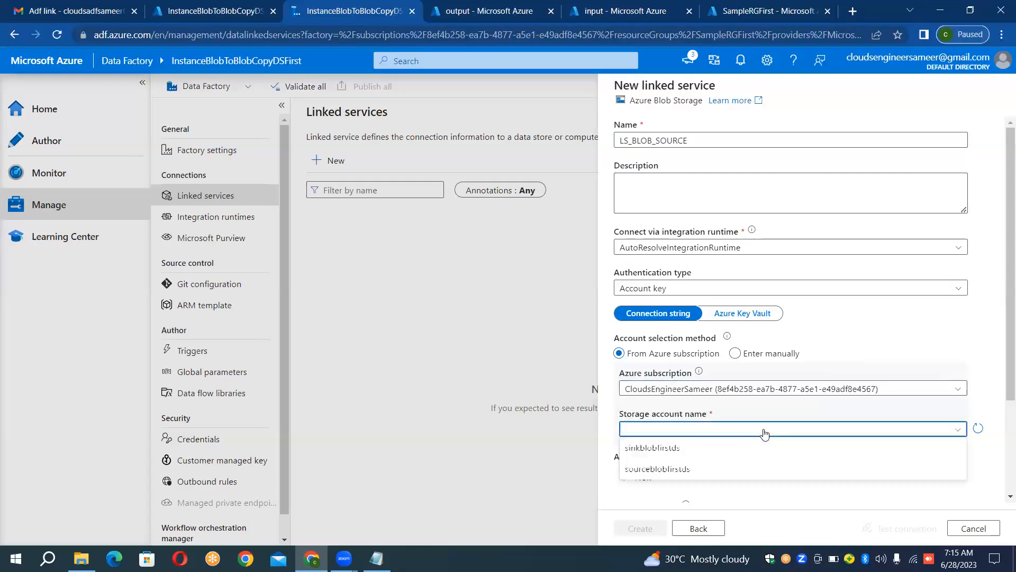
pyautogui.click(700, 470)
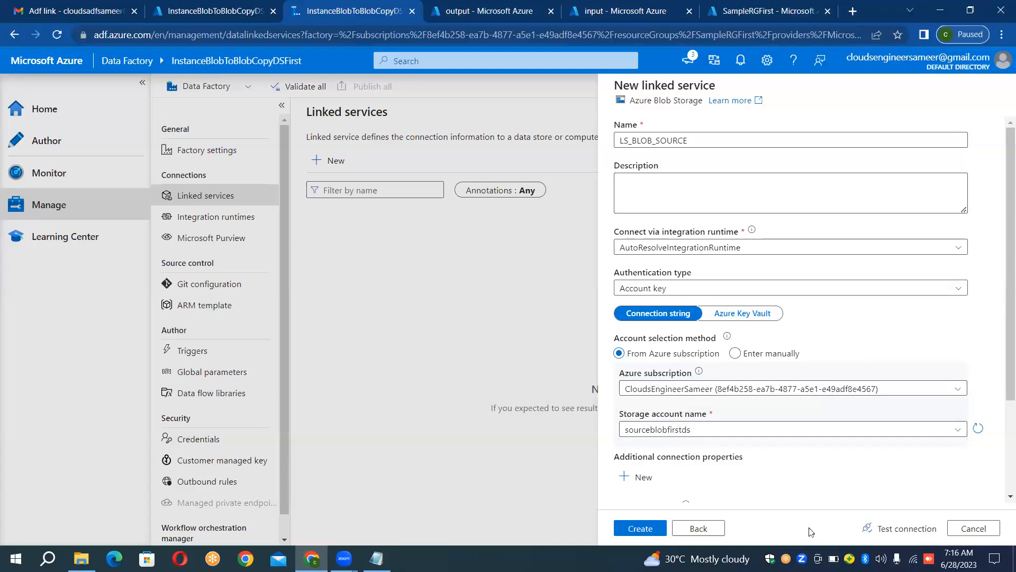
pyautogui.click(907, 529)
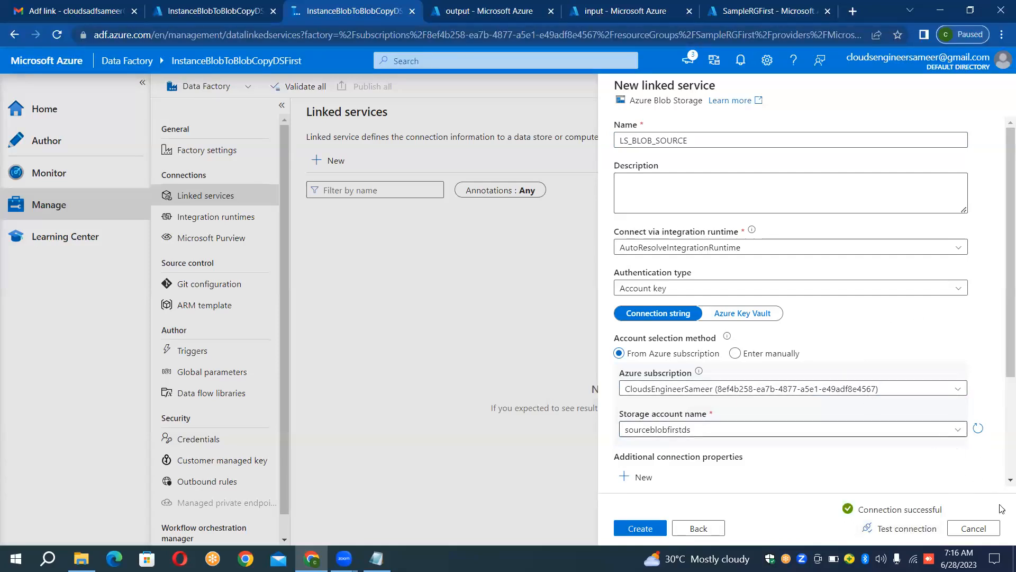
pyautogui.click(641, 528)
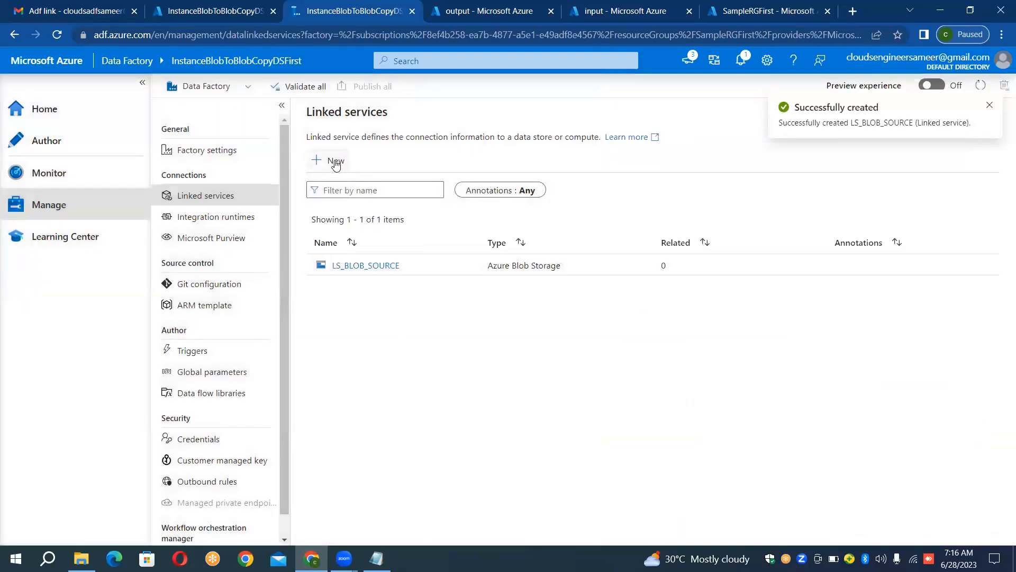
# Step: Start a second linked service for Azure Blob Storage and name it LS_BLOB_SINK
pyautogui.click(335, 162)
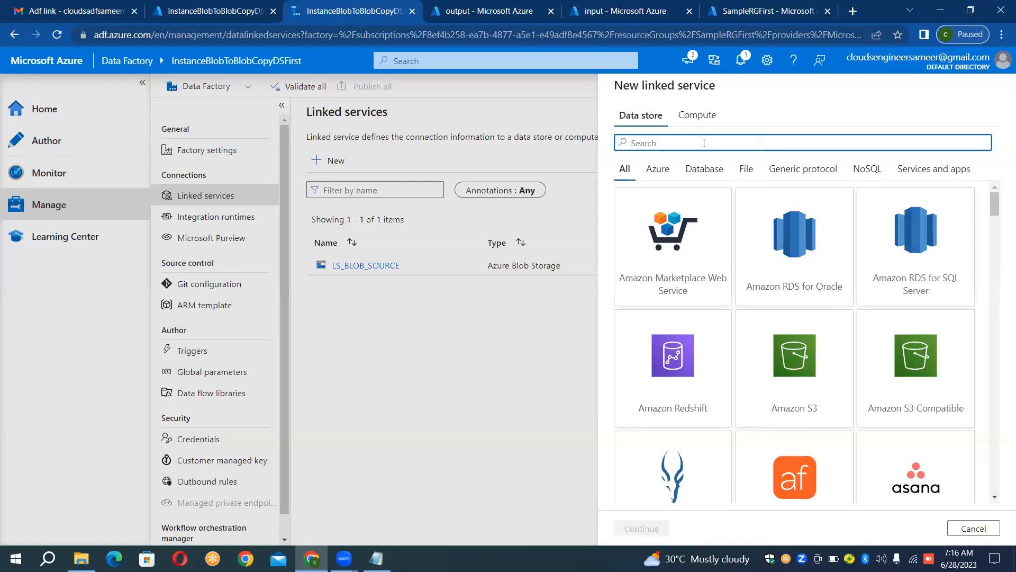
pyautogui.write('blob')
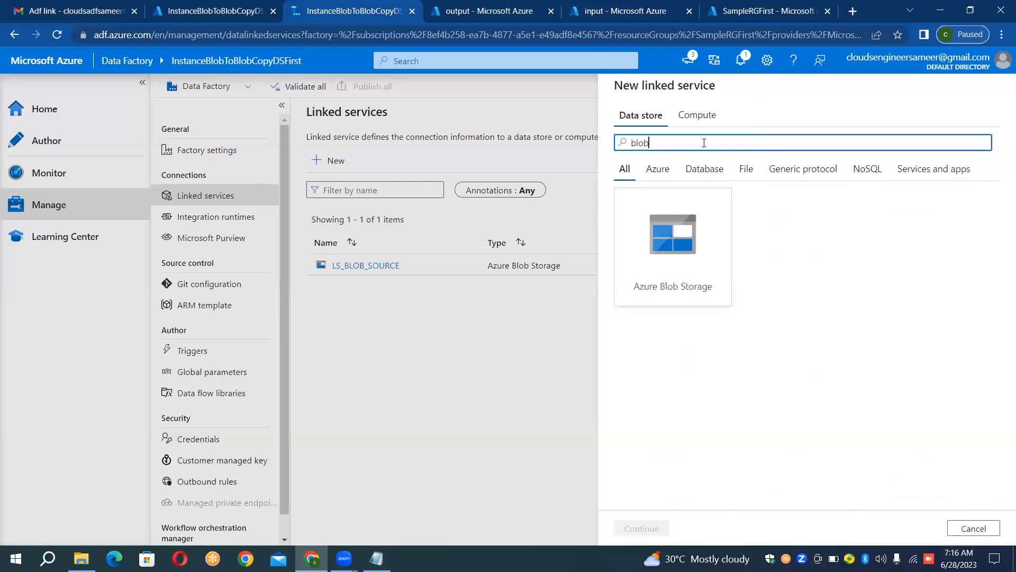
pyautogui.doubleClick(693, 214)
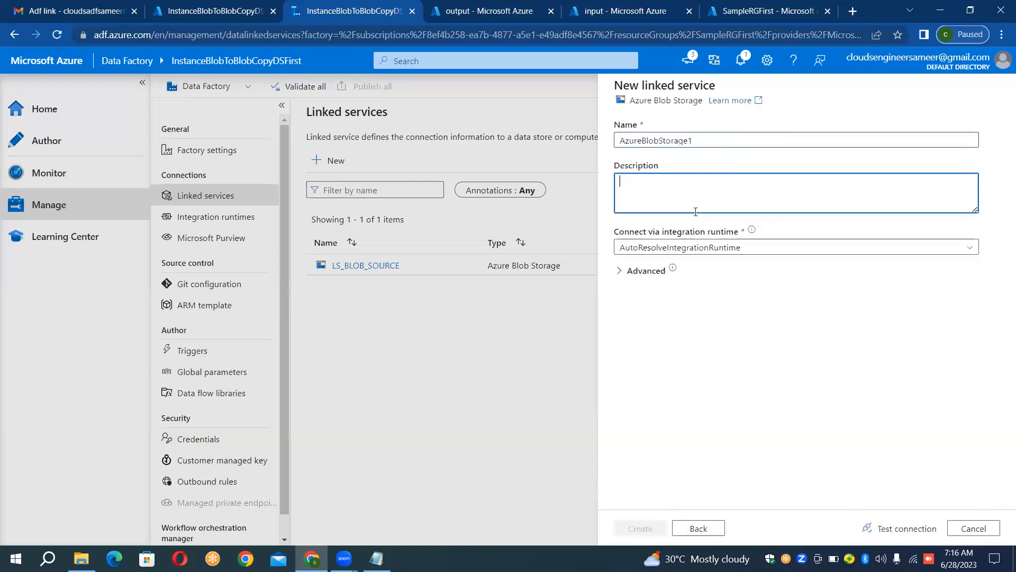
pyautogui.click(768, 141)
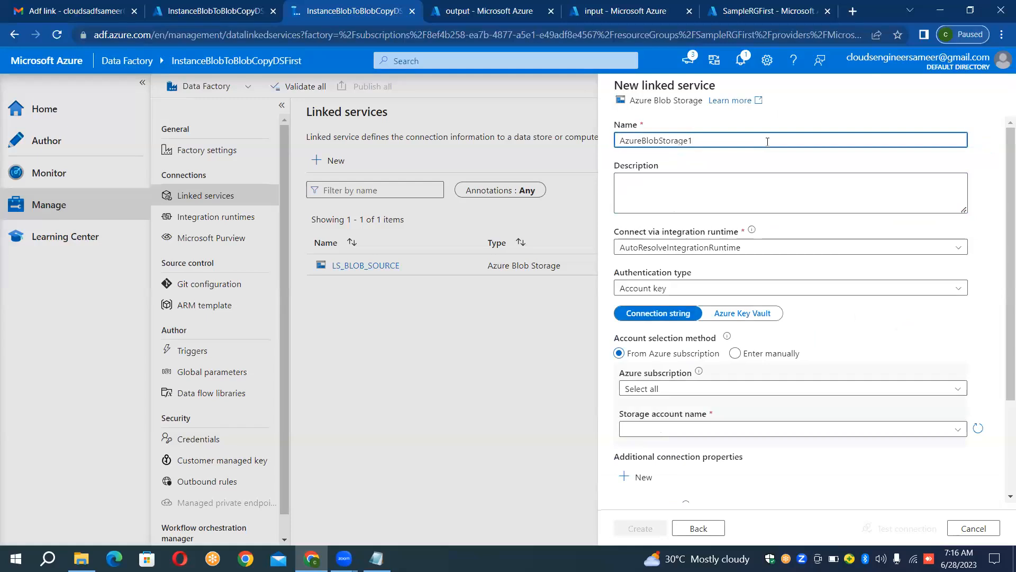
pyautogui.hotkey('ctrl', 'a')
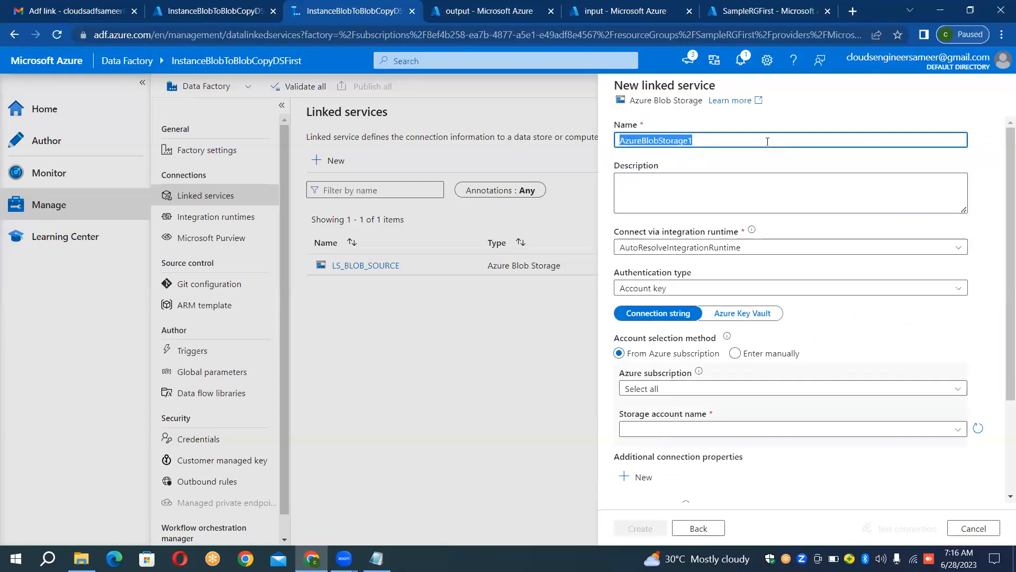
pyautogui.press('BackSpace')
pyautogui.write('LS_BLOB')
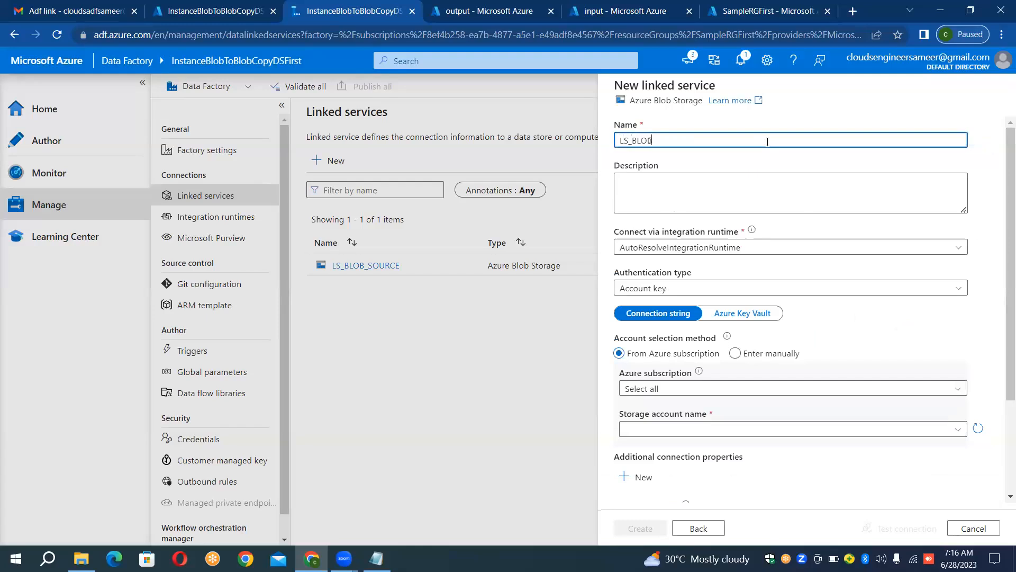
pyautogui.write('_SINK')
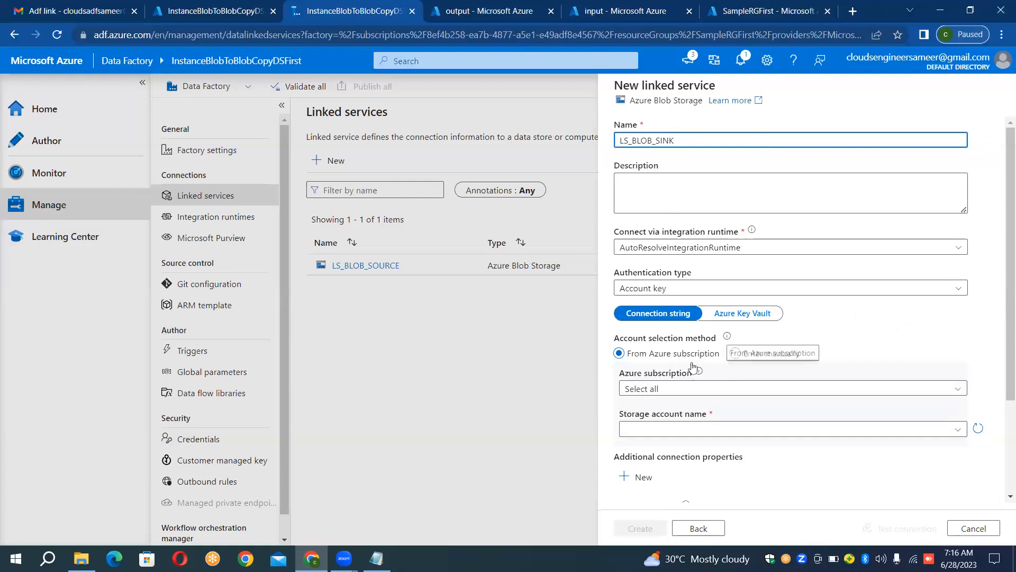
# Step: Select the data factory's subscription and the sinkblobfirstds storage account, test the connection, and create the LS_BLOB_SINK linked service
pyautogui.click(689, 391)
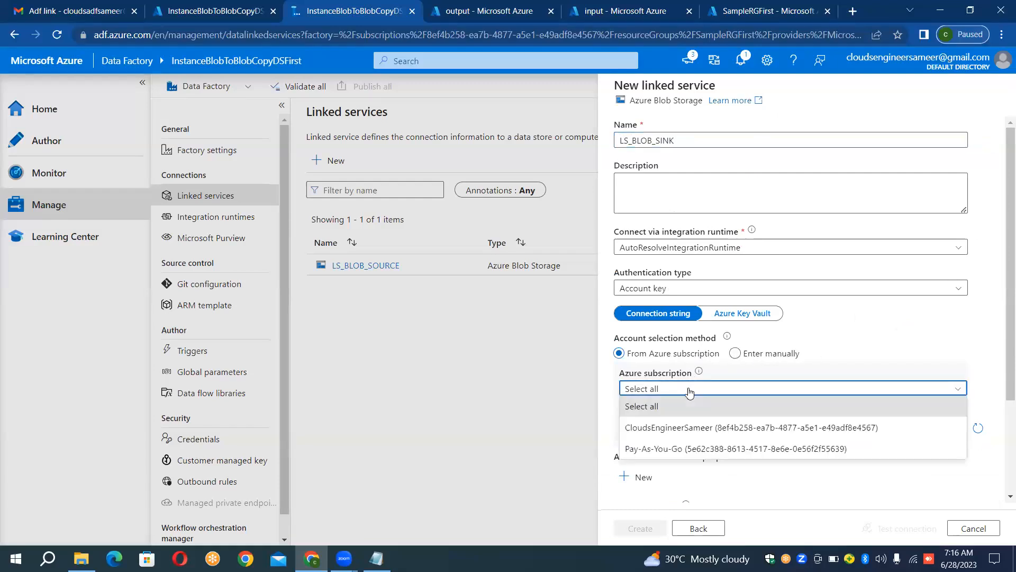
pyautogui.click(679, 428)
pyautogui.click(643, 429)
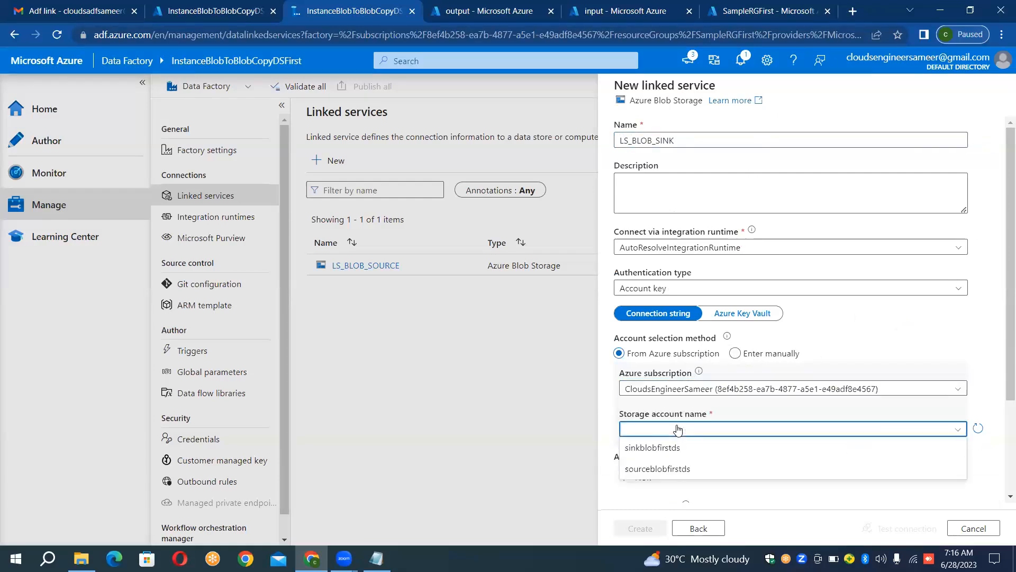
pyautogui.click(659, 448)
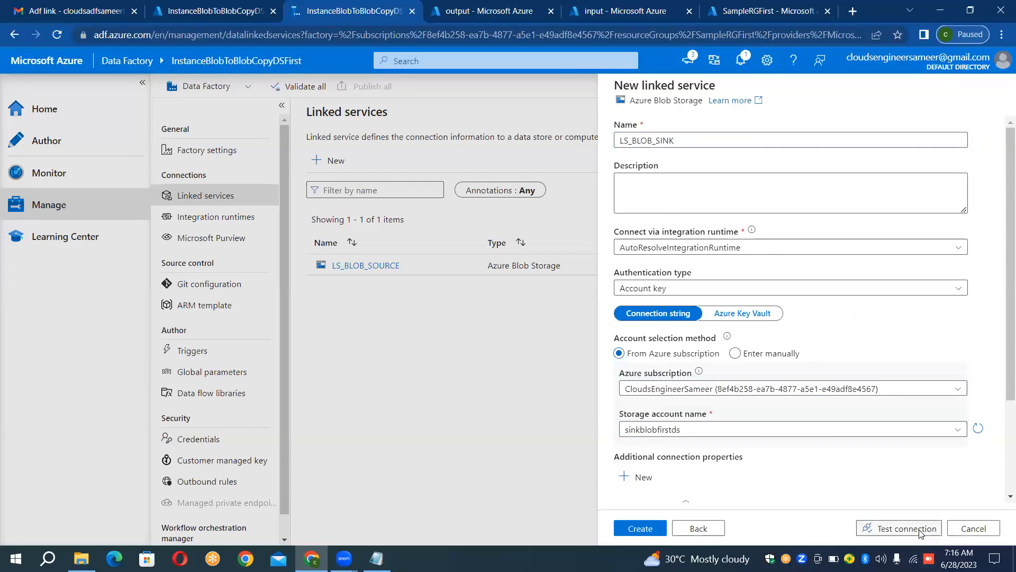
pyautogui.click(919, 530)
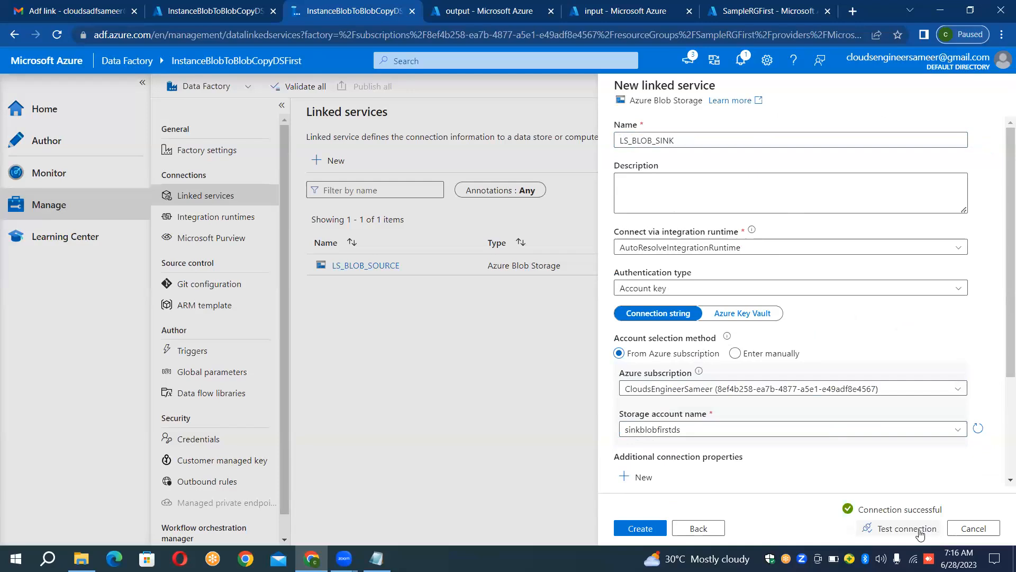
pyautogui.click(634, 139)
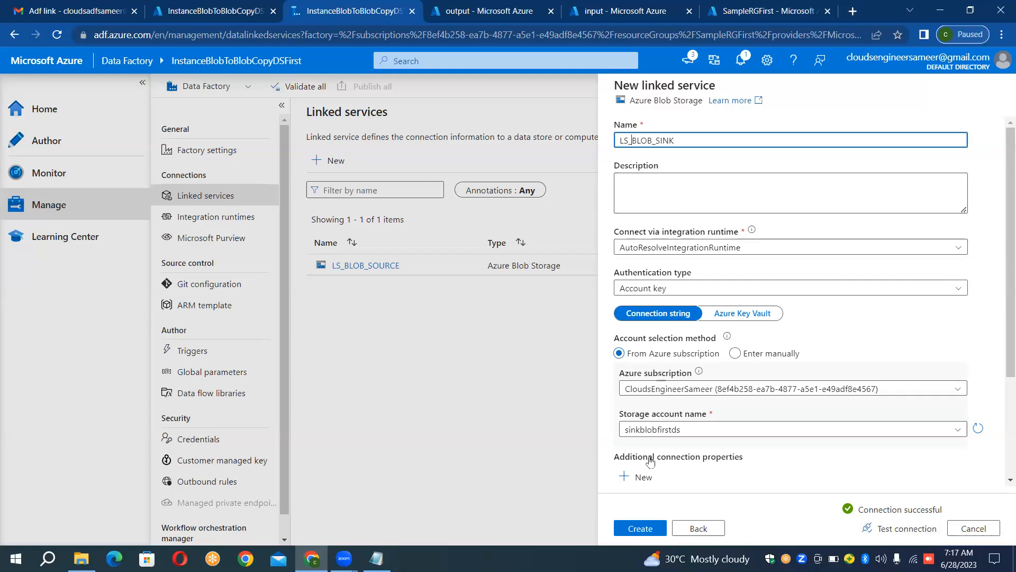
pyautogui.click(634, 529)
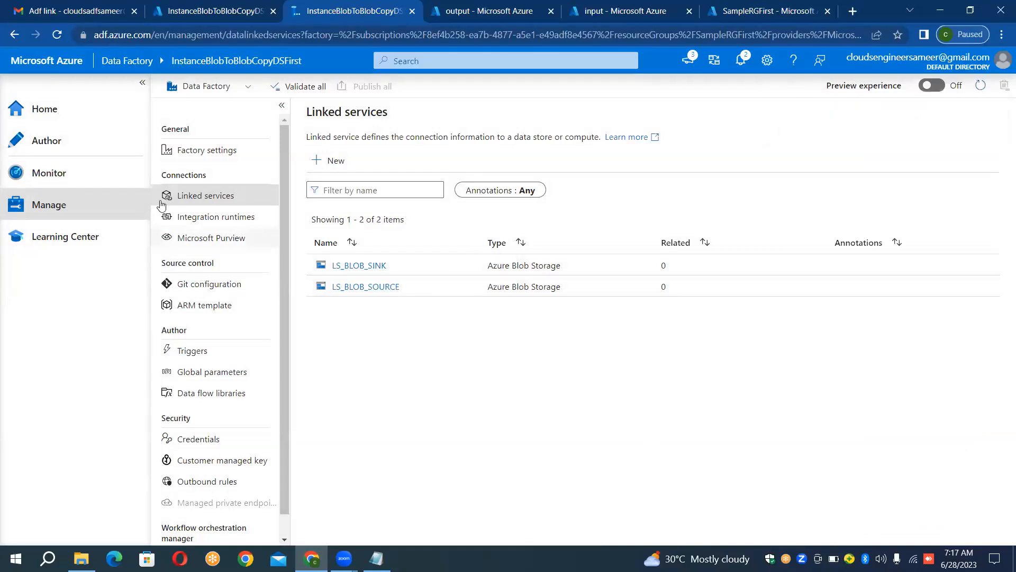
# Step: Create a new pipeline in the data factory's authoring area
pyautogui.click(41, 142)
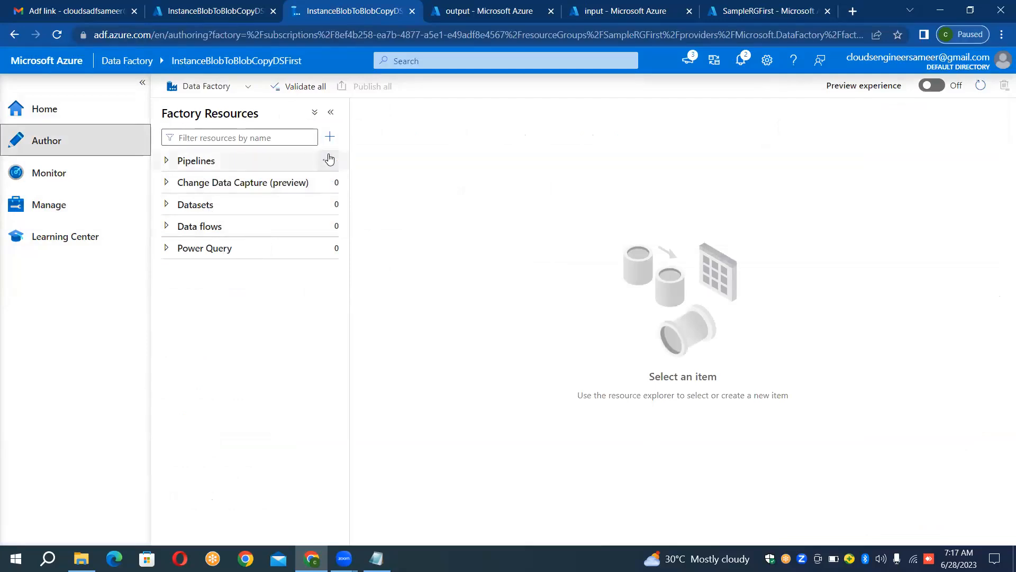
pyautogui.click(328, 159)
pyautogui.click(350, 190)
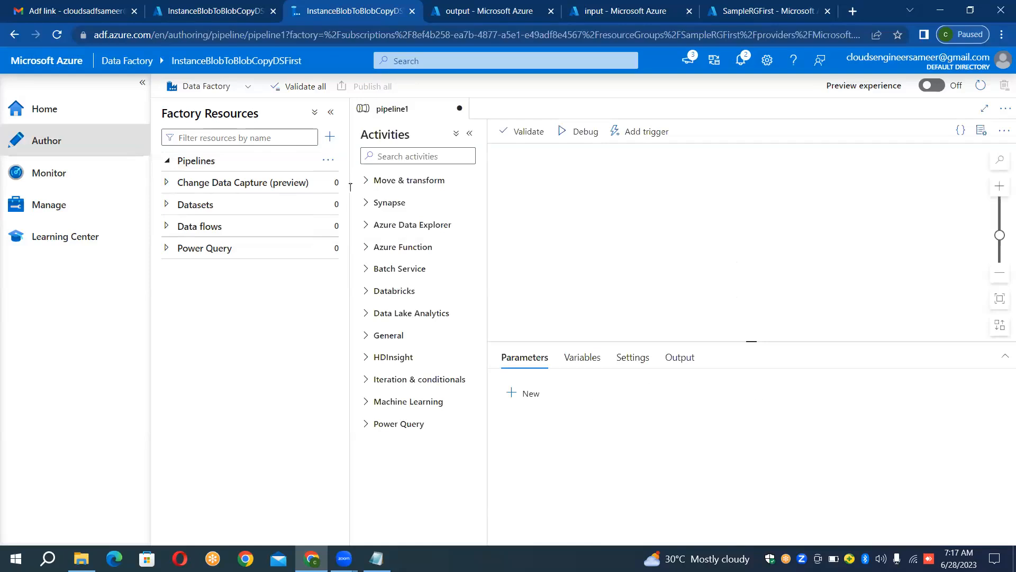
# Step: Name the new pipeline PL_BLOB_To_COPY_BLOB and close its properties
pyautogui.click(871, 227)
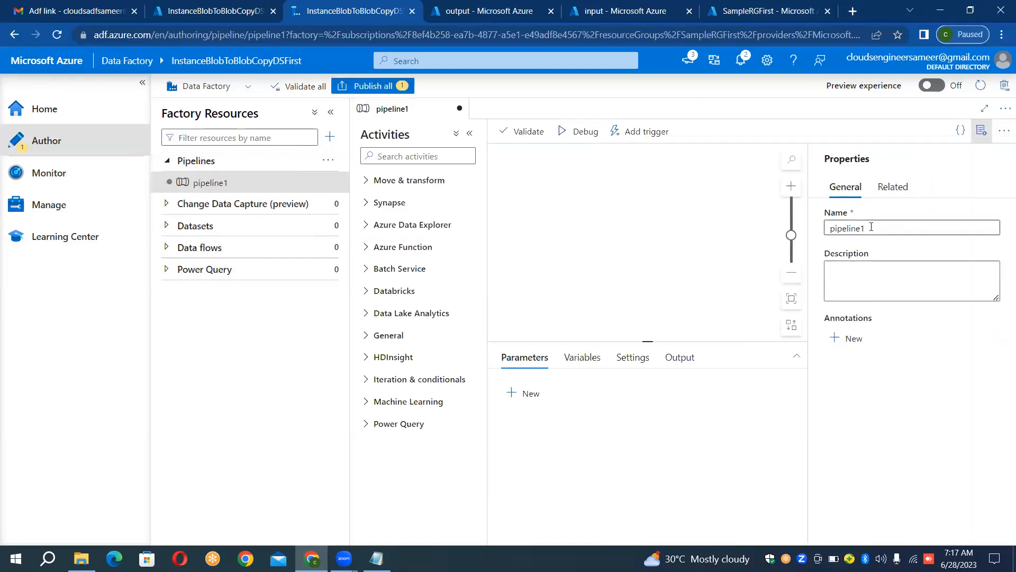
pyautogui.hotkey('ctrl', 'a')
pyautogui.press('BackSpace')
pyautogui.write('PL')
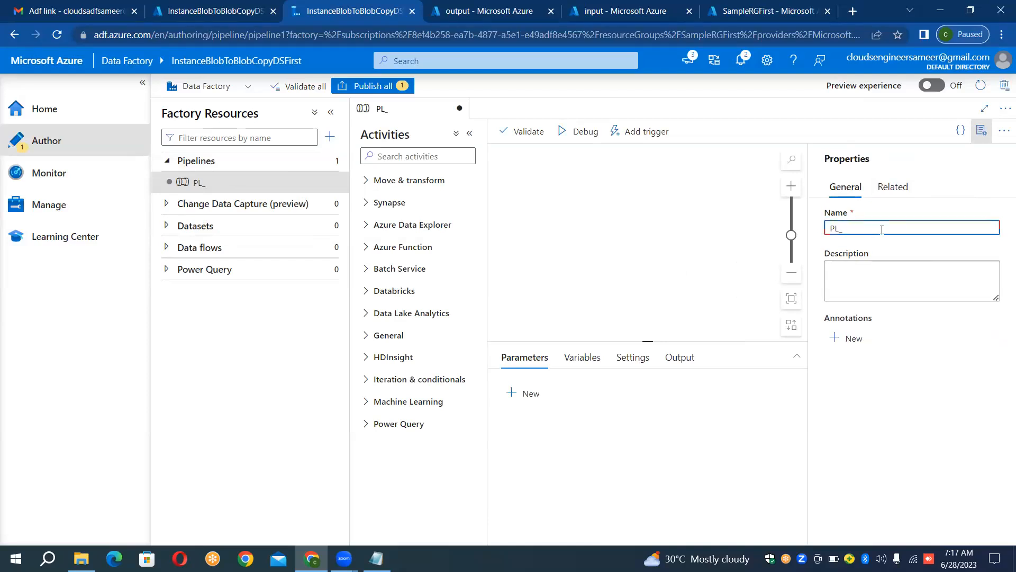
pyautogui.write('_BLOB_To_COPY')
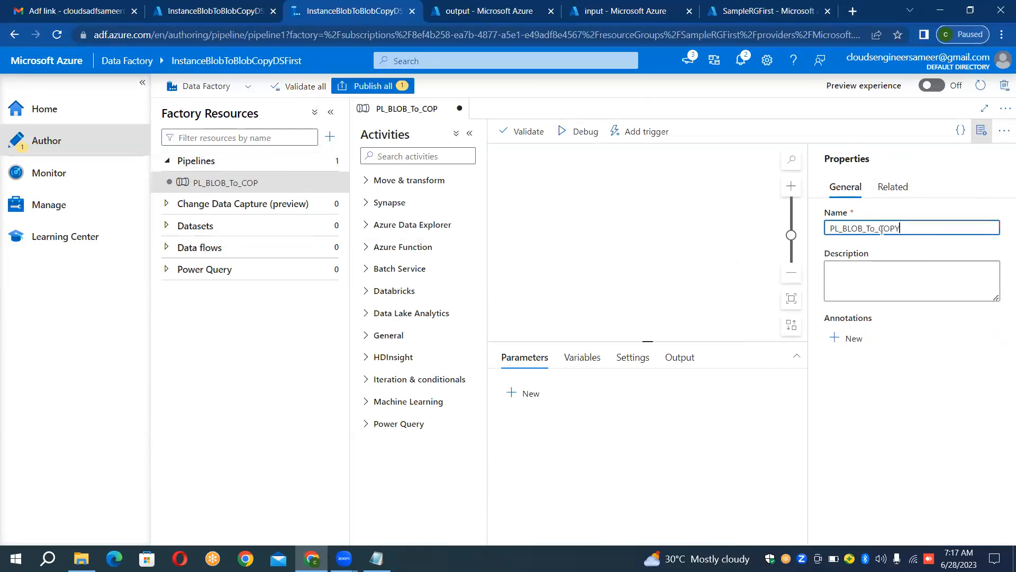
pyautogui.write('_BLOB')
pyautogui.click(983, 133)
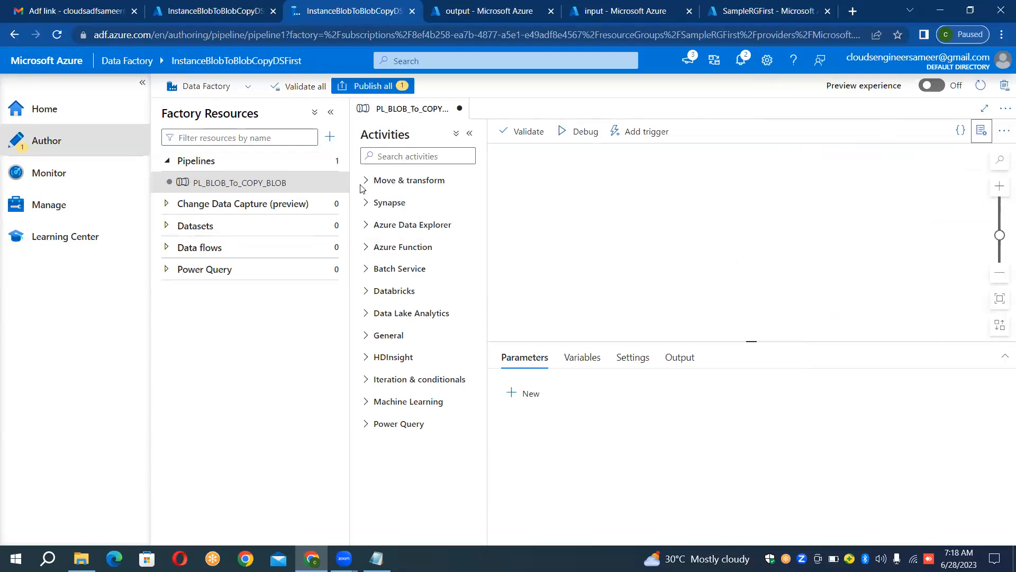
# Step: Review the source account's input container, the sink account's output container and the SampleRGFirst resource group
pyautogui.click(621, 7)
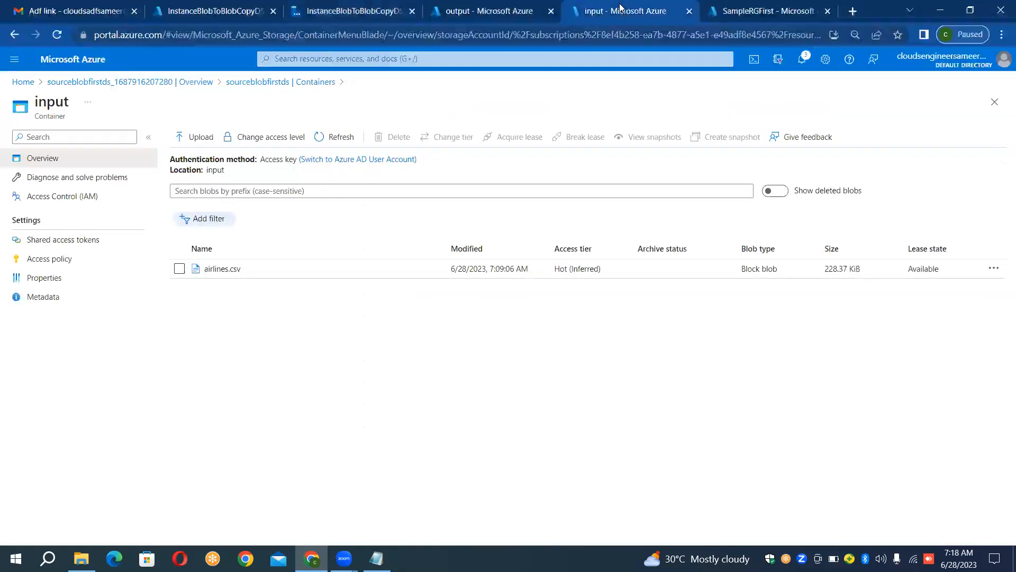
pyautogui.click(517, 7)
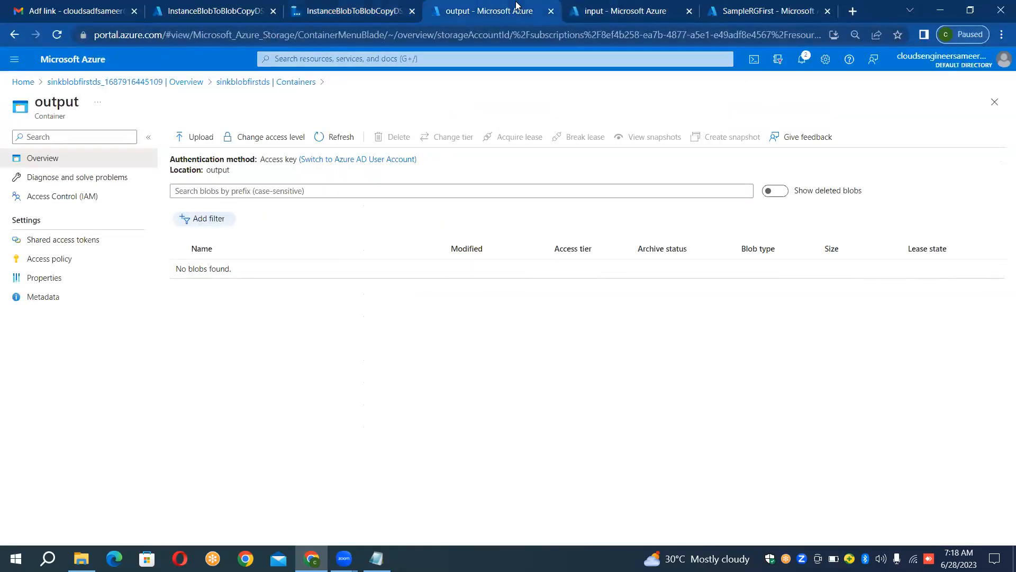
pyautogui.click(625, 6)
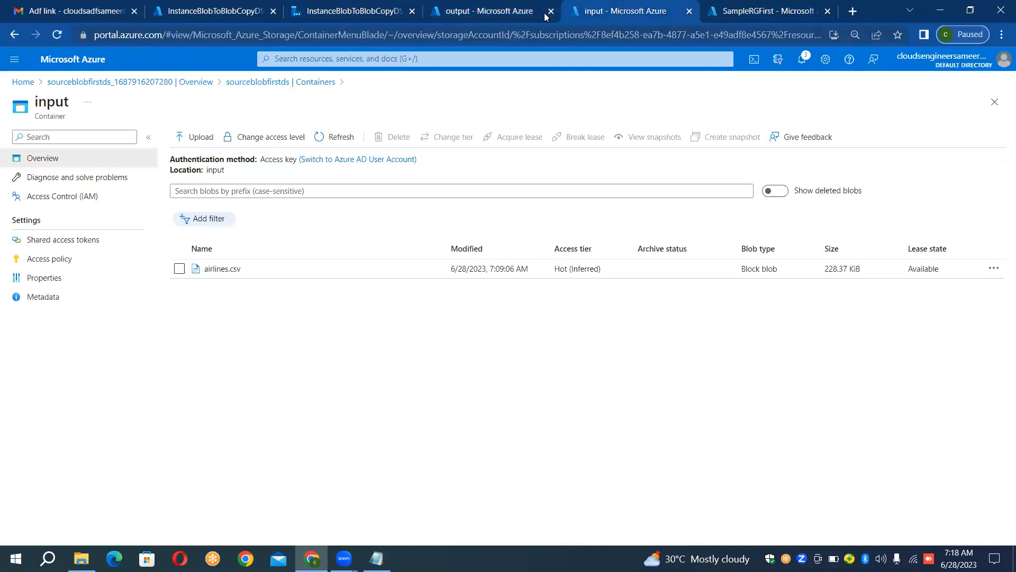
pyautogui.click(518, 16)
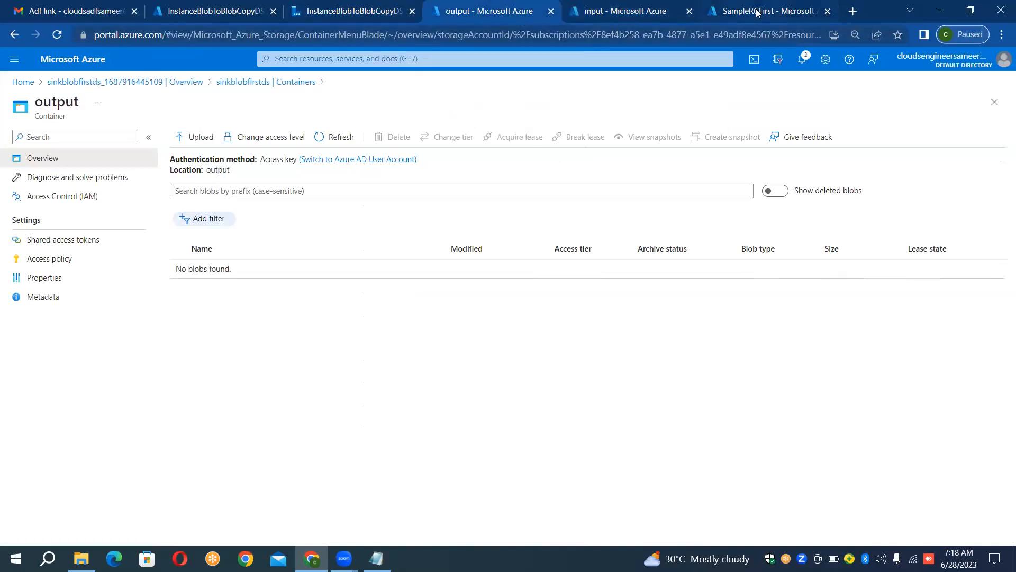
pyautogui.click(757, 12)
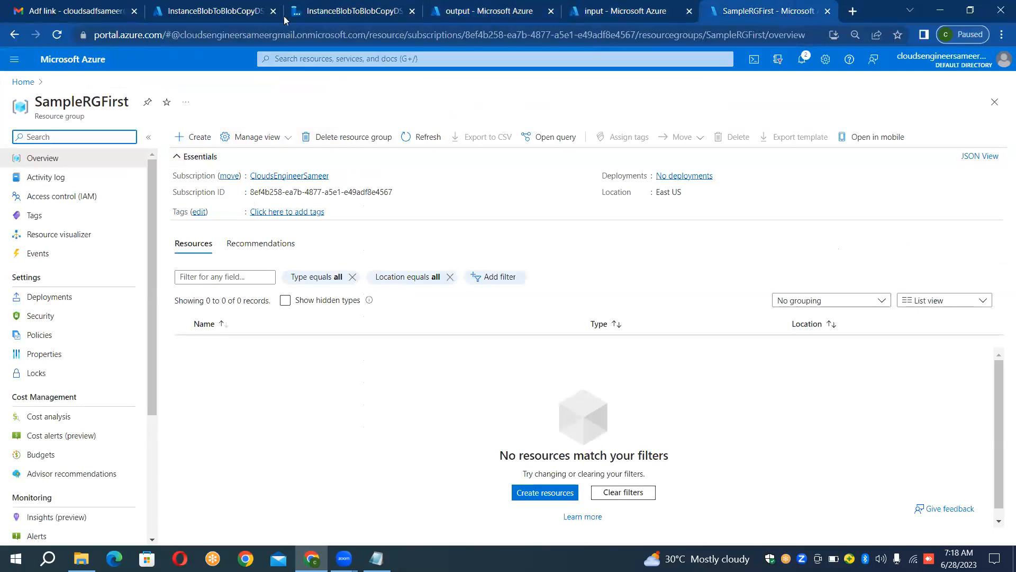
# Step: Return to the Data Factory pipeline and add a Copy data activity to its canvas
pyautogui.click(321, 10)
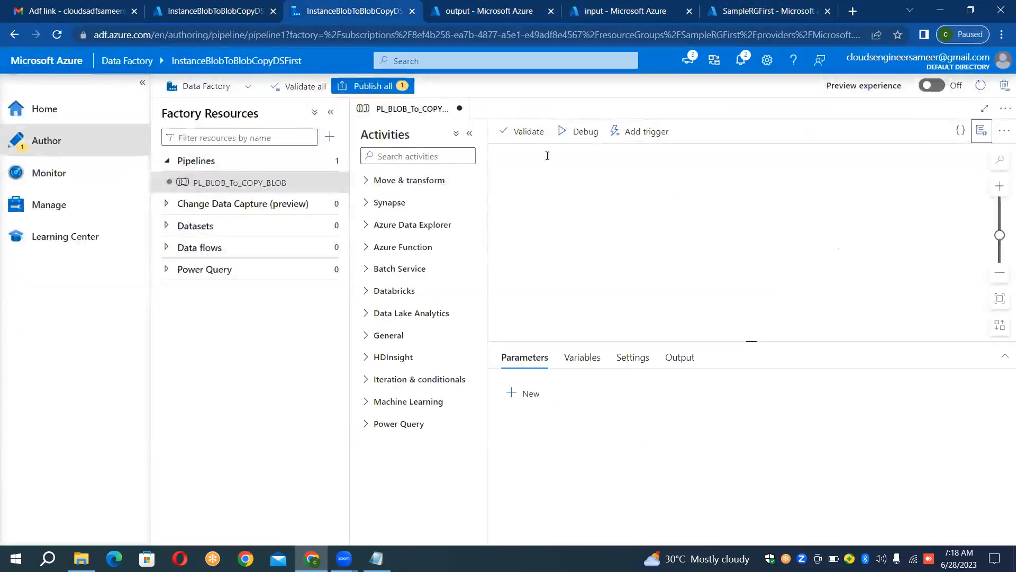
pyautogui.click(364, 181)
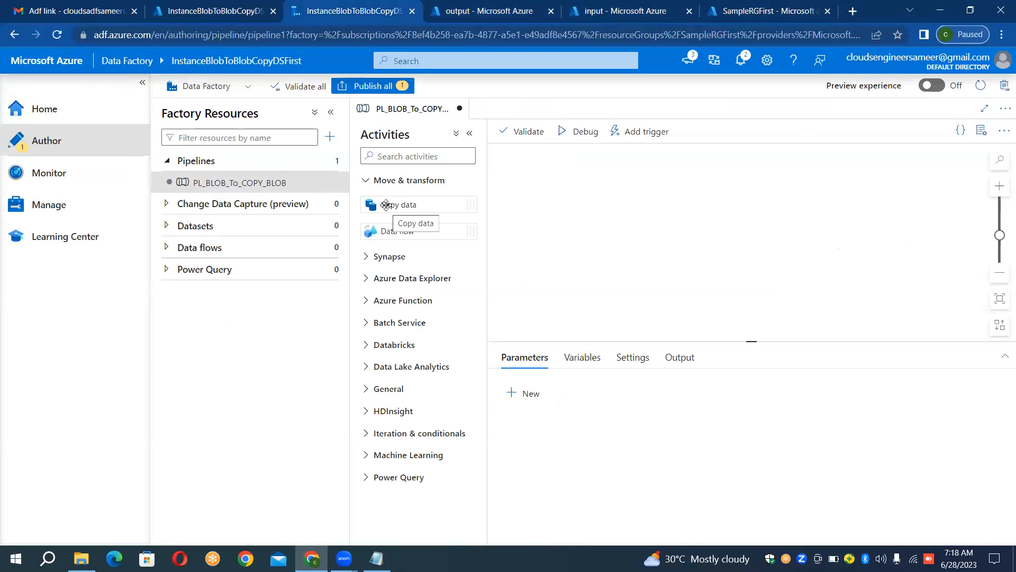
pyautogui.moveTo(386, 205); pyautogui.dragTo(670, 196)
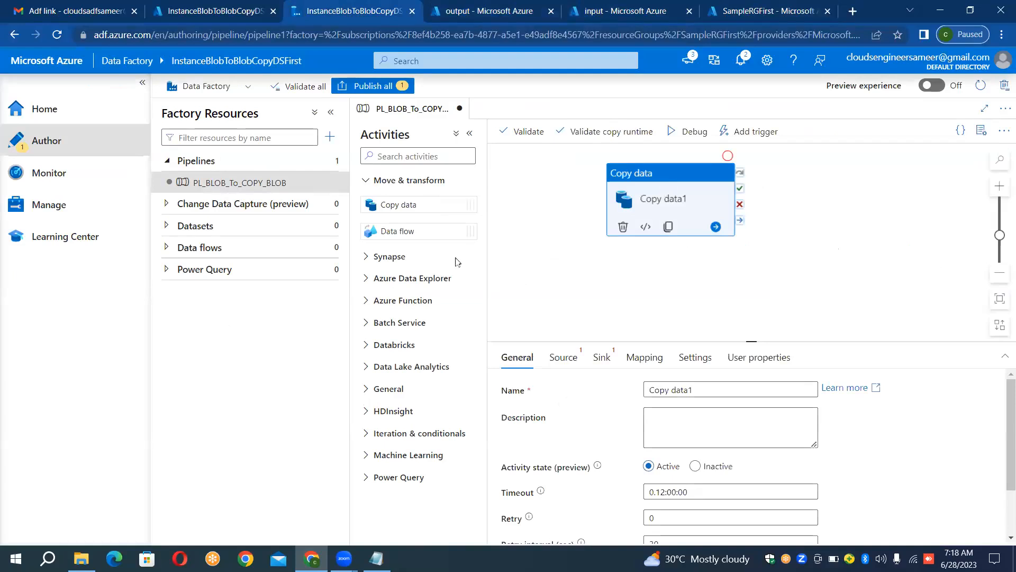
# Step: Examine the activities offered under Batch Service, Databricks, Data Lake Analytics, General and HDInsight
pyautogui.click(367, 324)
pyautogui.click(368, 324)
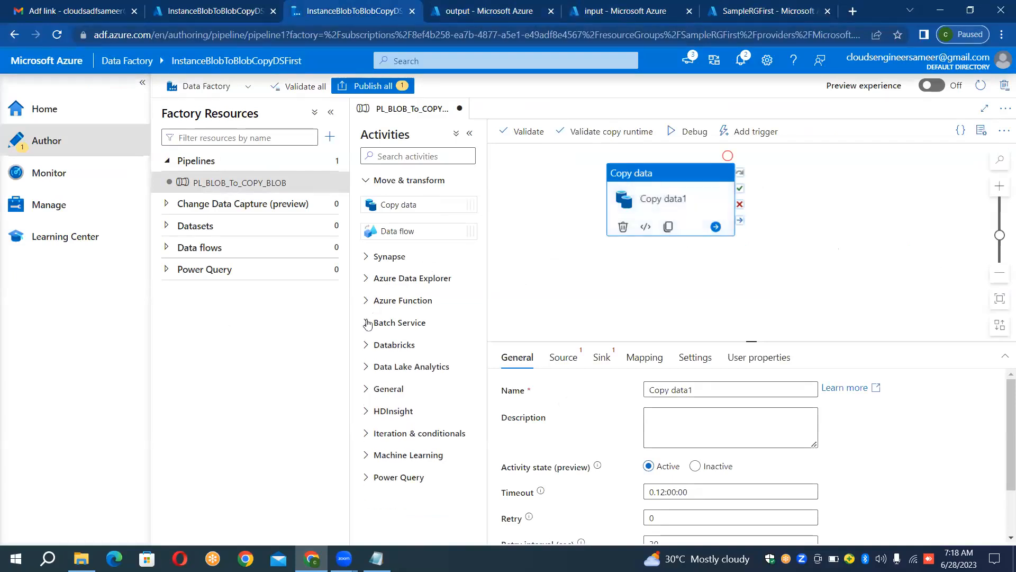
pyautogui.click(366, 345)
pyautogui.click(367, 346)
pyautogui.click(367, 369)
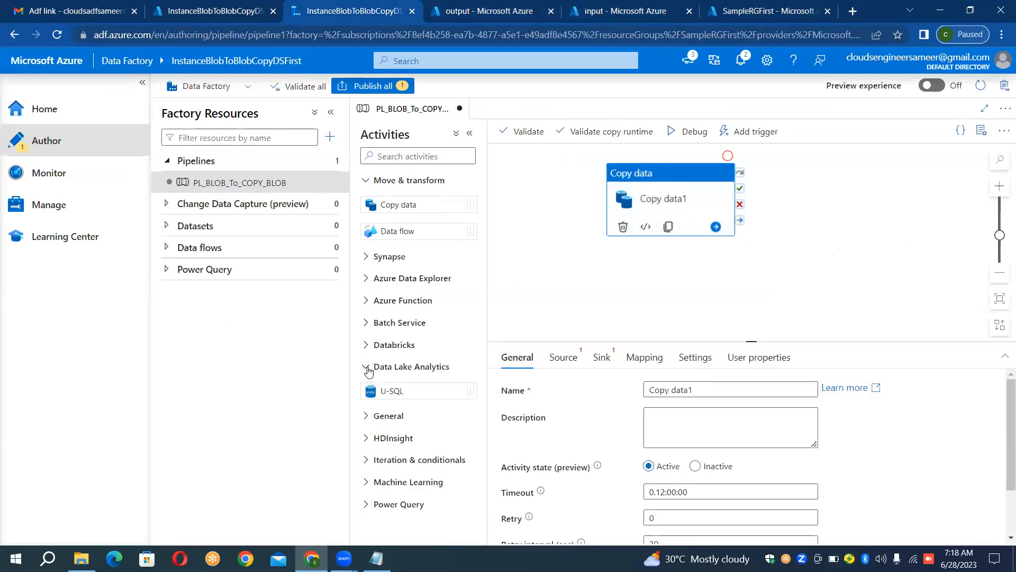
pyautogui.click(368, 369)
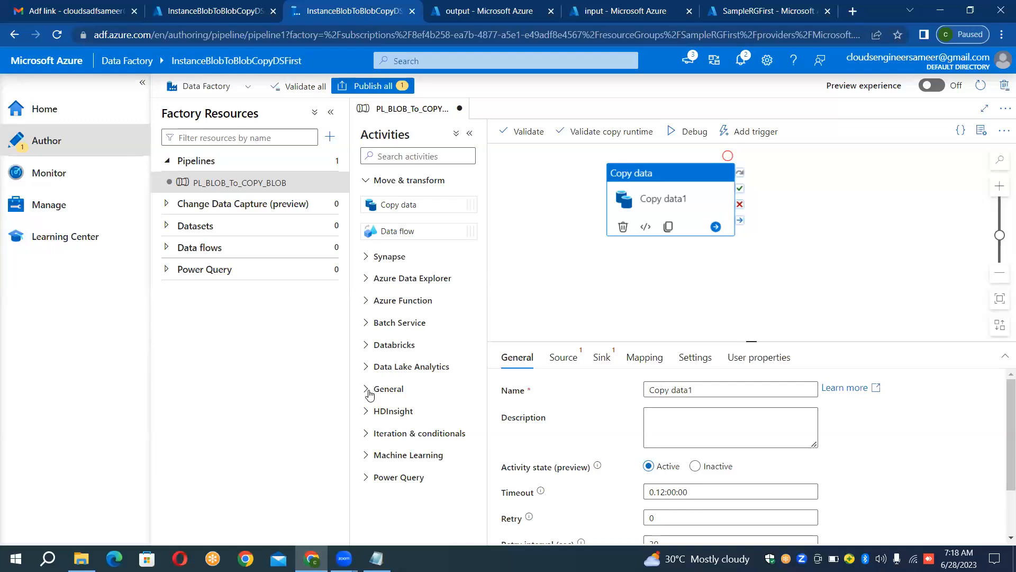
pyautogui.click(367, 389)
pyautogui.click(368, 391)
pyautogui.click(368, 391)
pyautogui.click(368, 391)
pyautogui.click(368, 413)
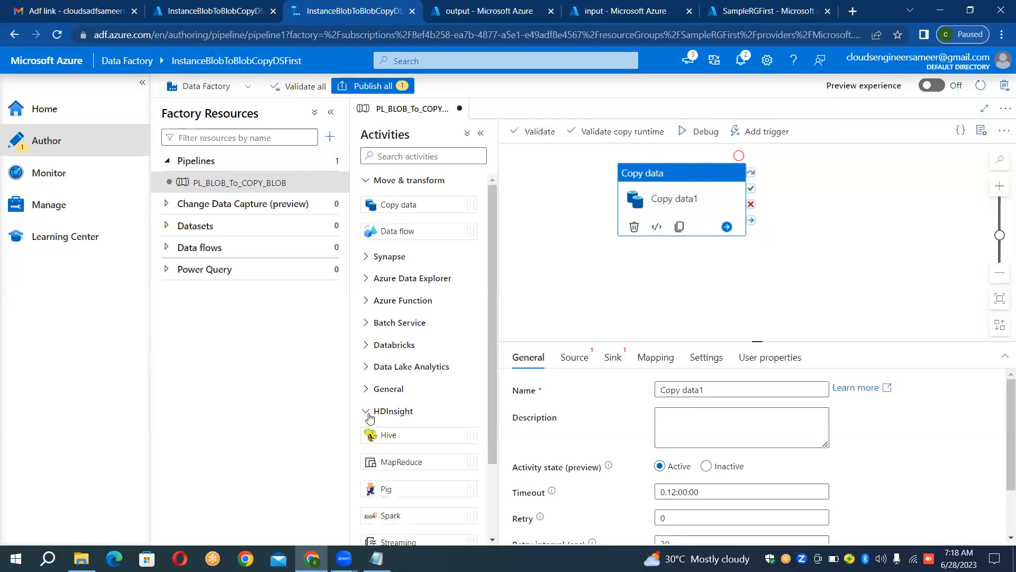
pyautogui.click(369, 417)
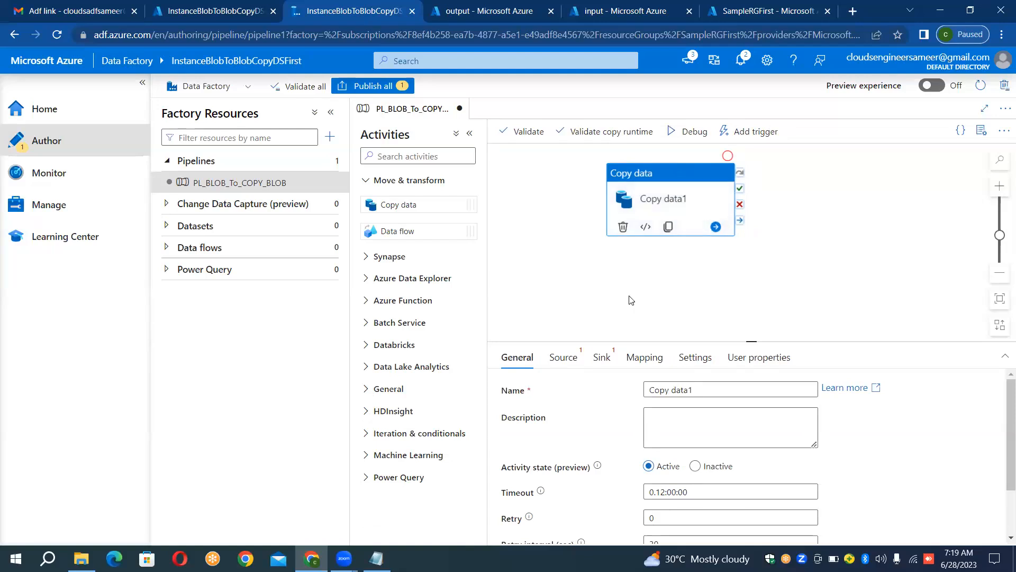
# Step: Check which existing datasets the Copy data activity offers for its source and its sink
pyautogui.click(577, 357)
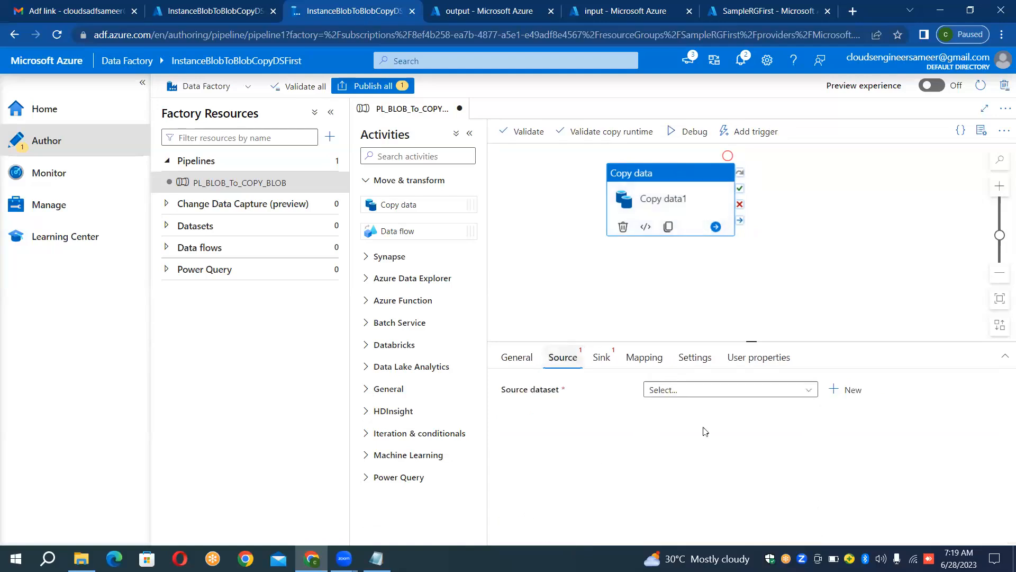
pyautogui.click(692, 398)
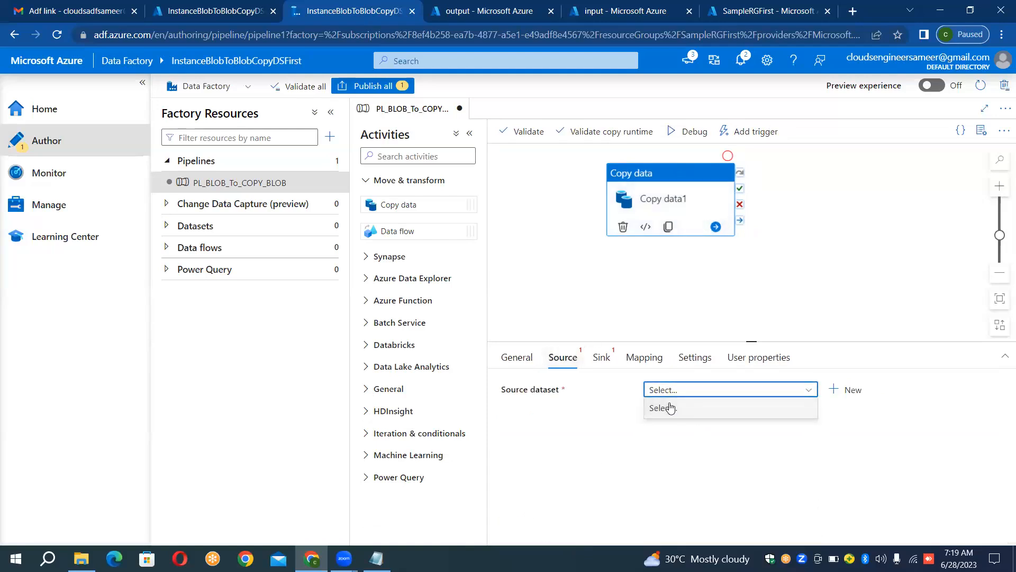
pyautogui.click(673, 396)
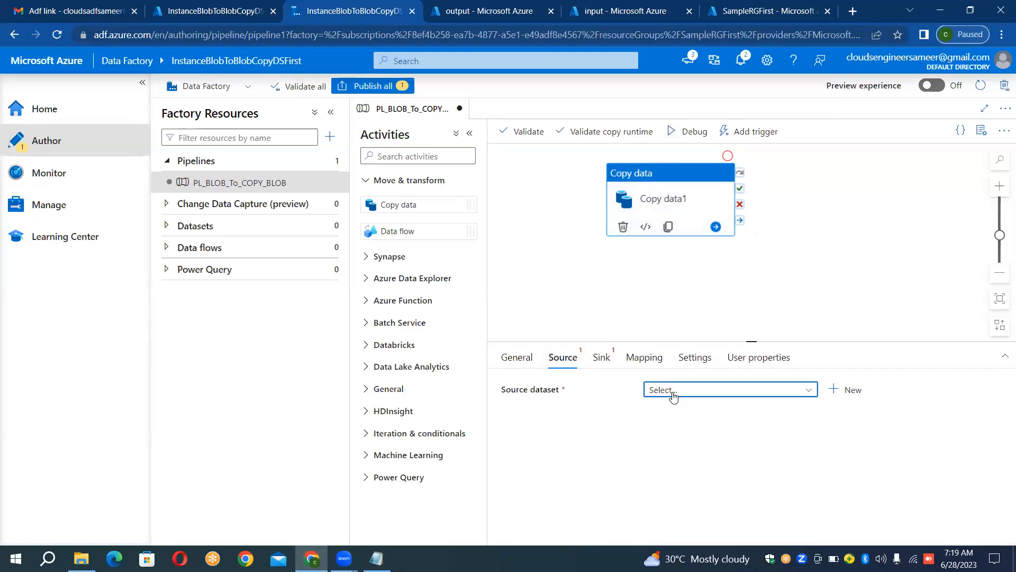
pyautogui.doubleClick(673, 396)
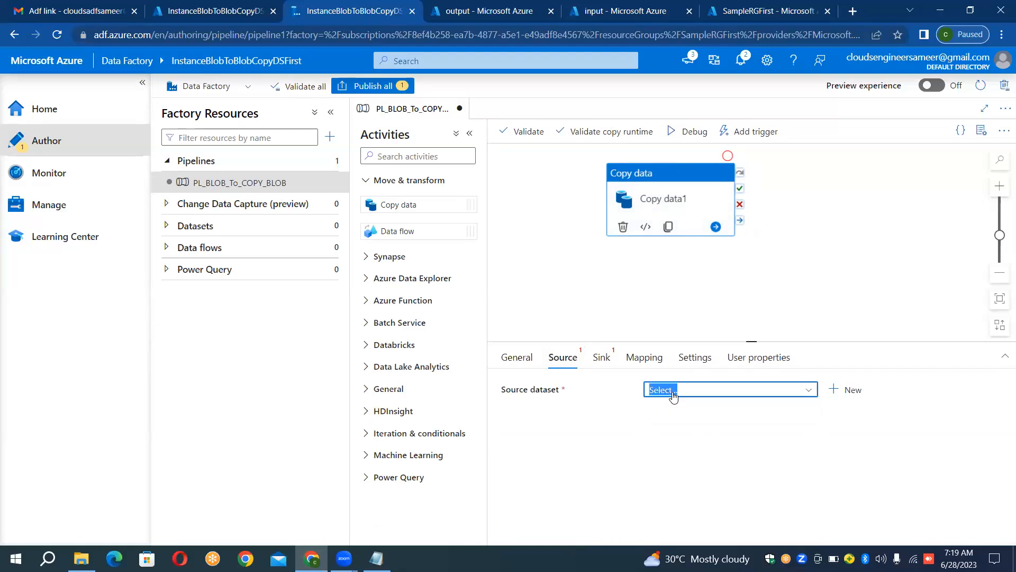
pyautogui.click(600, 357)
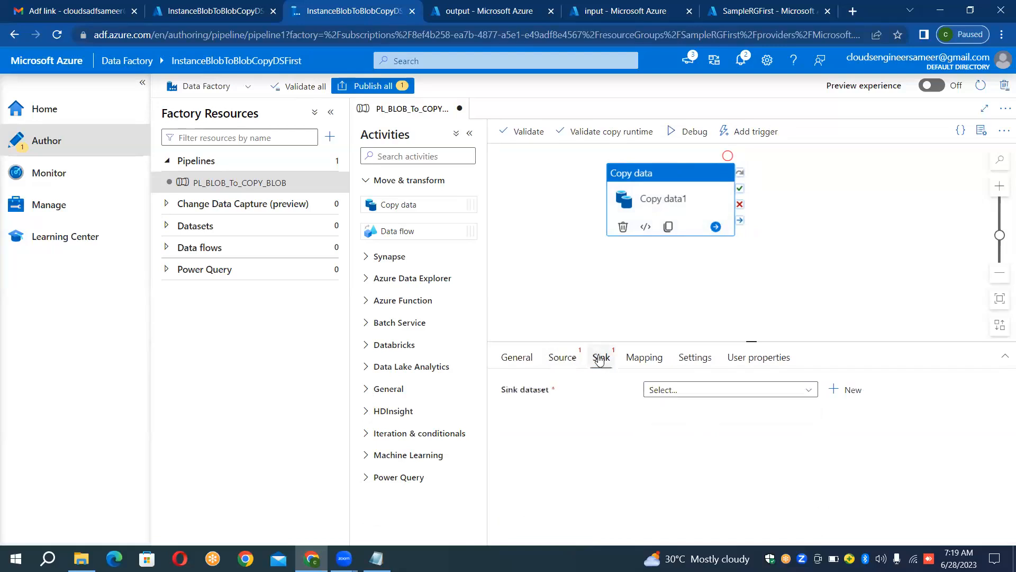
pyautogui.click(740, 396)
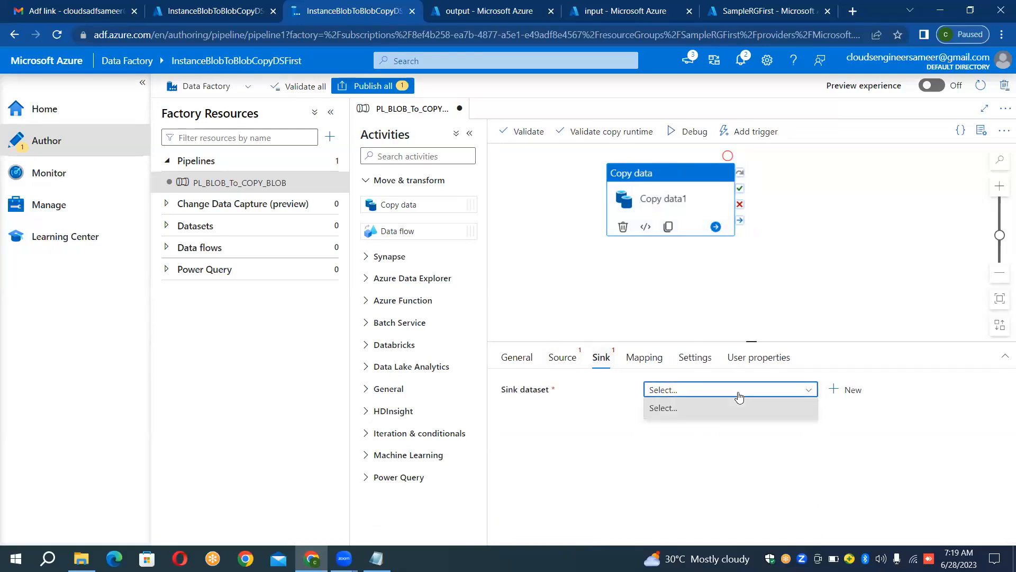
pyautogui.click(563, 286)
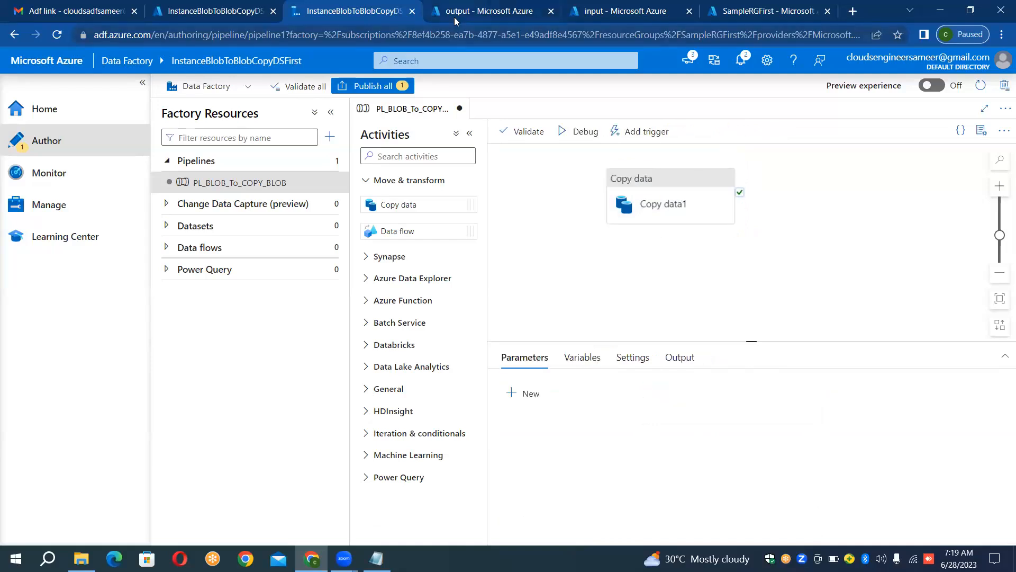
# Step: Compare the contents of the output and input containers again and look at the SampleRGFirst resource group
pyautogui.click(455, 16)
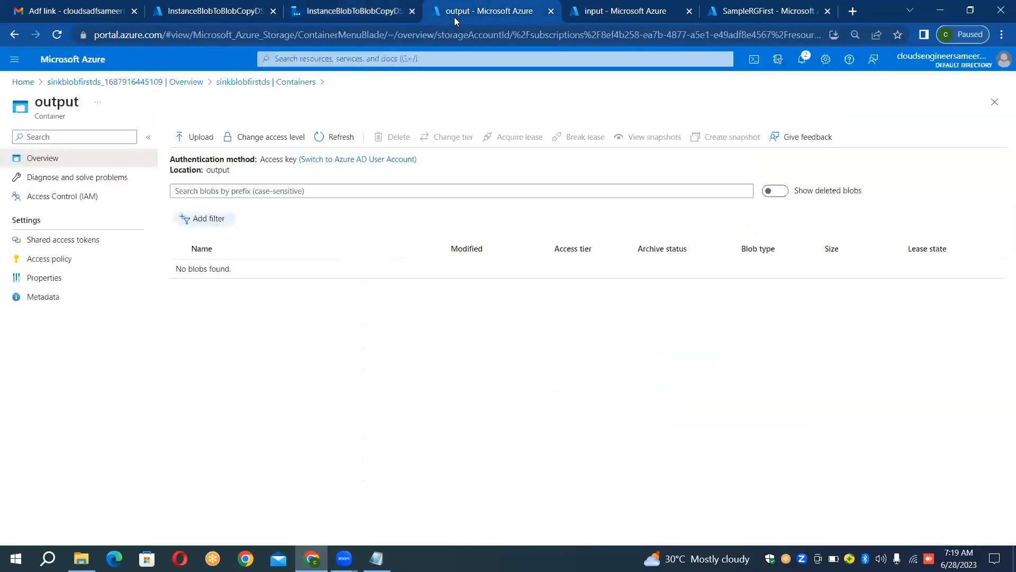
pyautogui.click(389, 16)
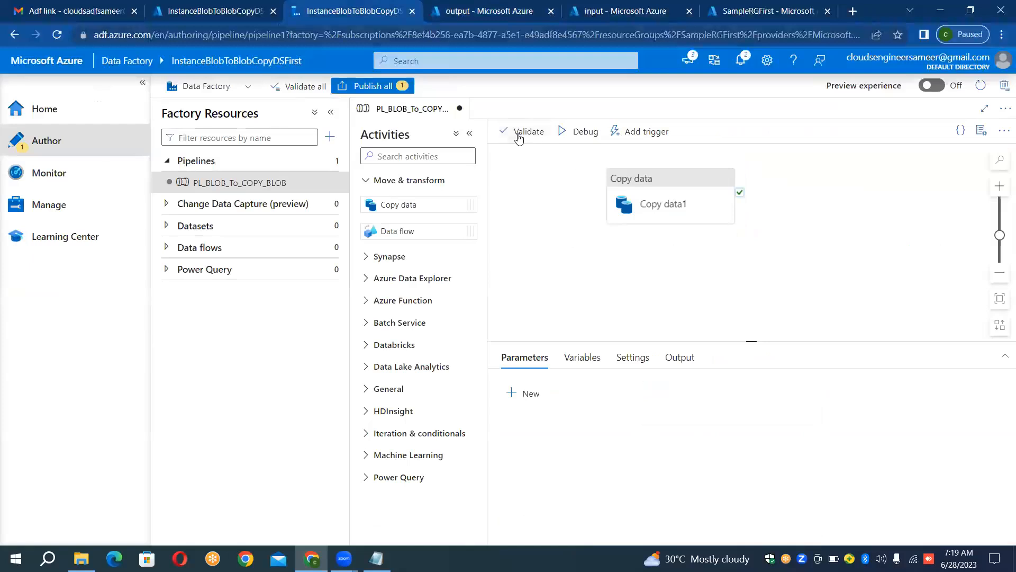
pyautogui.click(640, 13)
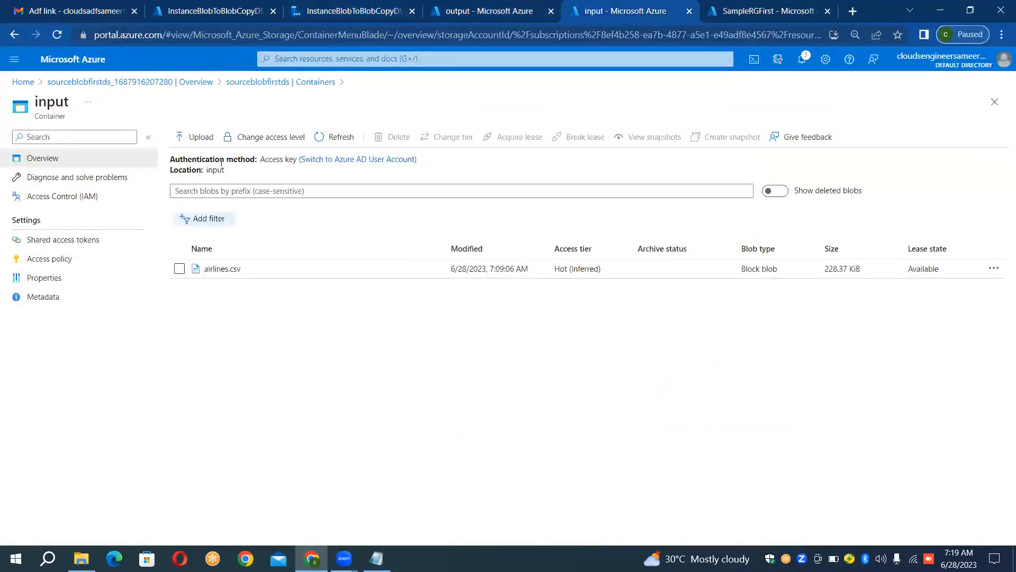
pyautogui.moveTo(215, 155); pyautogui.dragTo(212, 138)
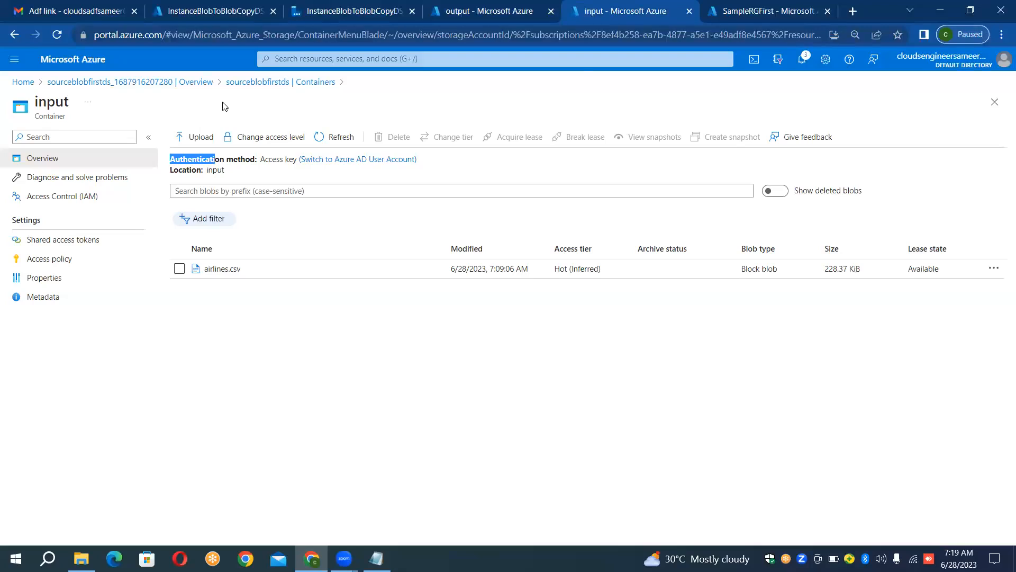
pyautogui.click(501, 8)
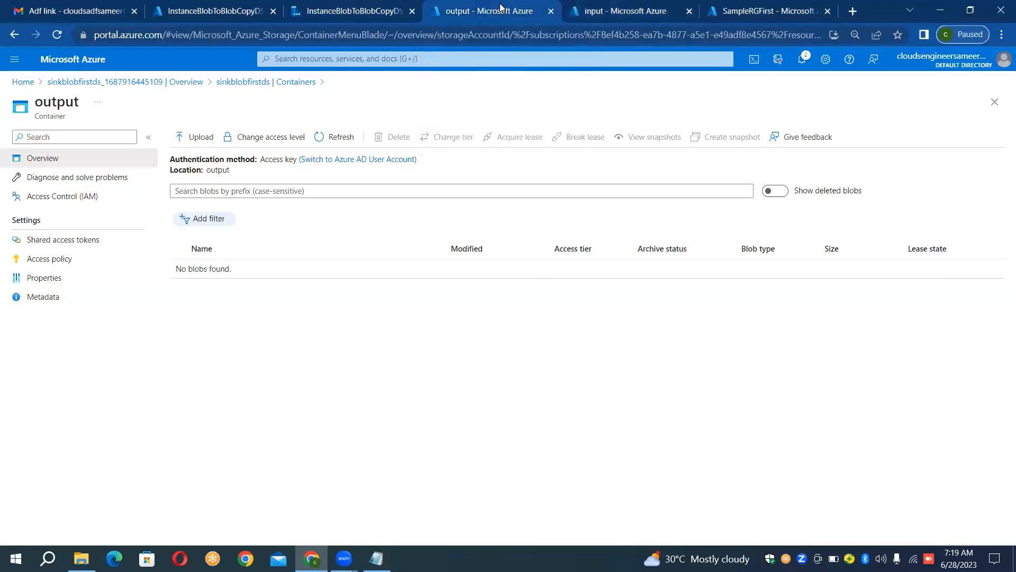
pyautogui.click(637, 16)
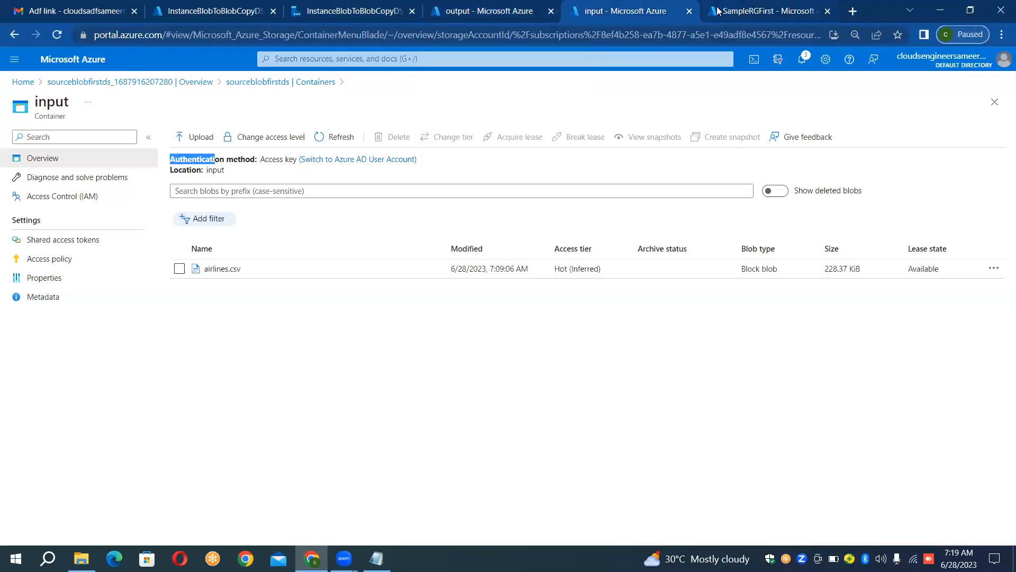
pyautogui.click(718, 11)
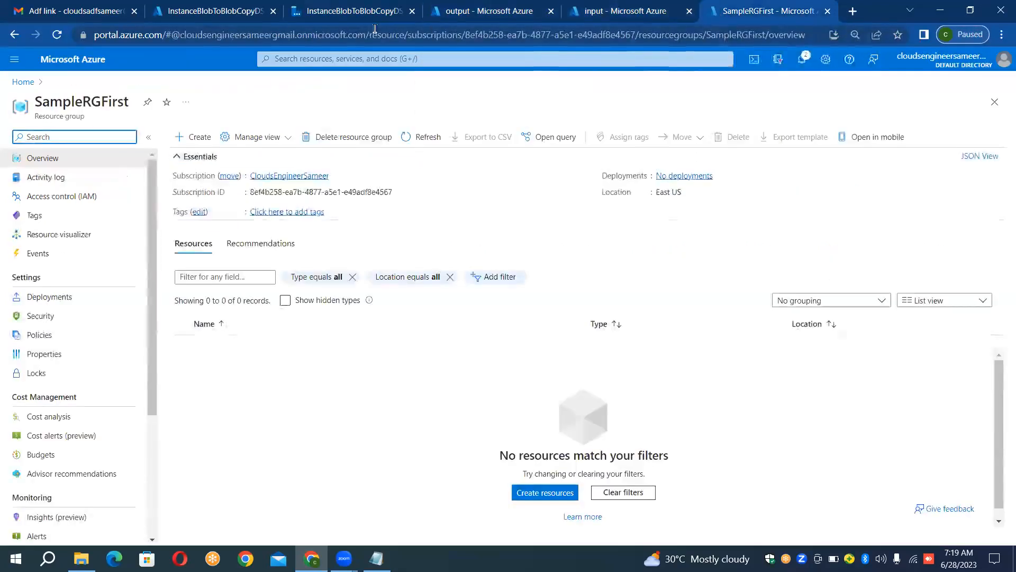
# Step: Return to the Data Factory pipeline and start a new source dataset for the Copy data activity, using Azure Blob Storage as the data store
pyautogui.click(306, 8)
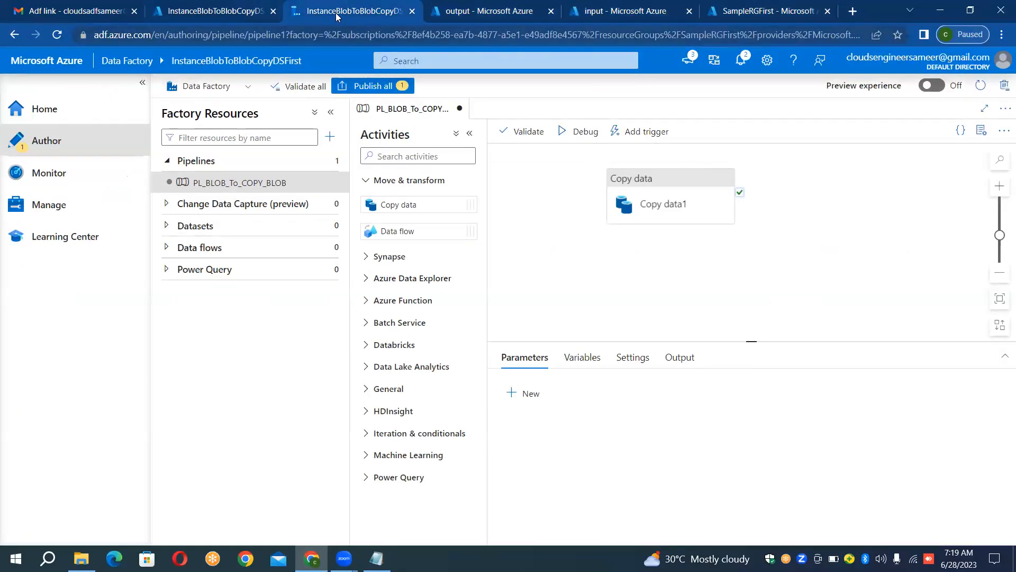
pyautogui.click(167, 227)
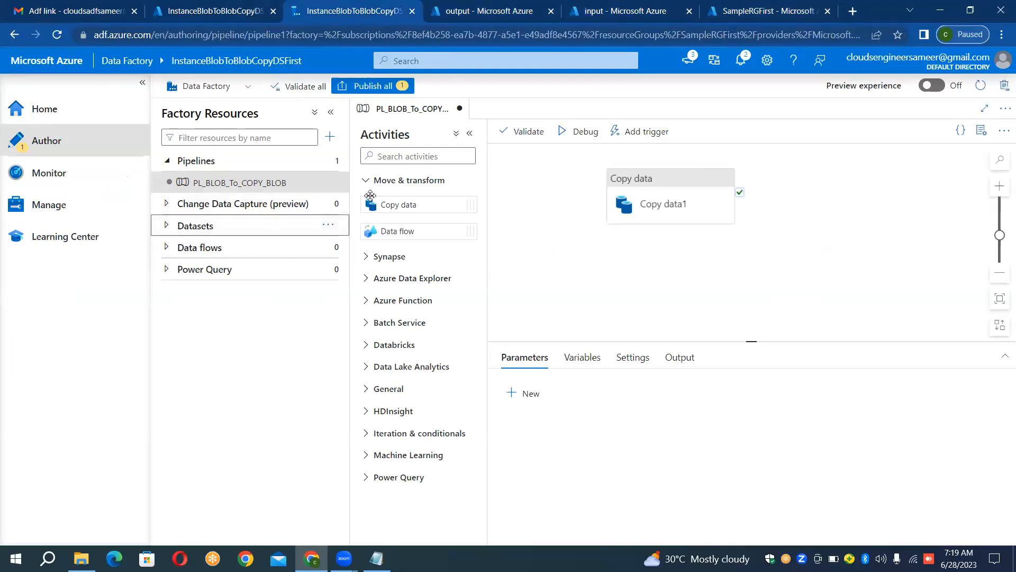
pyautogui.click(692, 178)
pyautogui.click(564, 357)
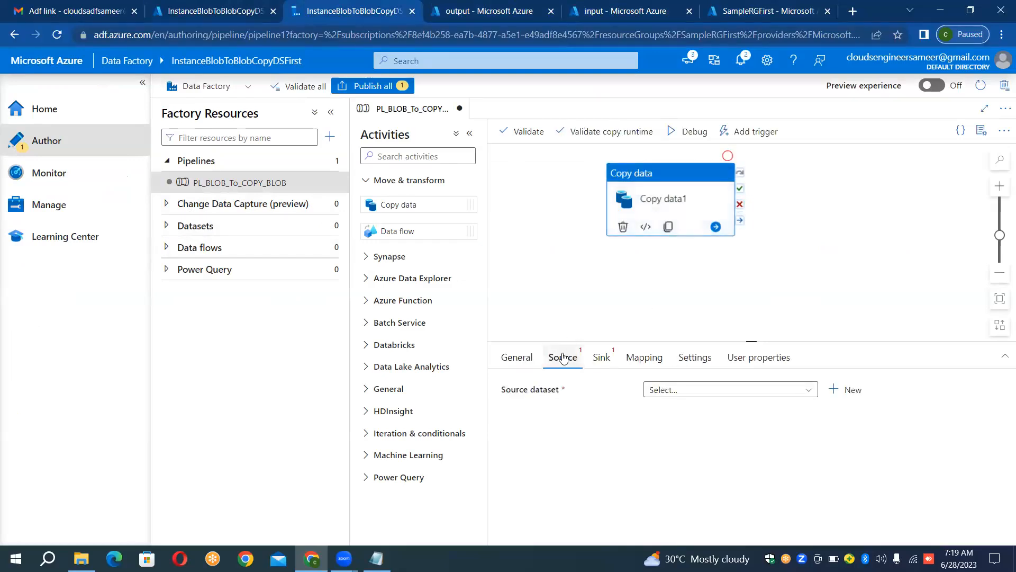
pyautogui.click(838, 390)
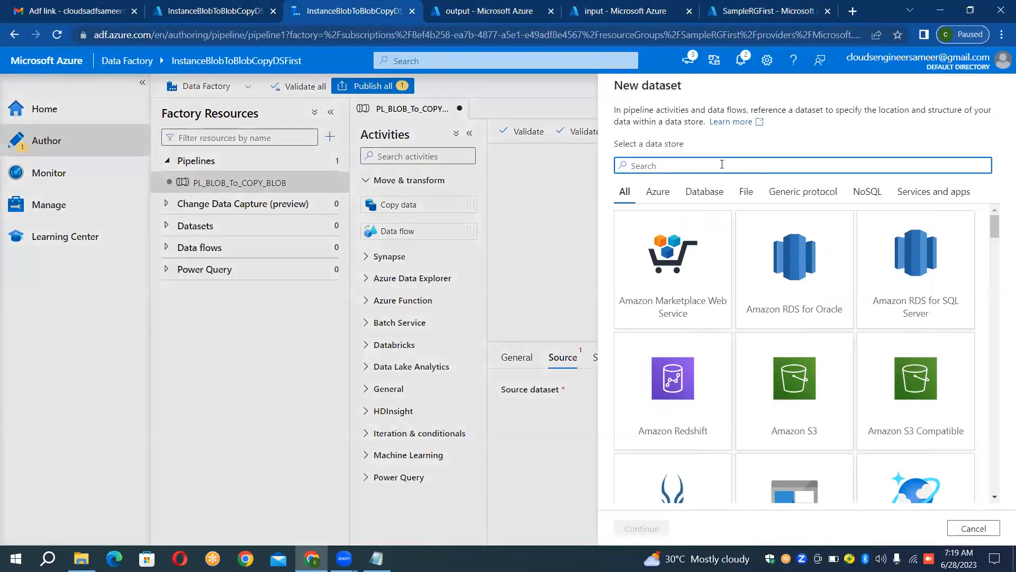
pyautogui.write('b')
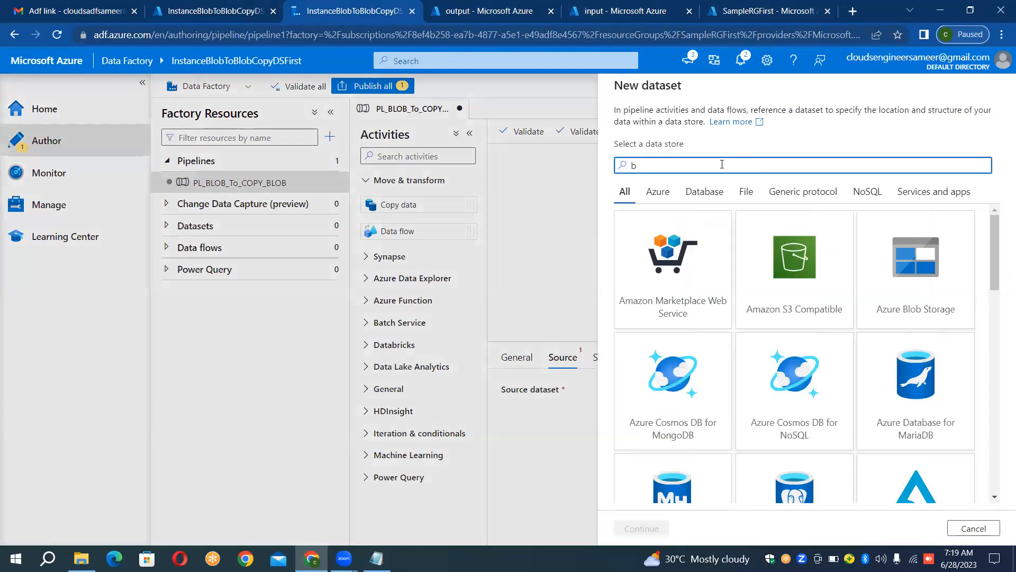
pyautogui.write('lob')
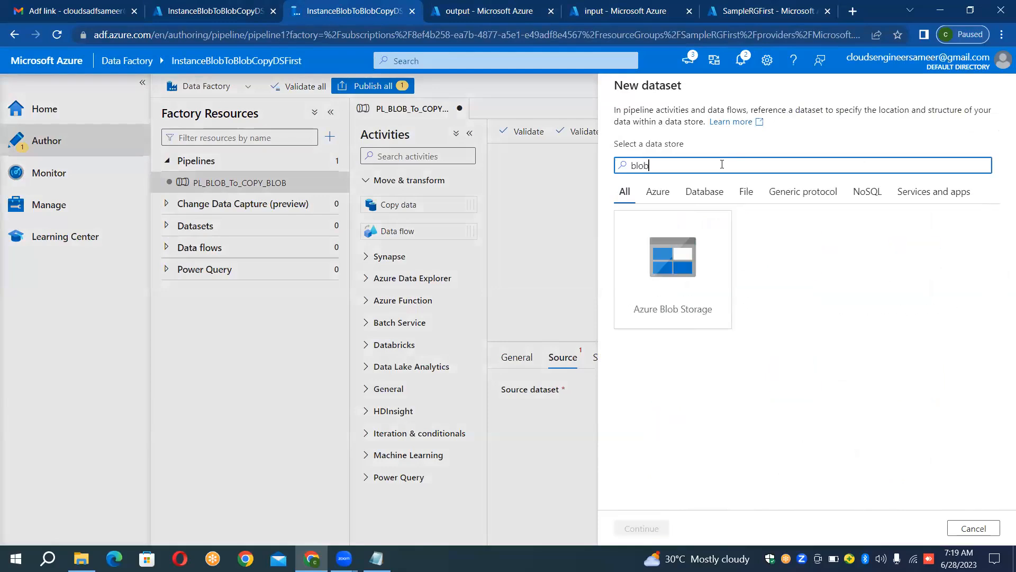
pyautogui.doubleClick(684, 264)
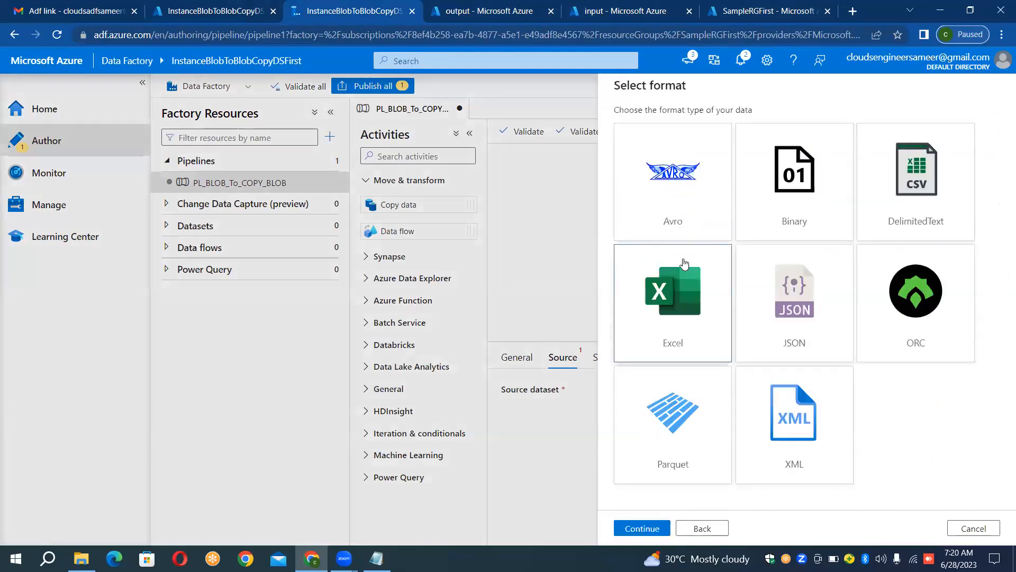
# Step: Check the file type in the input container and choose DelimitedText as the source dataset's format
pyautogui.click(610, 15)
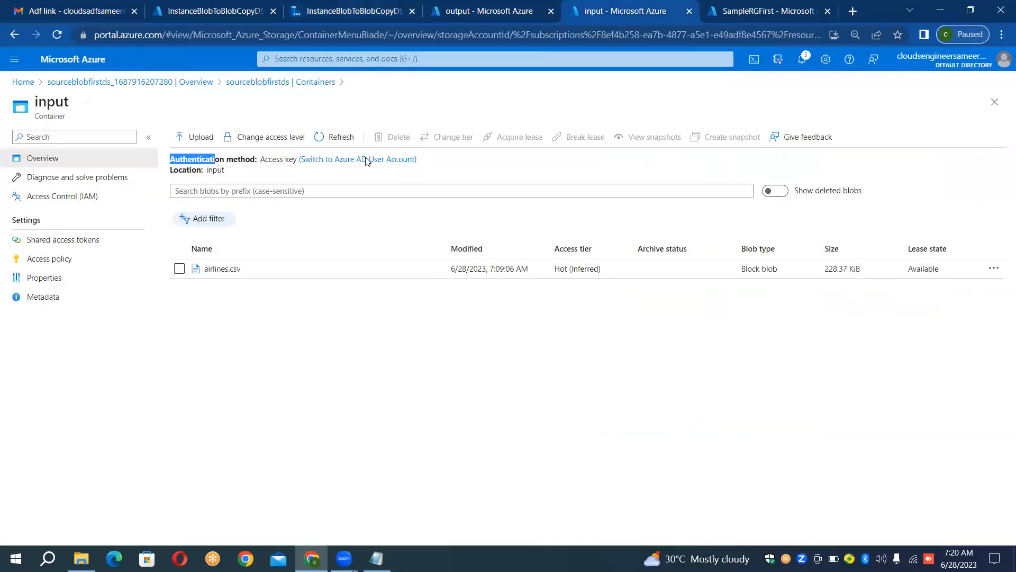
pyautogui.click(725, 9)
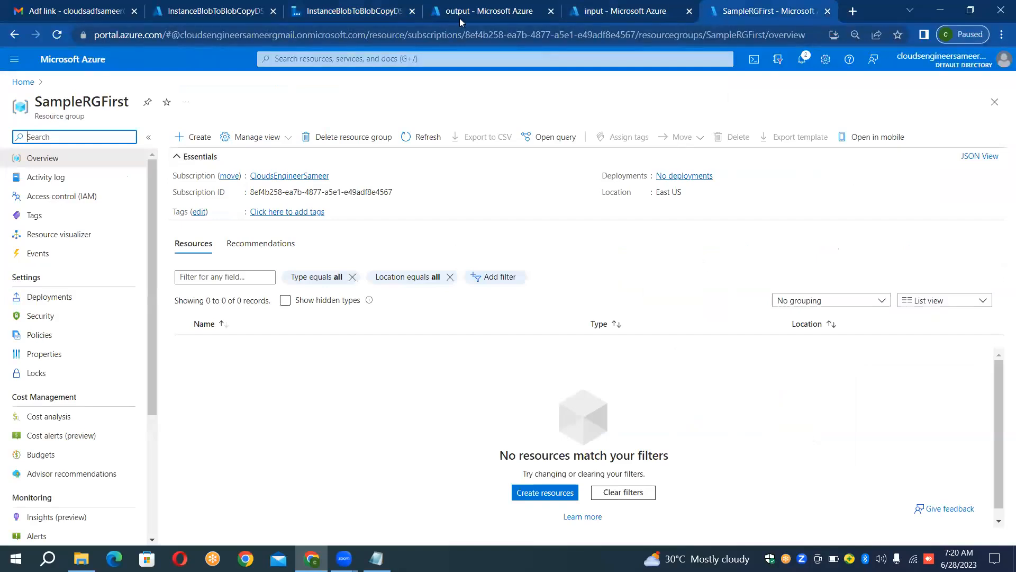
pyautogui.click(389, 7)
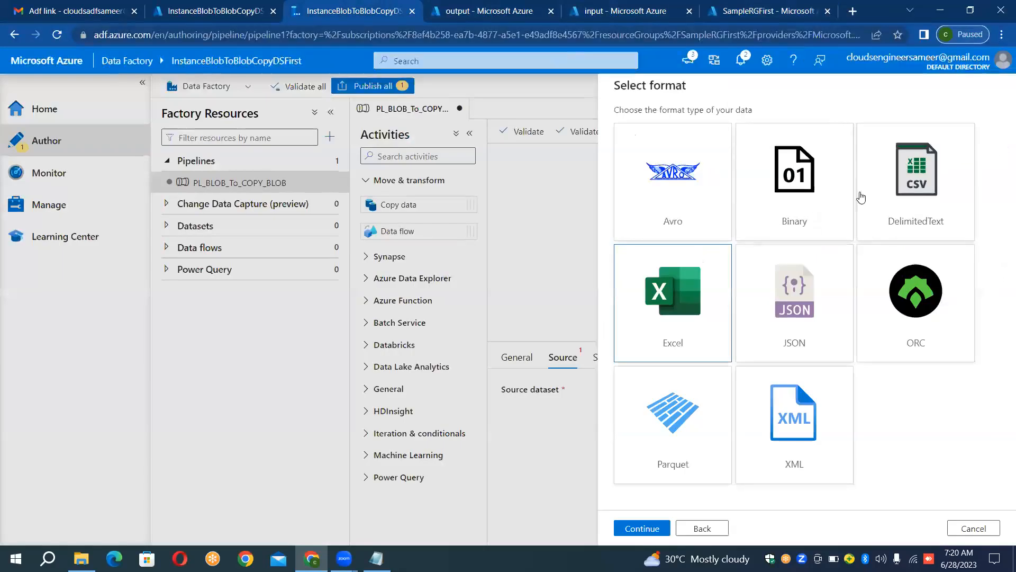
pyautogui.doubleClick(907, 170)
pyautogui.click(907, 167)
# Step: Name the source dataset DS_BLOB_SOURCE
pyautogui.click(687, 125)
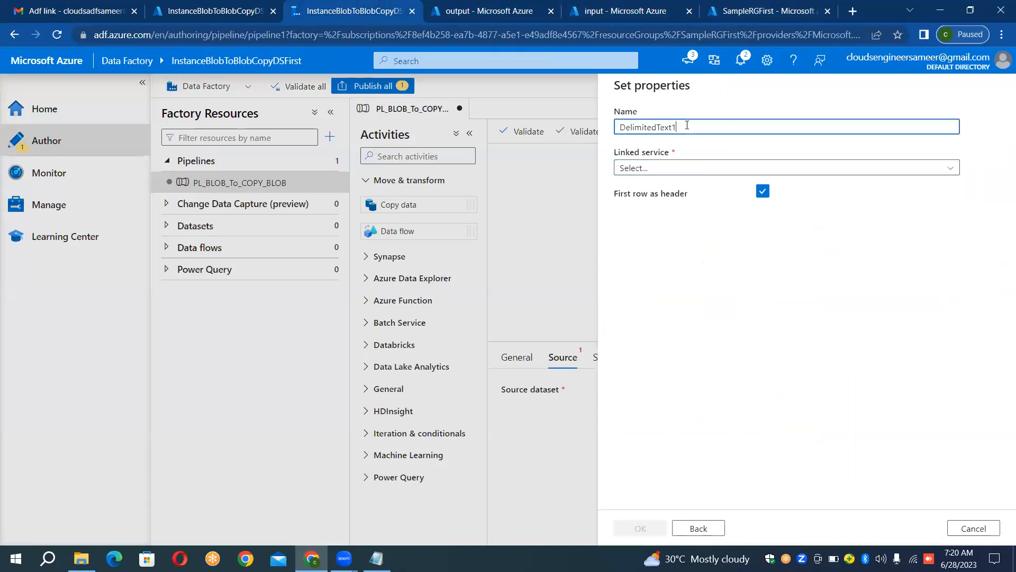
pyautogui.hotkey('ctrl', 'a')
pyautogui.press('BackSpace')
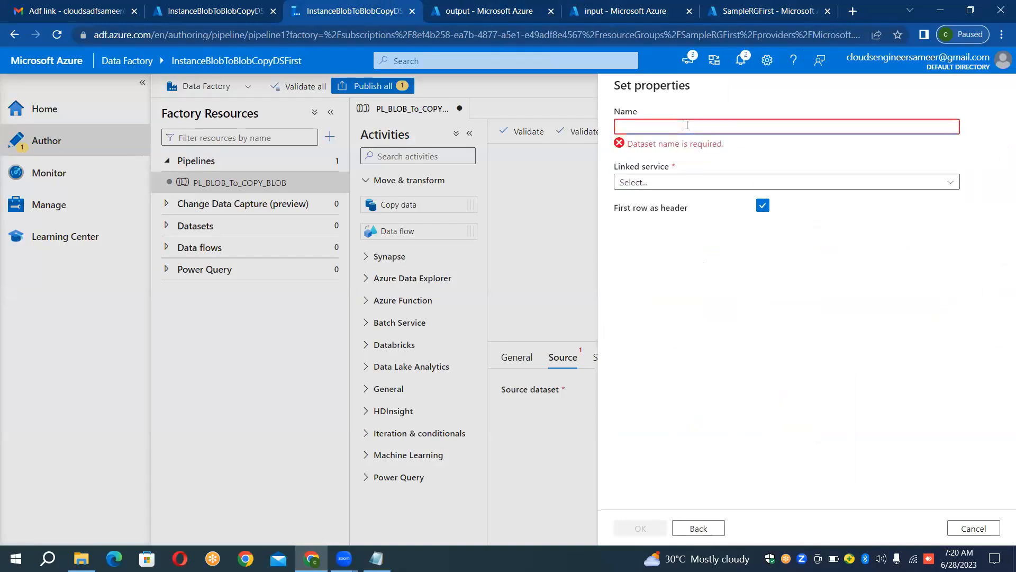
pyautogui.write('GD')
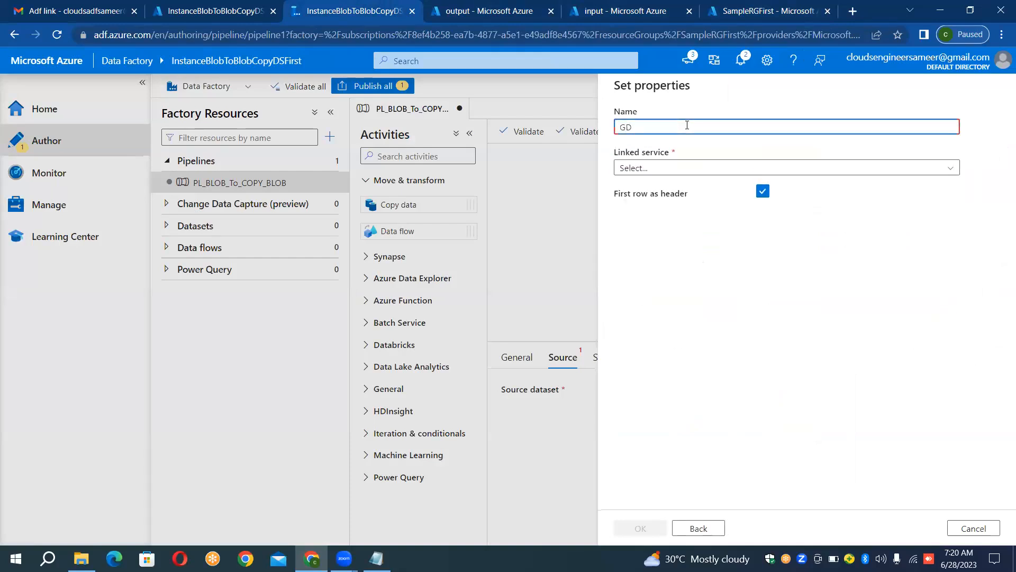
pyautogui.press('BackSpace')
pyautogui.press('BackSpace')
pyautogui.write('DS_BLOB_SOURCE')
# Step: Link the source dataset to LS_BLOB_SOURCE, set its file path to airlines.csv in the input container, and create it
pyautogui.click(693, 168)
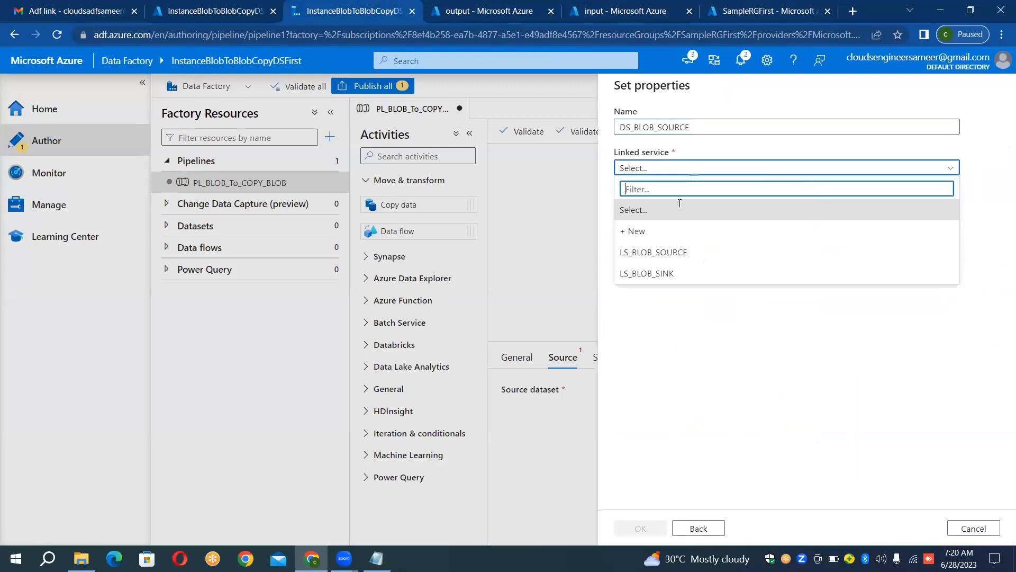
pyautogui.click(671, 254)
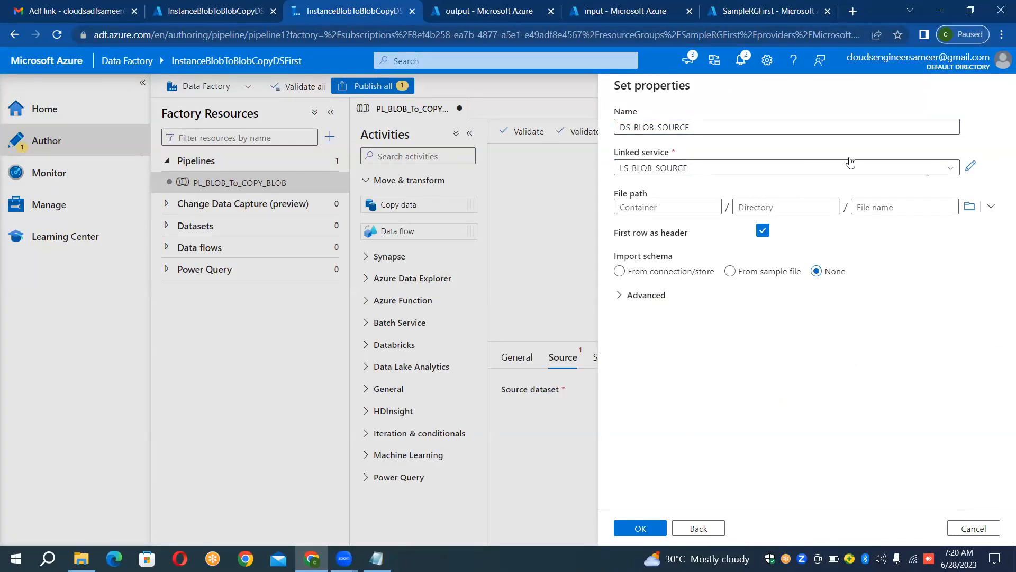
pyautogui.click(970, 209)
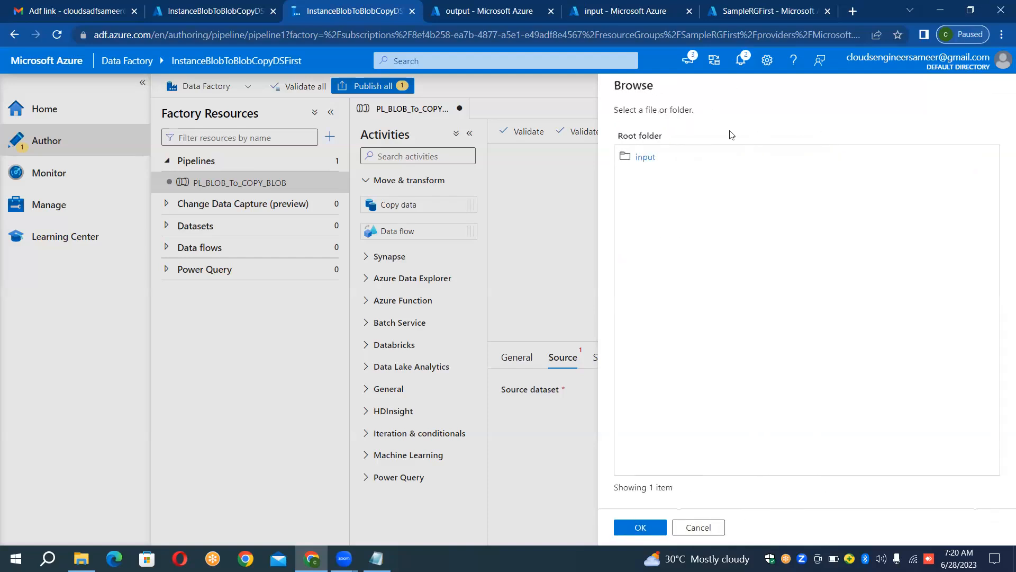
pyautogui.click(642, 156)
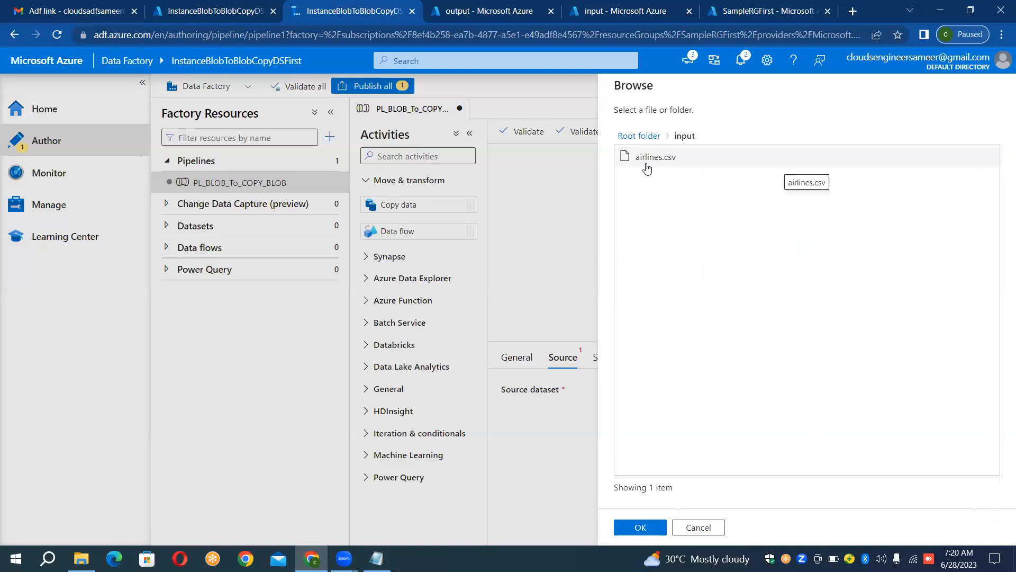
pyautogui.doubleClick(647, 166)
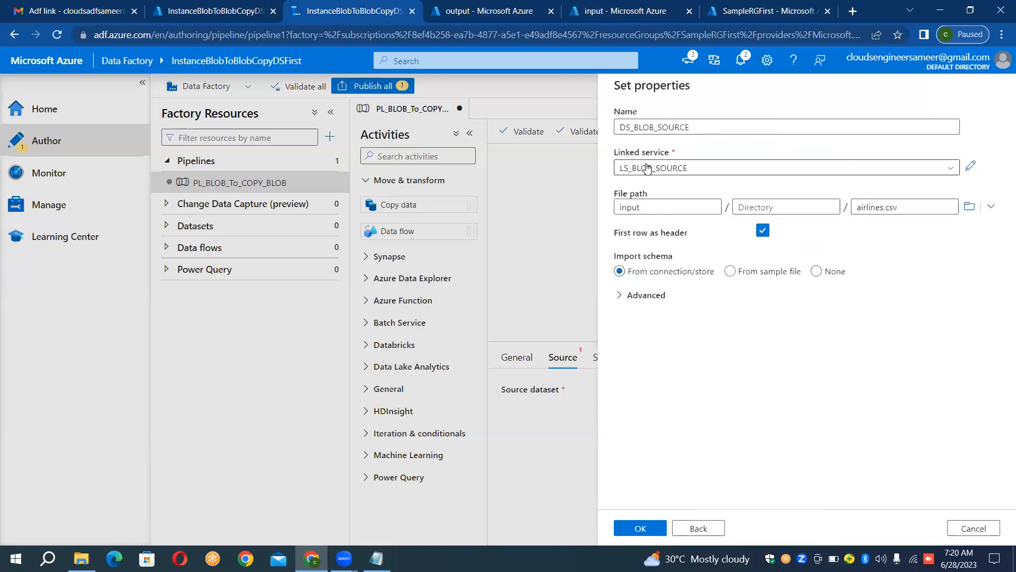
pyautogui.click(642, 531)
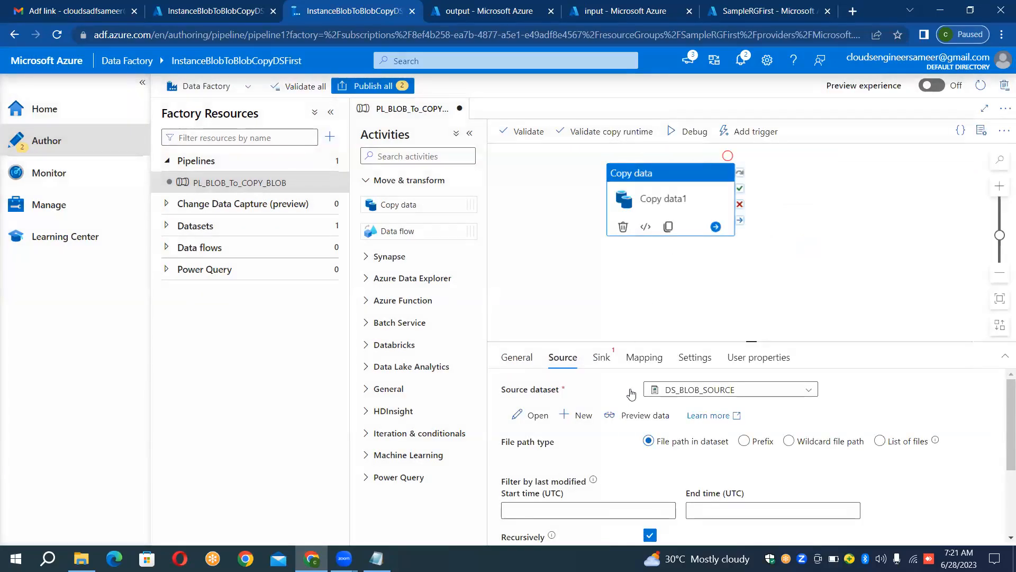
# Step: Start a new sink dataset for the Copy data activity with Azure Blob Storage and the DelimitedText format
pyautogui.click(604, 365)
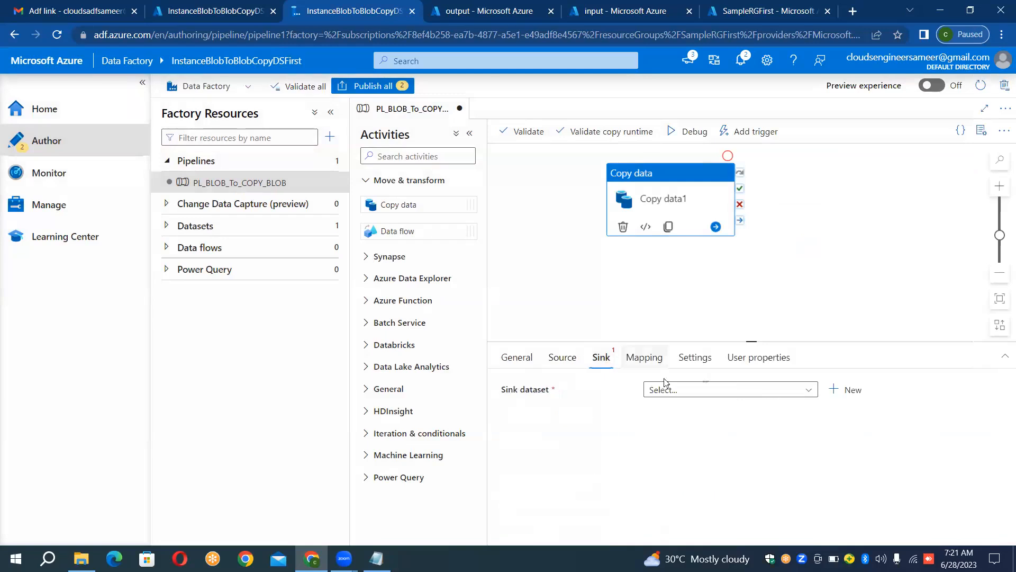
pyautogui.click(832, 392)
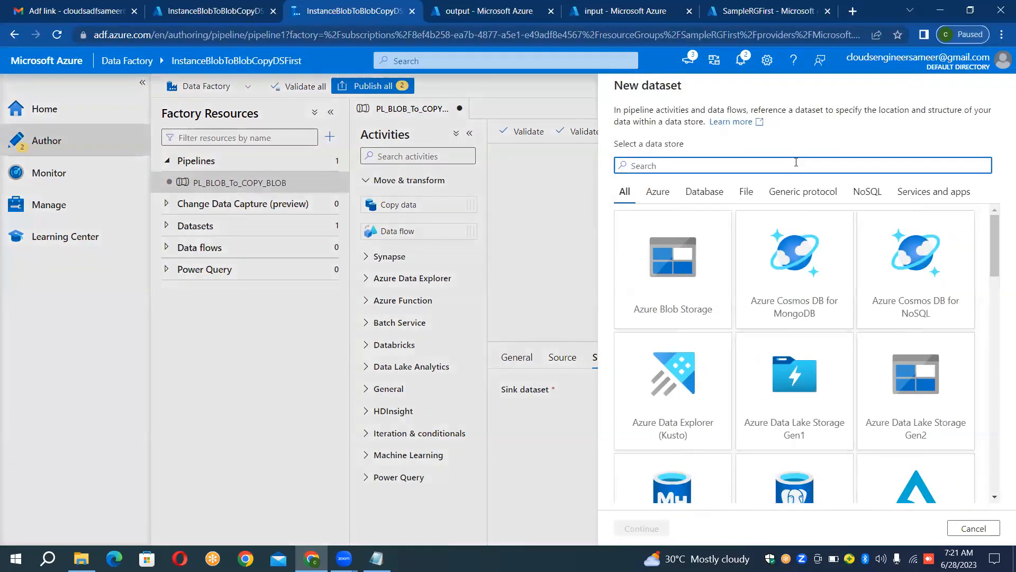
pyautogui.write('blob')
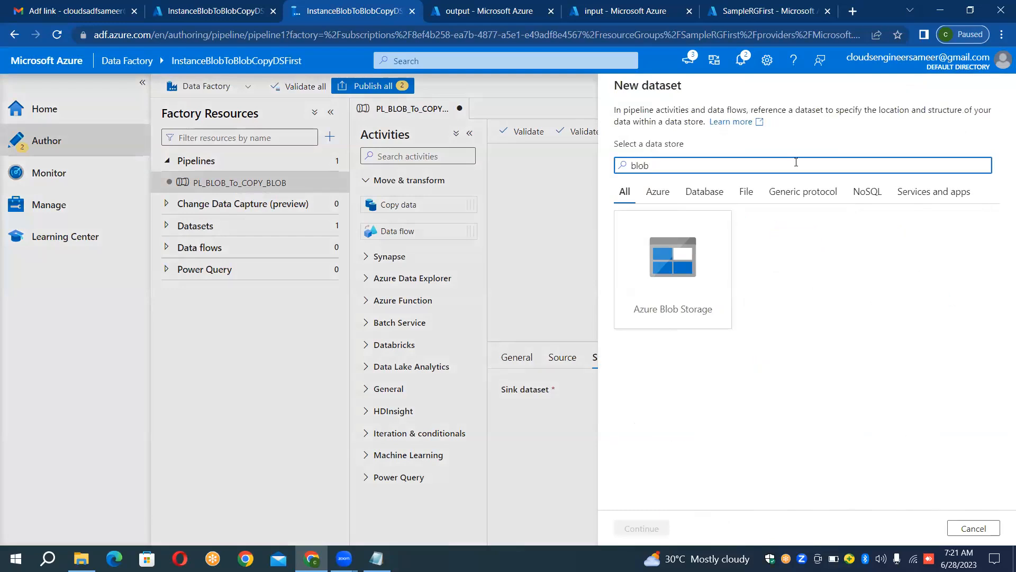
pyautogui.doubleClick(666, 281)
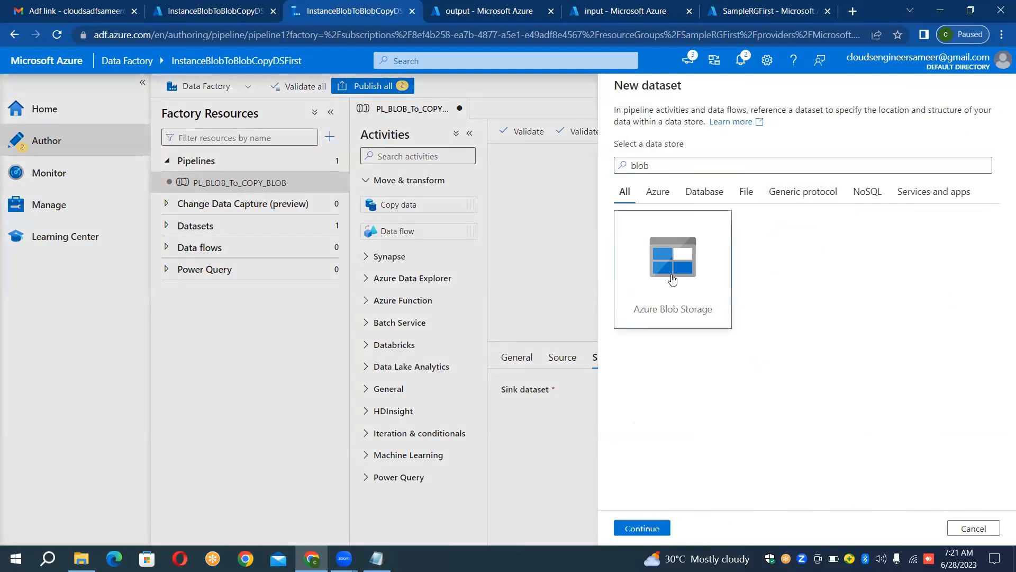
pyautogui.doubleClick(949, 215)
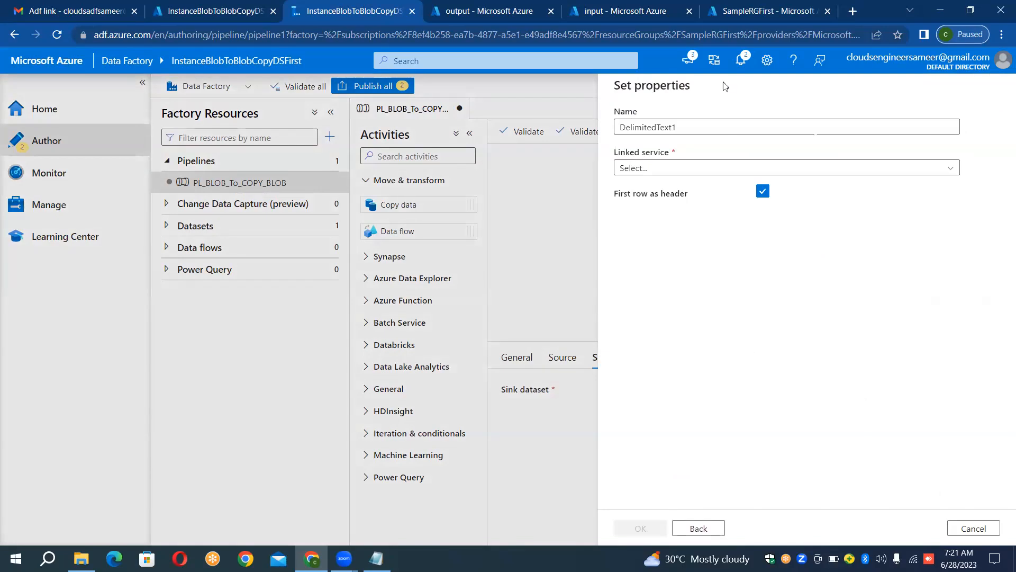
# Step: Name the sink dataset DS_BLOB_SINK
pyautogui.click(702, 125)
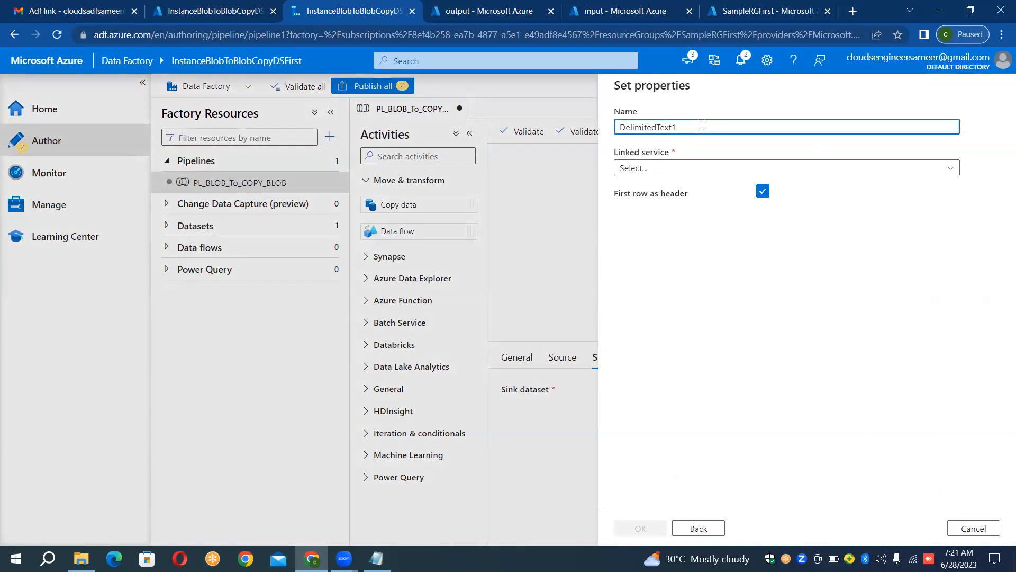
pyautogui.hotkey('ctrl', 'a')
pyautogui.press('BackSpace')
pyautogui.write('DS_BLOB_SINK')
# Step: Link the sink dataset to LS_BLOB_SINK, set its file path to the output container, and create it
pyautogui.click(667, 168)
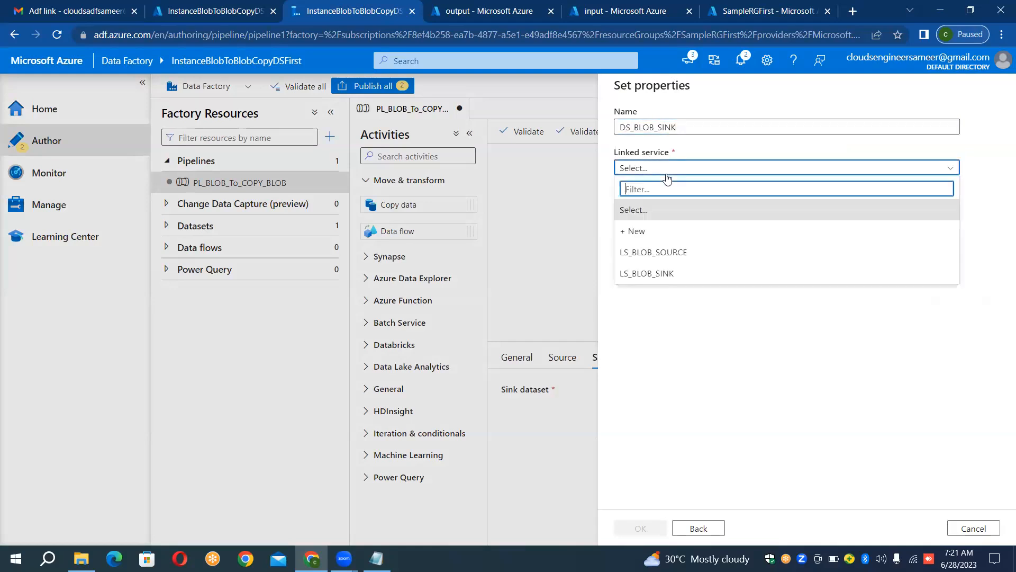
pyautogui.click(653, 273)
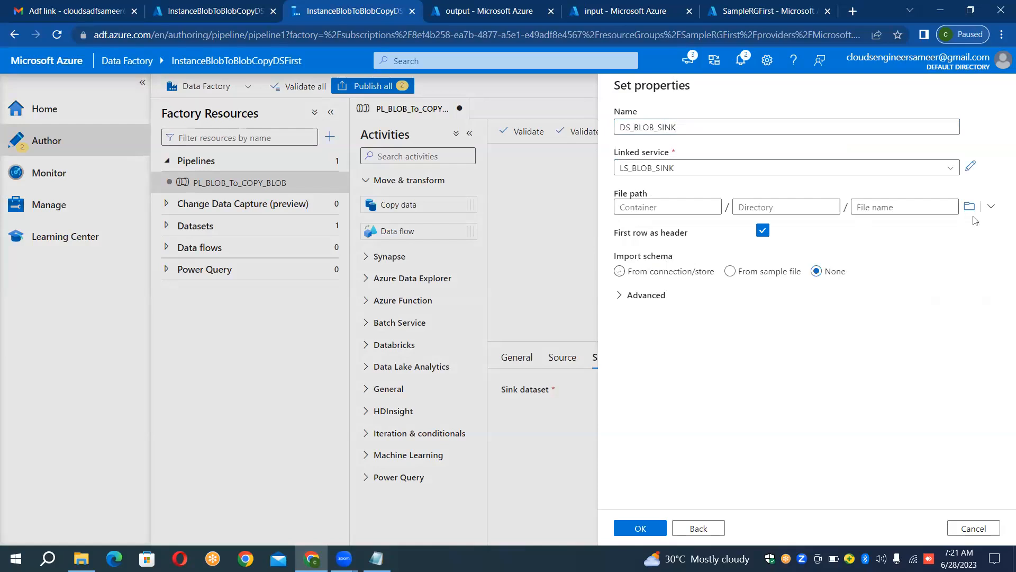
pyautogui.click(970, 206)
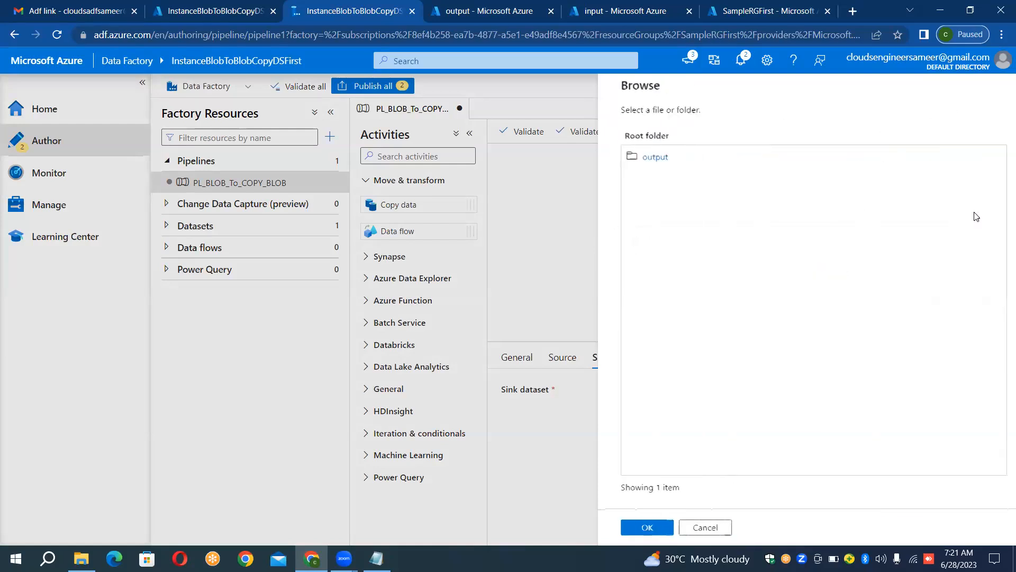
pyautogui.click(658, 162)
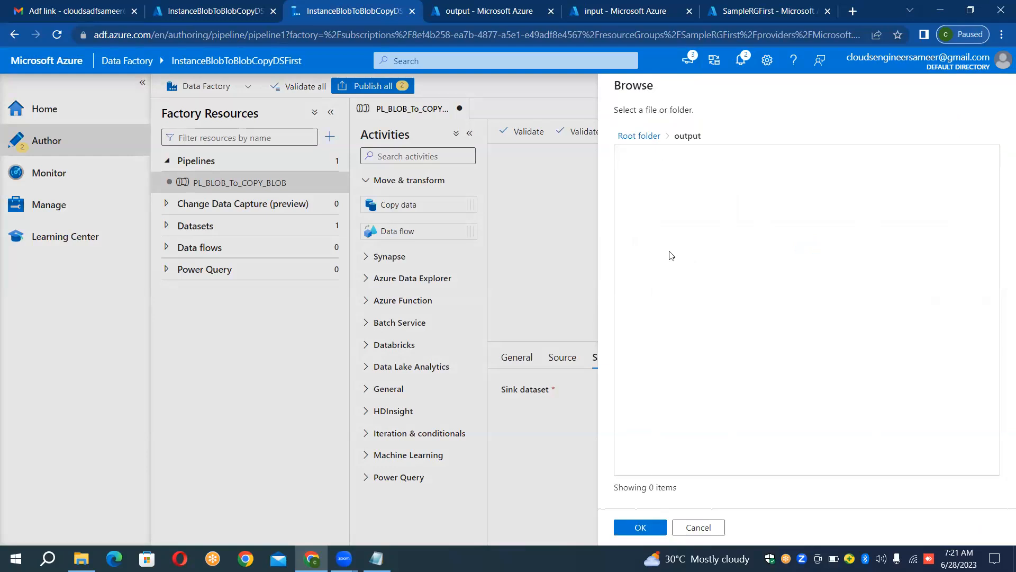
pyautogui.click(644, 527)
pyautogui.click(650, 526)
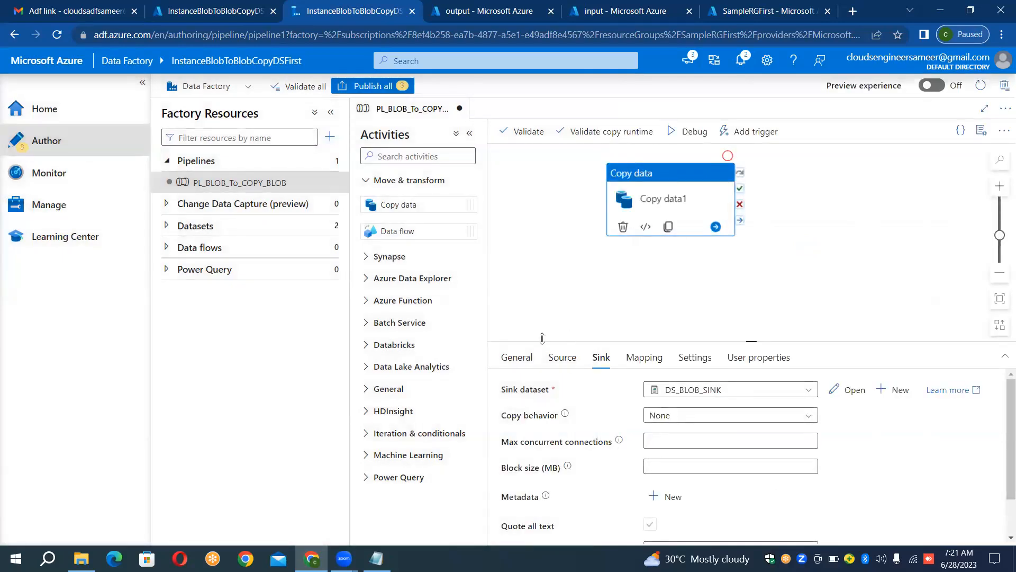
# Step: Review the Copy data activity's source and sink settings and look at the pipeline's trigger options
pyautogui.click(554, 361)
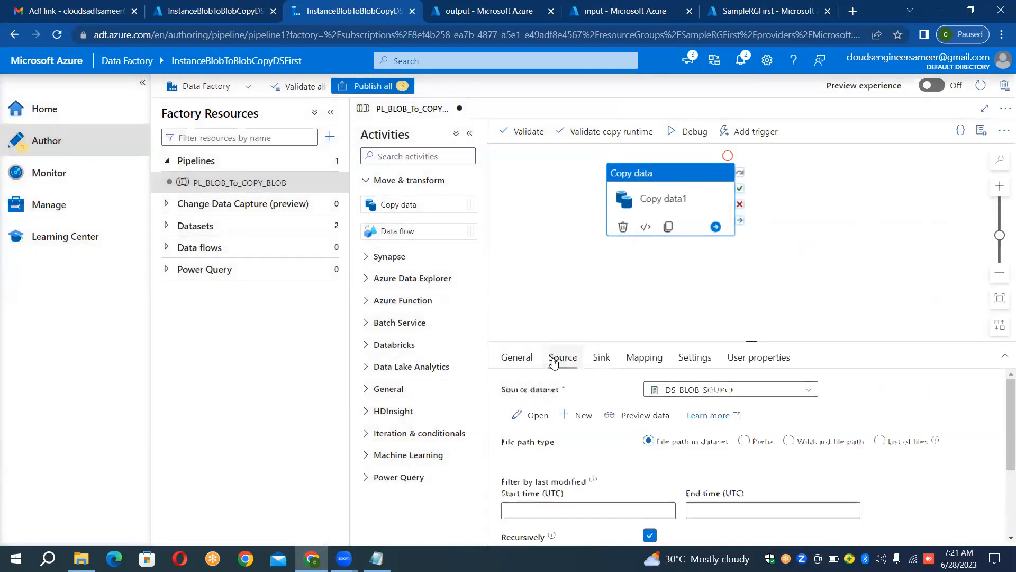
pyautogui.click(602, 358)
pyautogui.click(562, 357)
pyautogui.click(602, 358)
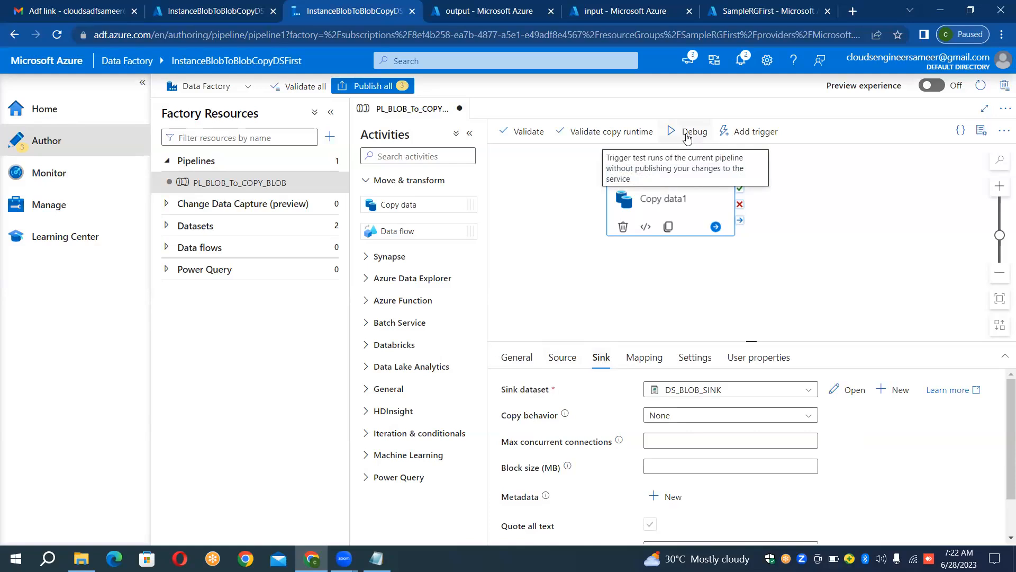
pyautogui.click(768, 133)
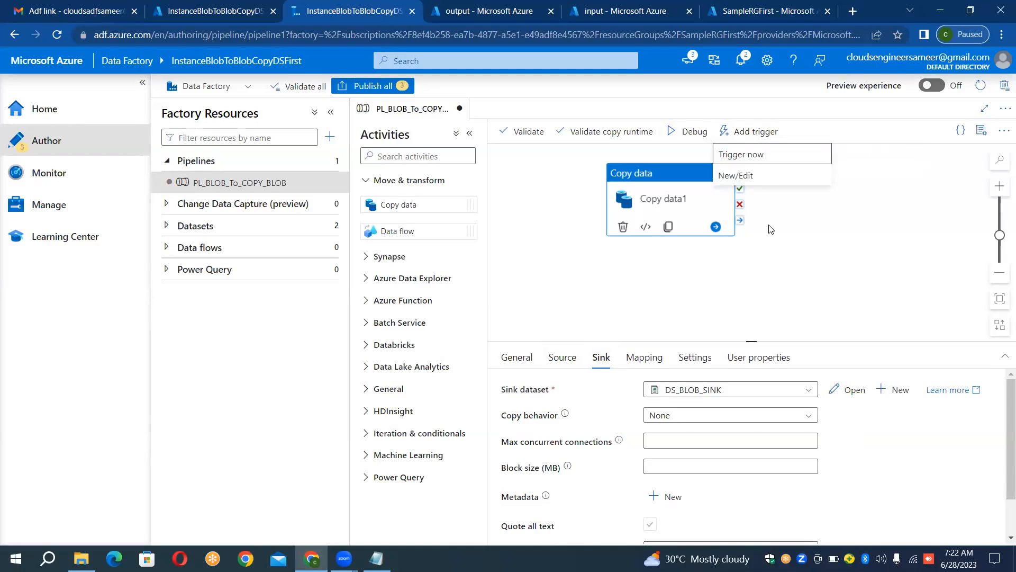
pyautogui.click(696, 134)
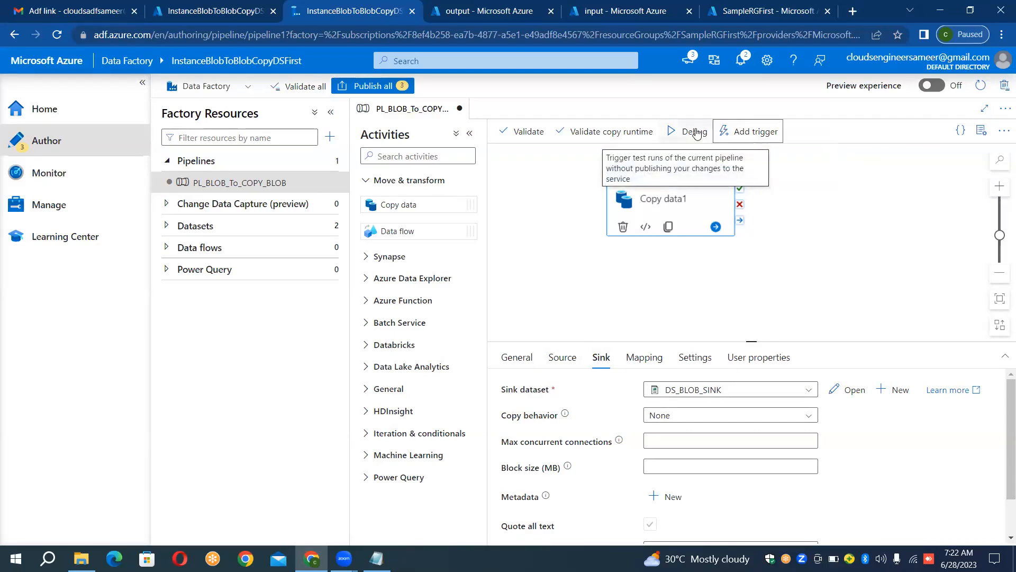
# Step: Run the pipeline in debug mode and refresh the sink's output container to compare its files with the input container
pyautogui.click(697, 133)
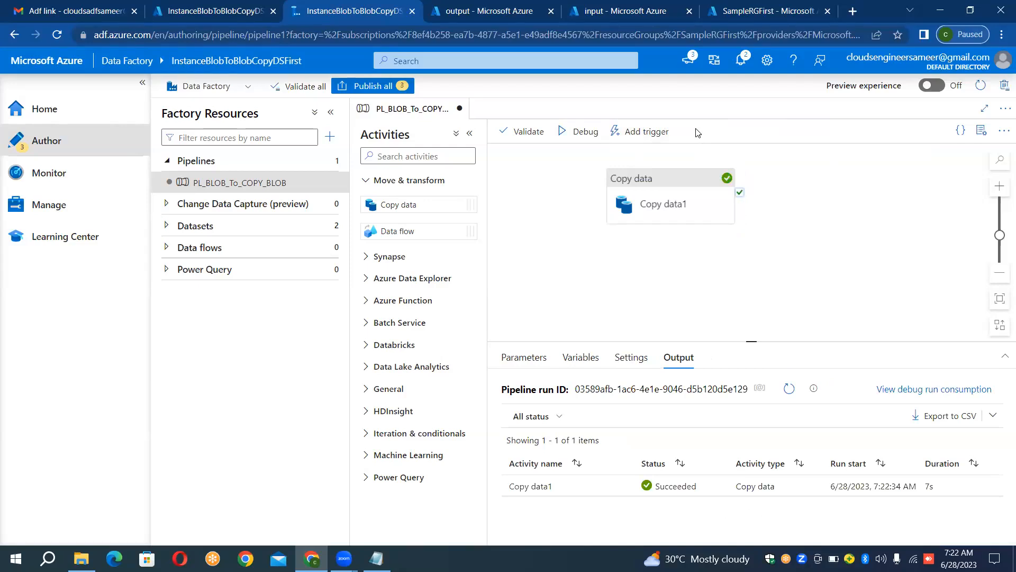
pyautogui.click(471, 6)
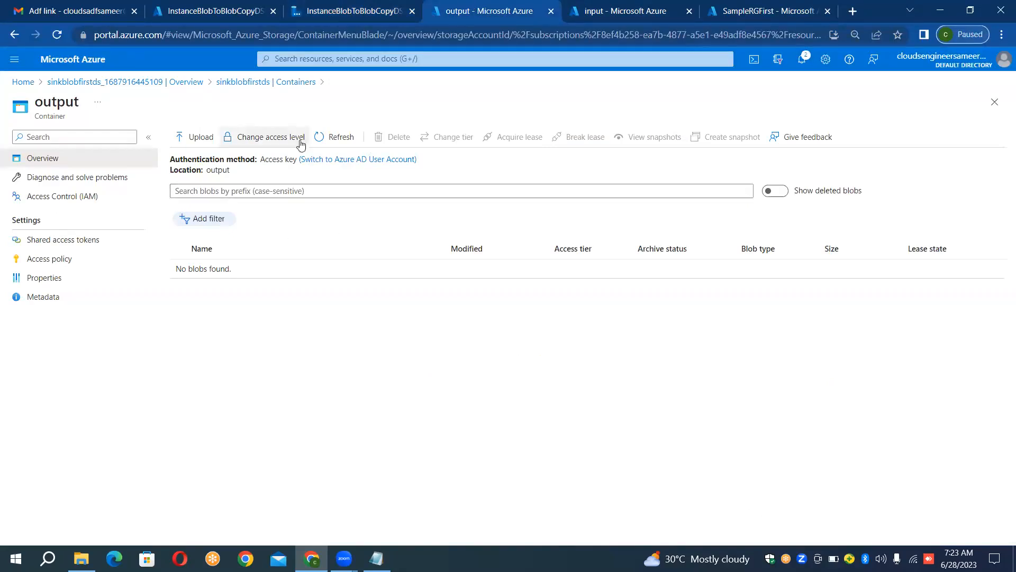
pyautogui.click(341, 138)
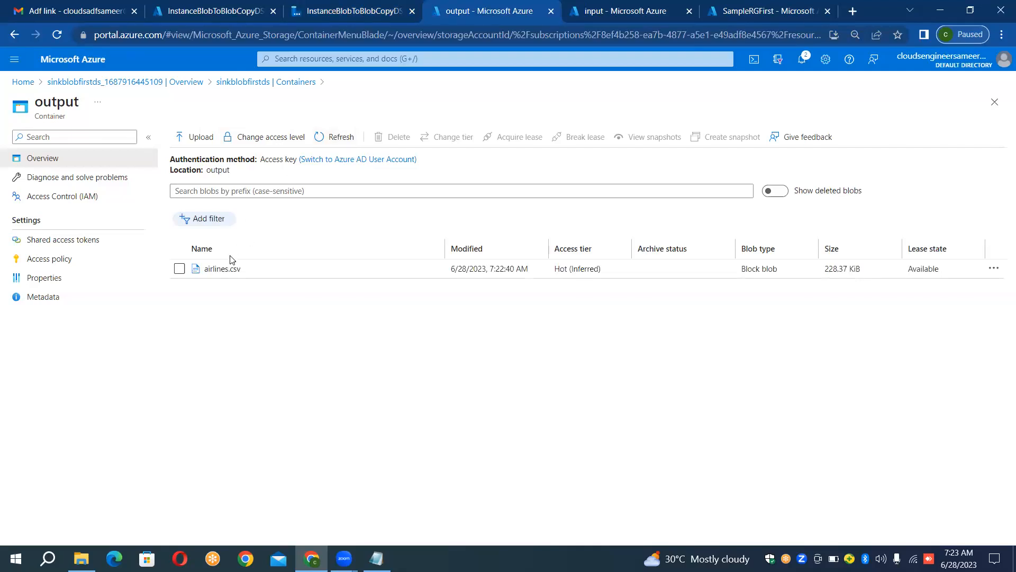
pyautogui.click(630, 11)
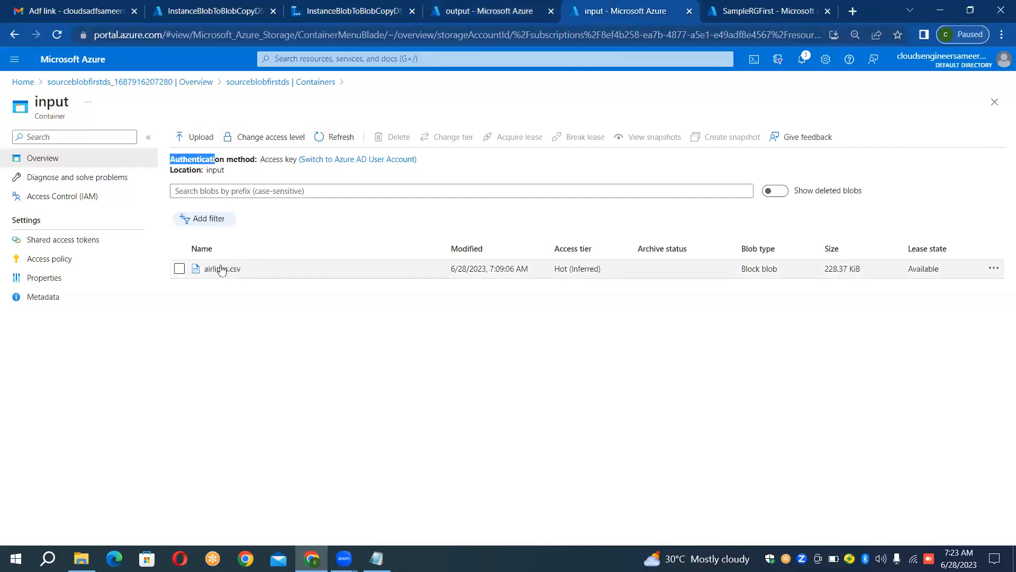
pyautogui.click(443, 12)
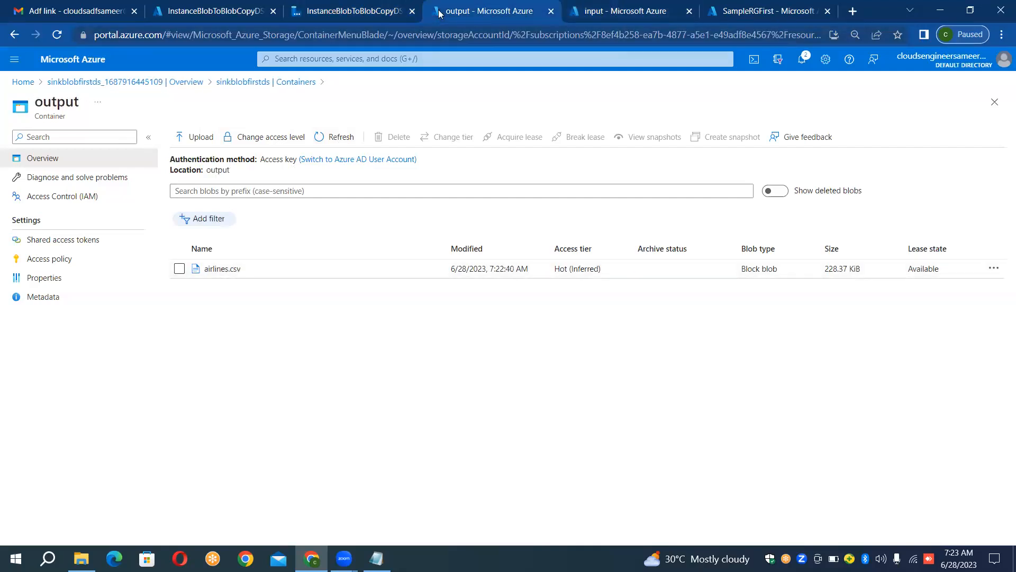
# Step: Open airlines.csv in the output container, inspect its contents, and close it
pyautogui.click(222, 269)
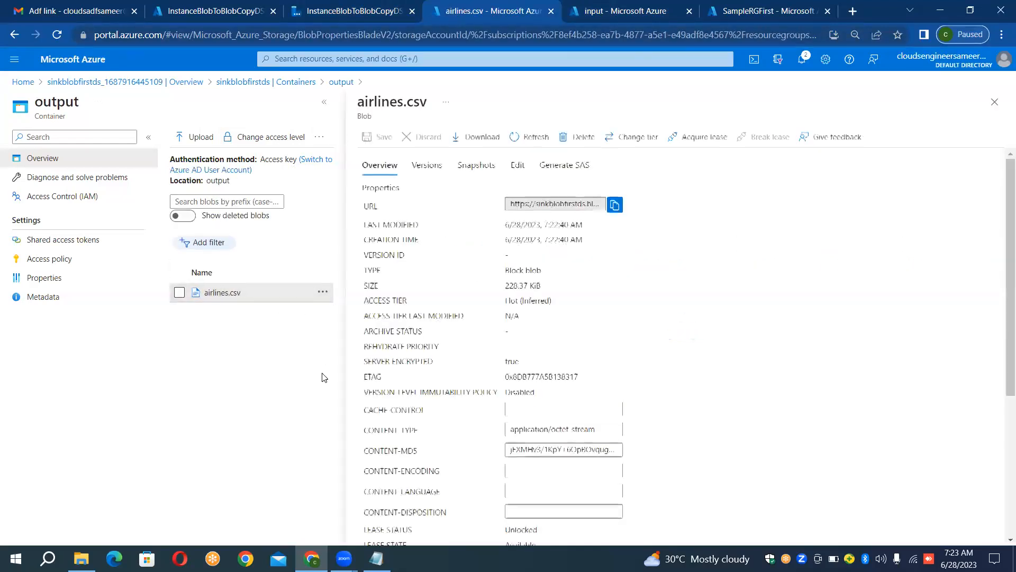
pyautogui.click(519, 167)
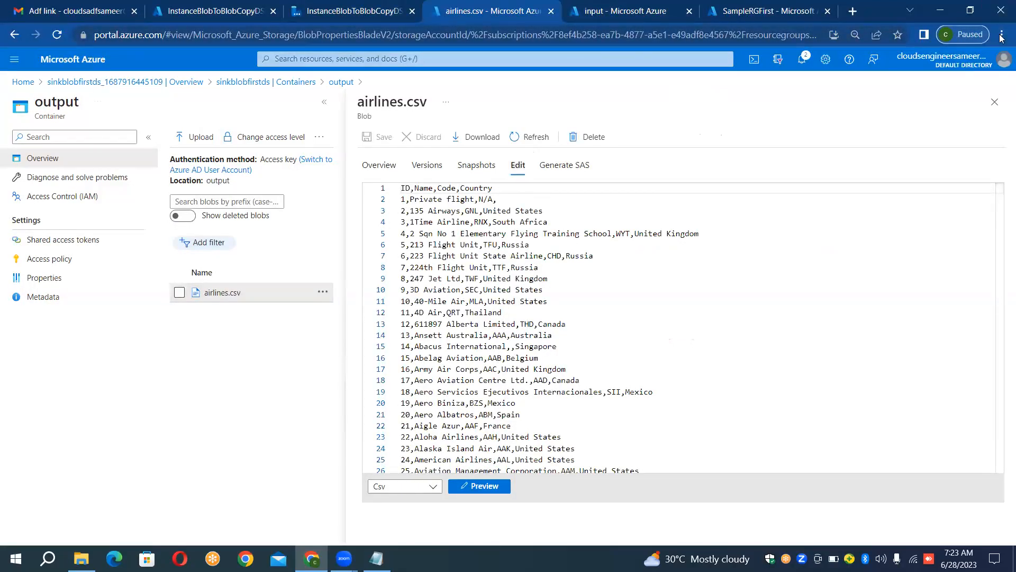
pyautogui.click(990, 110)
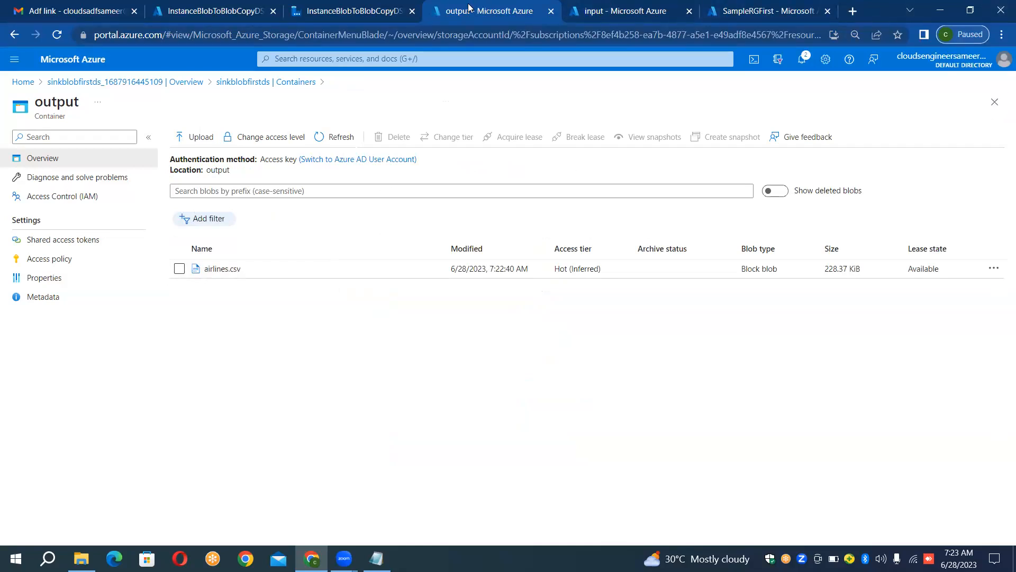
# Step: Recheck the input and output containers and review the full-size run details of the Copy data1 activity
pyautogui.click(327, 4)
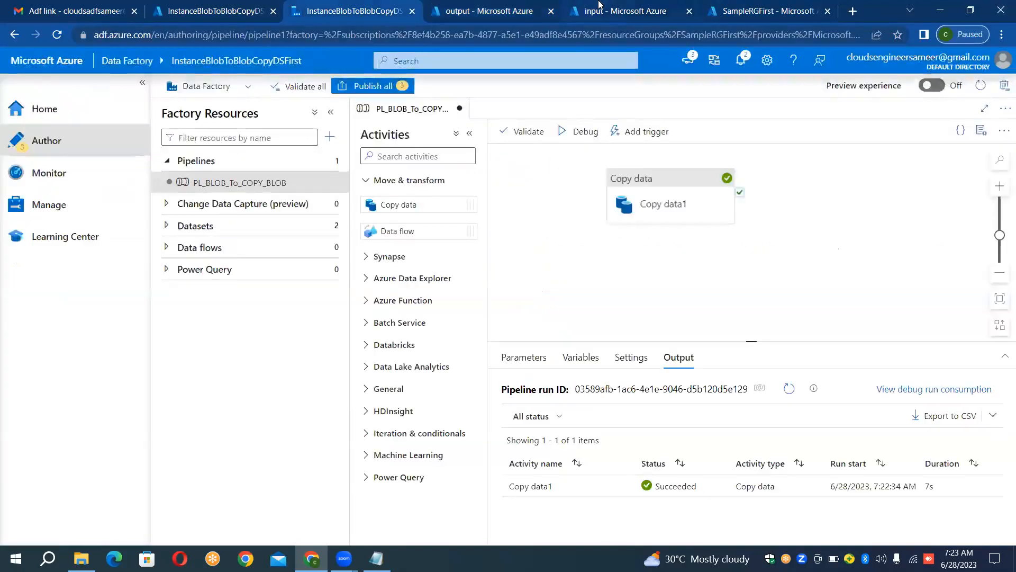
pyautogui.click(599, 4)
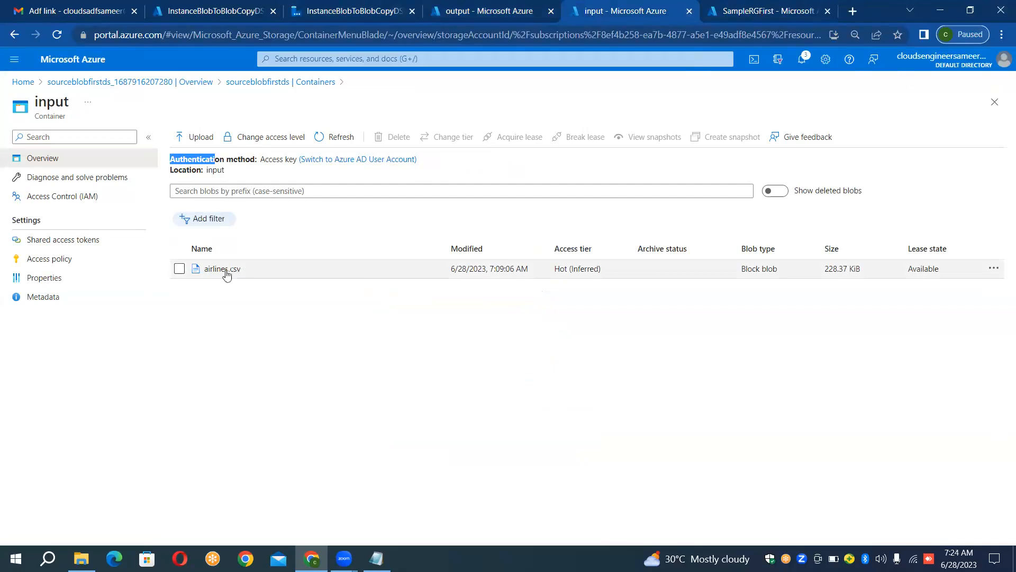
pyautogui.click(500, 11)
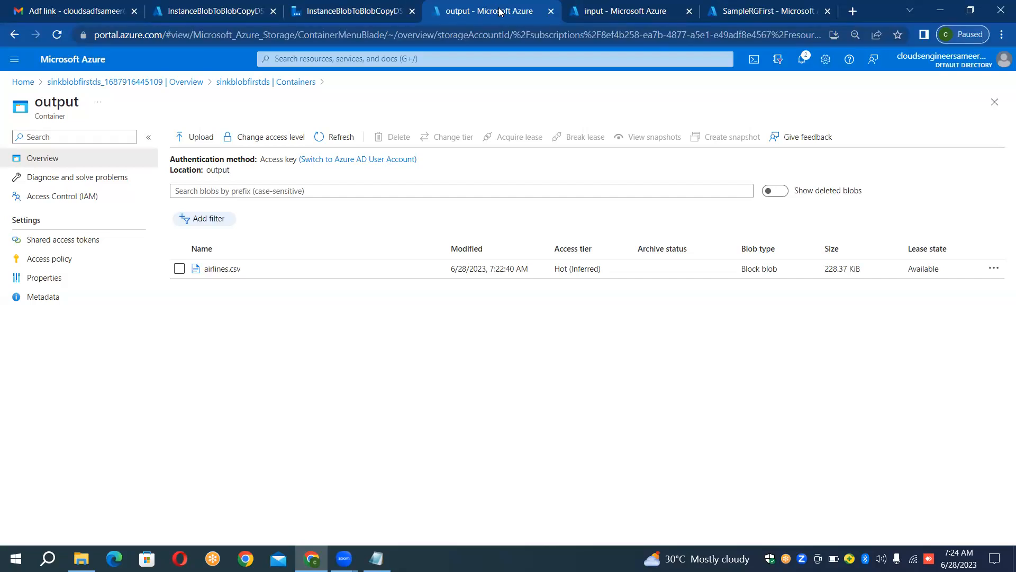
pyautogui.click(674, 6)
pyautogui.click(362, 9)
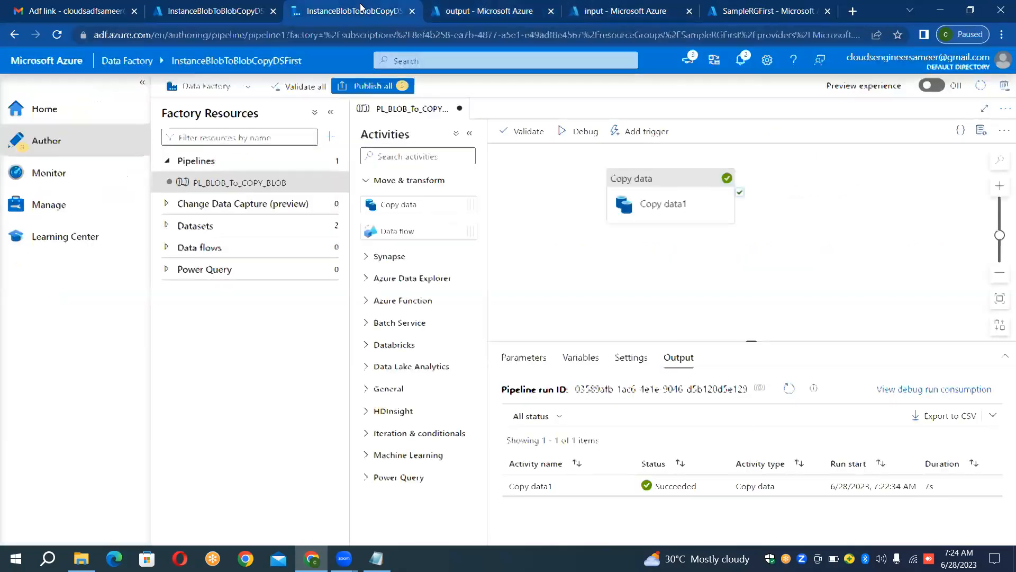
pyautogui.moveTo(600, 491)
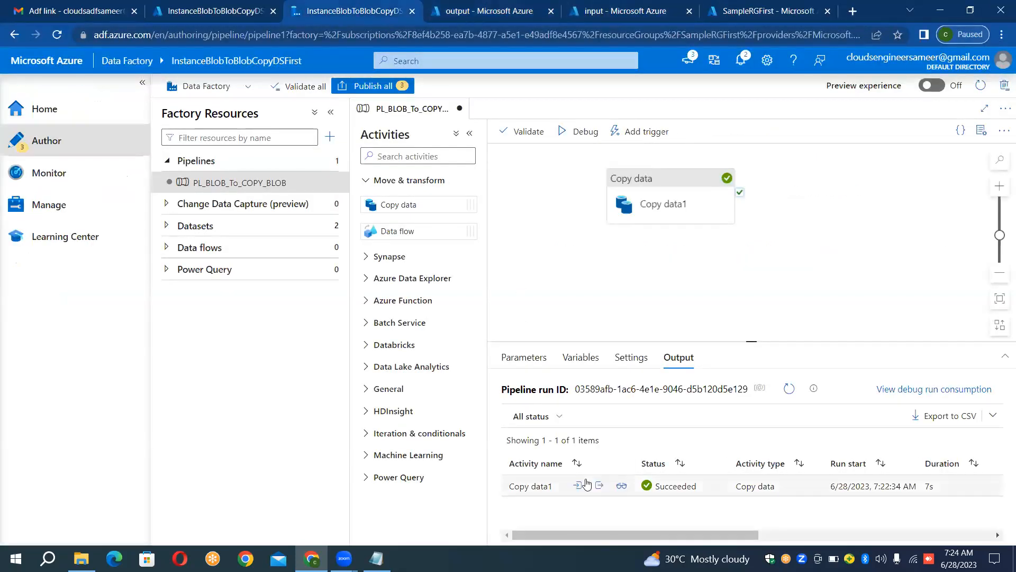
pyautogui.click(622, 487)
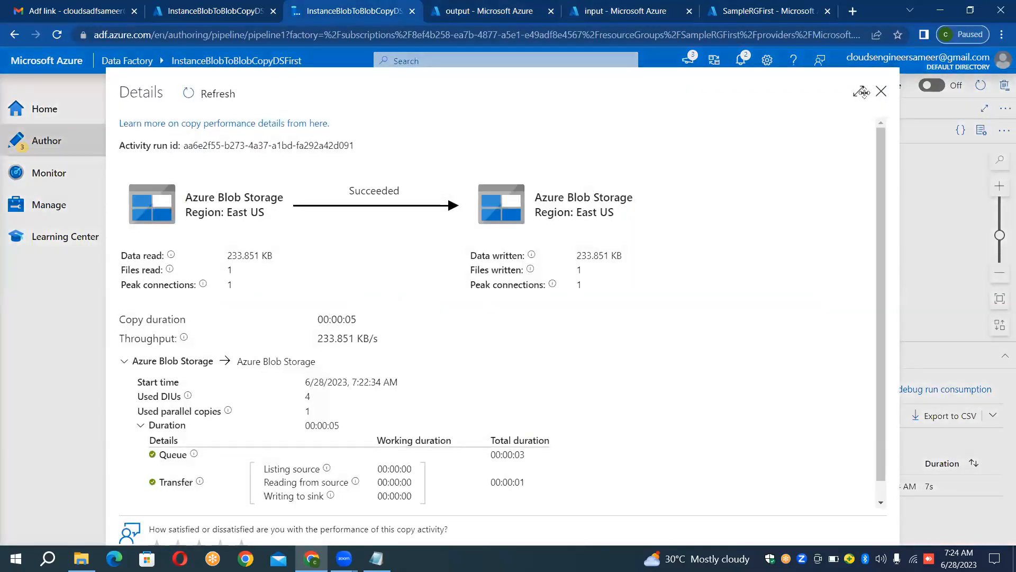
pyautogui.click(861, 92)
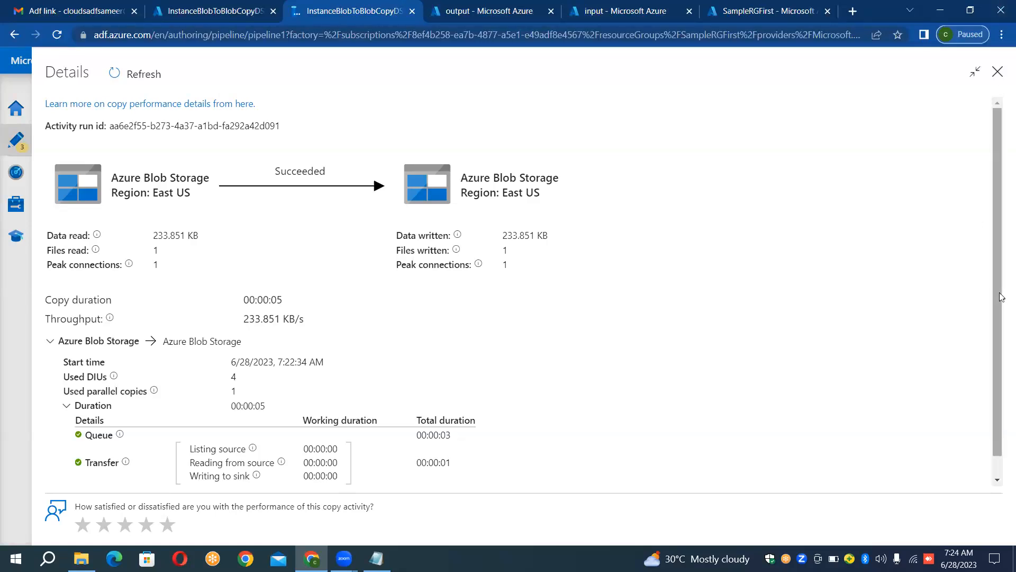
pyautogui.moveTo(999, 300); pyautogui.dragTo(1002, 339)
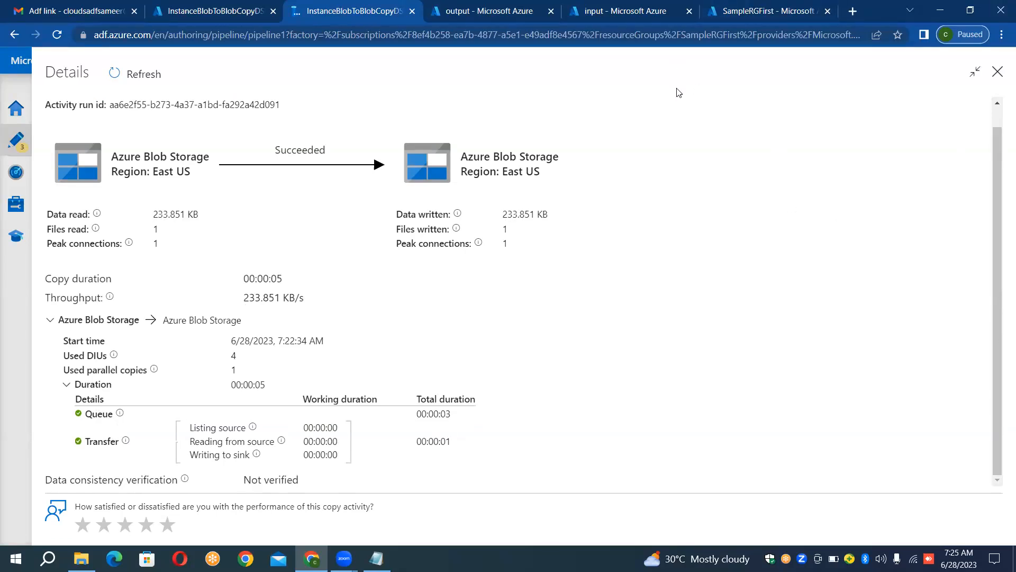
pyautogui.click(998, 72)
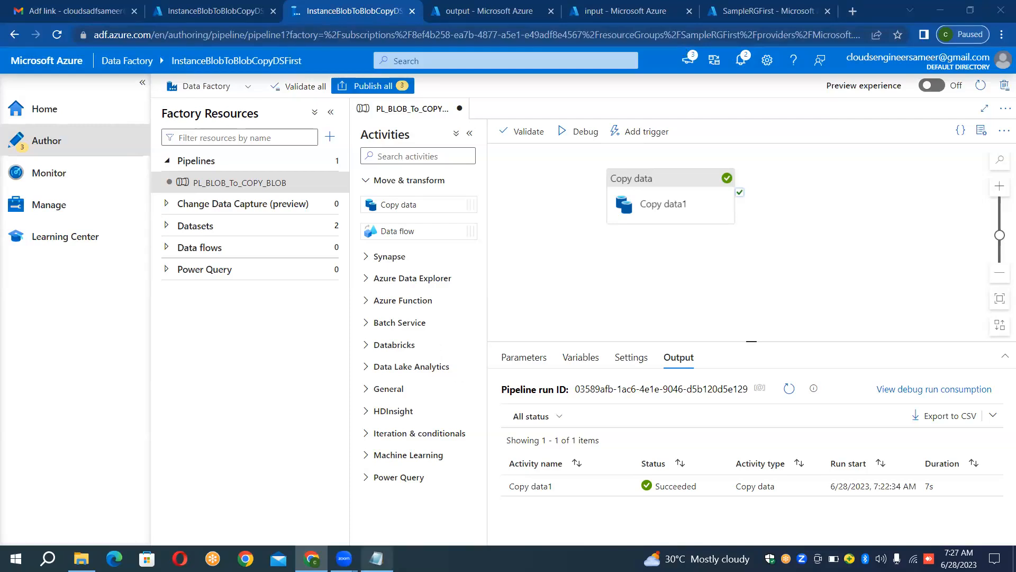
# Step: Switch to the Notepad notes and insert the contact phone number above the Case Study: 1 heading
pyautogui.click(377, 558)
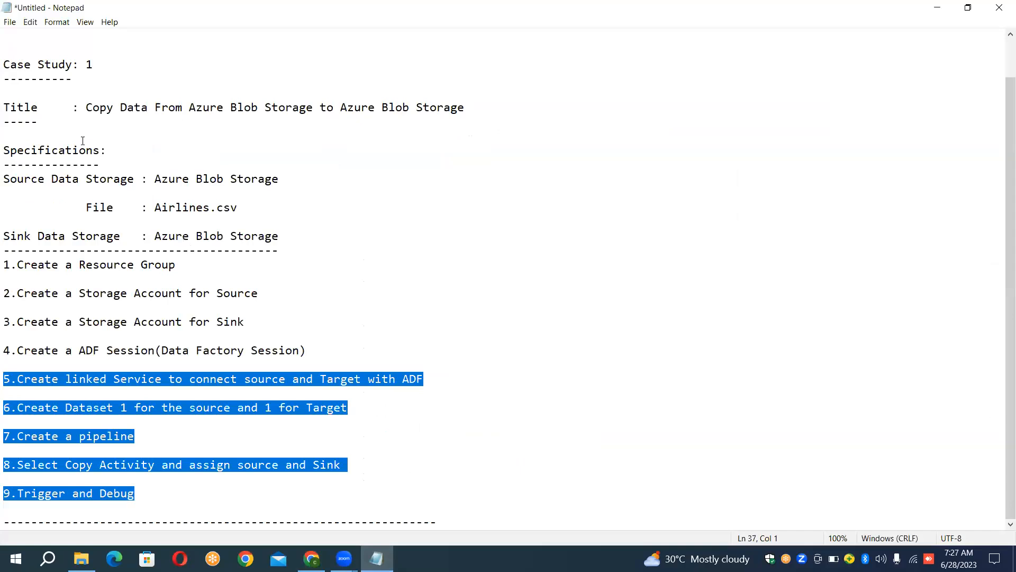
pyautogui.click(25, 122)
pyautogui.press('Up')
pyautogui.press('Up')
pyautogui.press('Up')
pyautogui.press('Up')
pyautogui.press('Up')
pyautogui.press('Up')
pyautogui.press('Up')
pyautogui.press('Up')
pyautogui.press('Up')
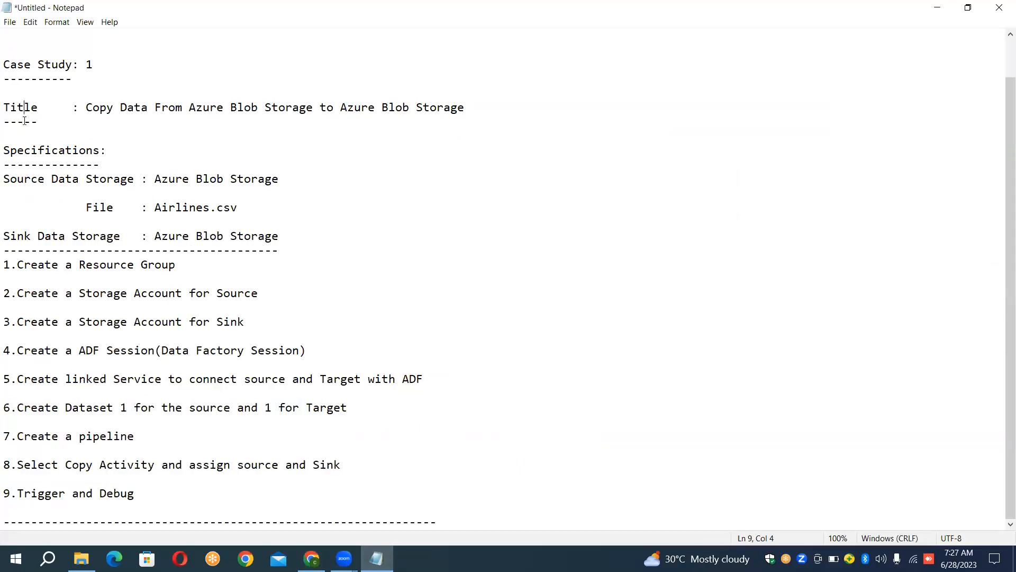
pyautogui.press('Down')
pyautogui.press('Down')
pyautogui.press('Down')
pyautogui.press('Down')
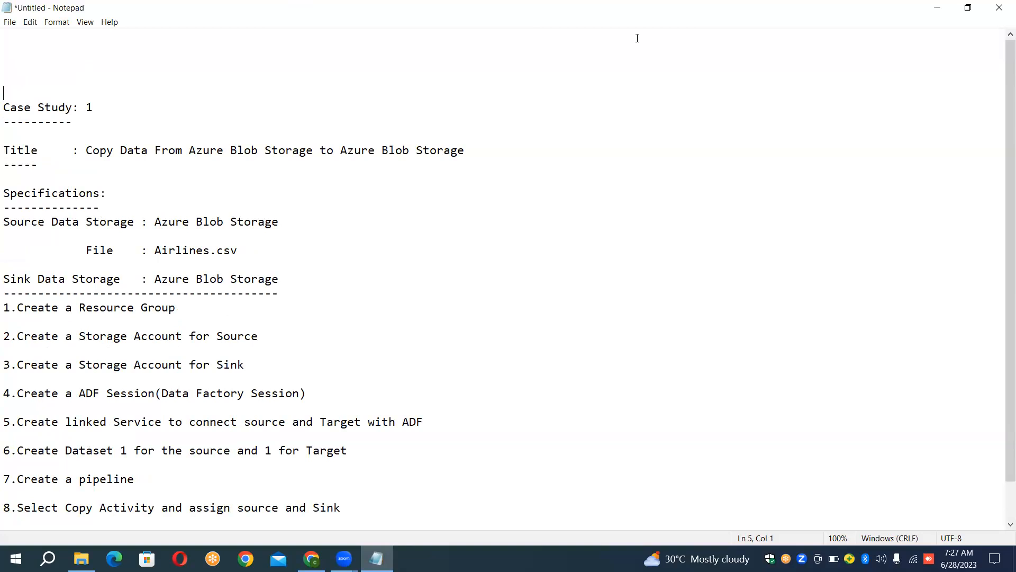
pyautogui.press('Return')
pyautogui.press('Return')
pyautogui.press('Up')
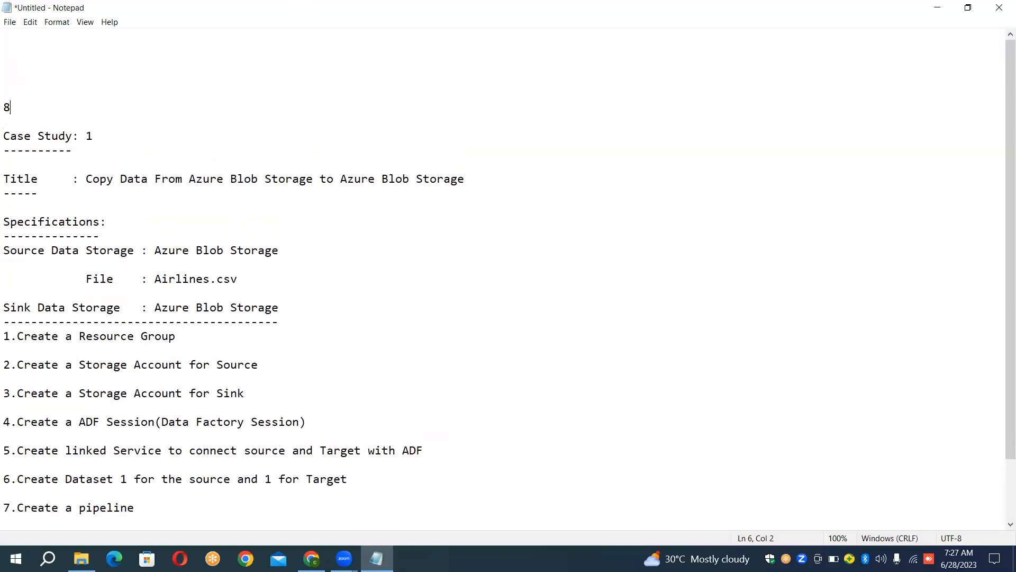
# Step: Add the lines Name and Email_Id below the phone number, with a blank line in between
pyautogui.press('Return')
pyautogui.press('Return')
pyautogui.write('Name')
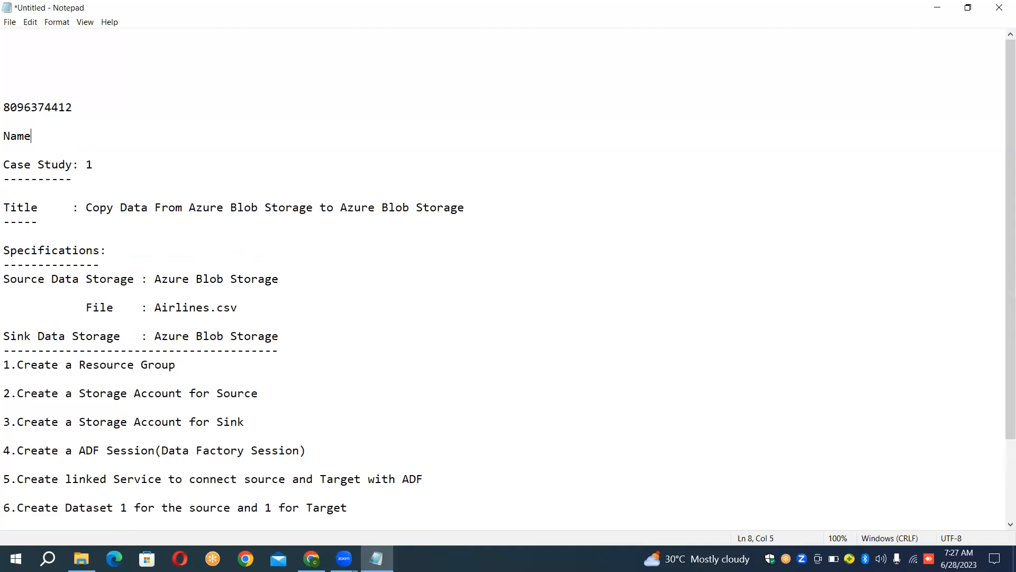
pyautogui.press('Return')
pyautogui.write('E')
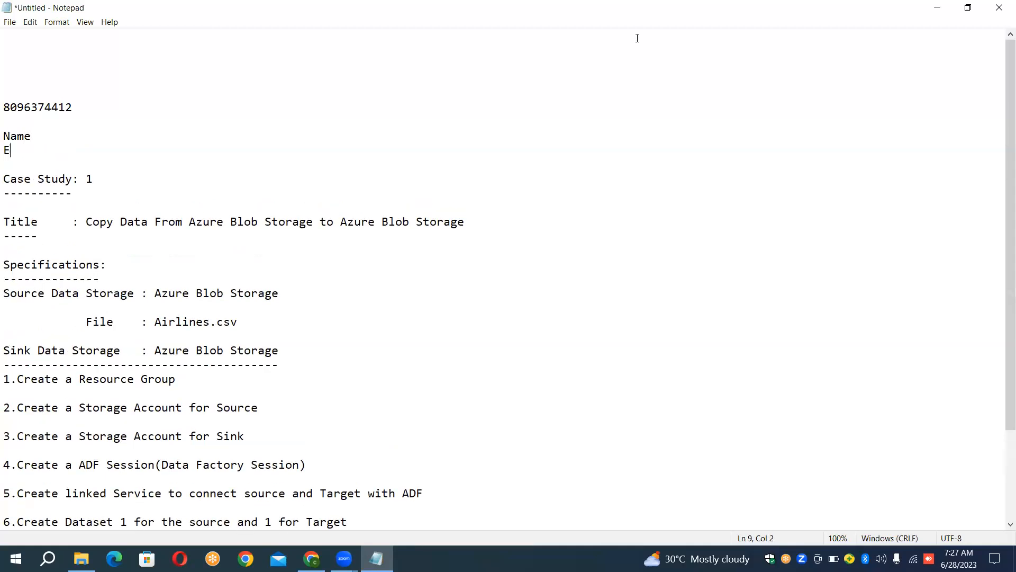
pyautogui.write('mail_Id')
pyautogui.press('Return')
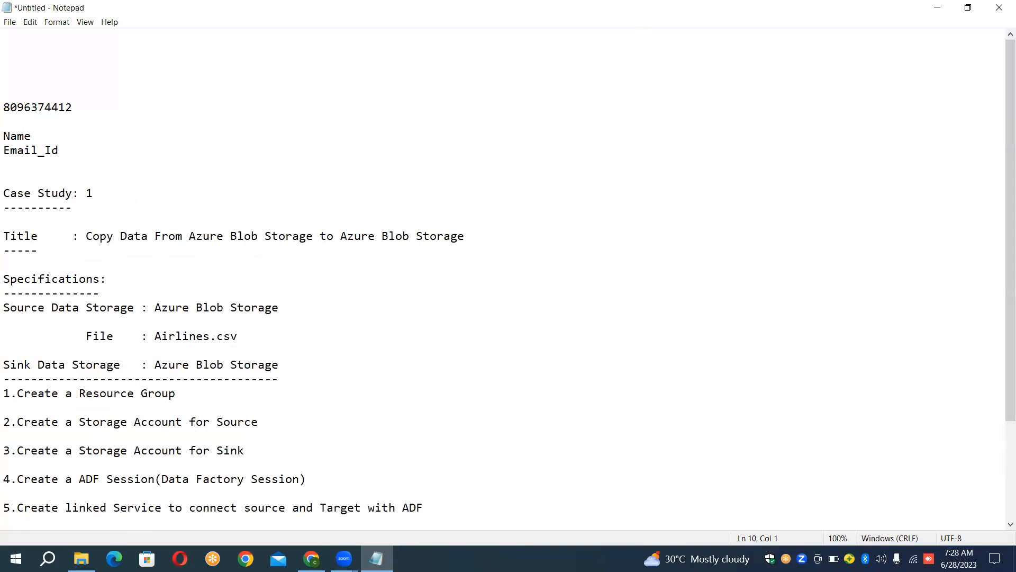
# Step: Add the line "Batch Timings : 6:30 AM" below Email_Id, followed by extra blank lines
pyautogui.write('Batc Timings : 6:30 AM')
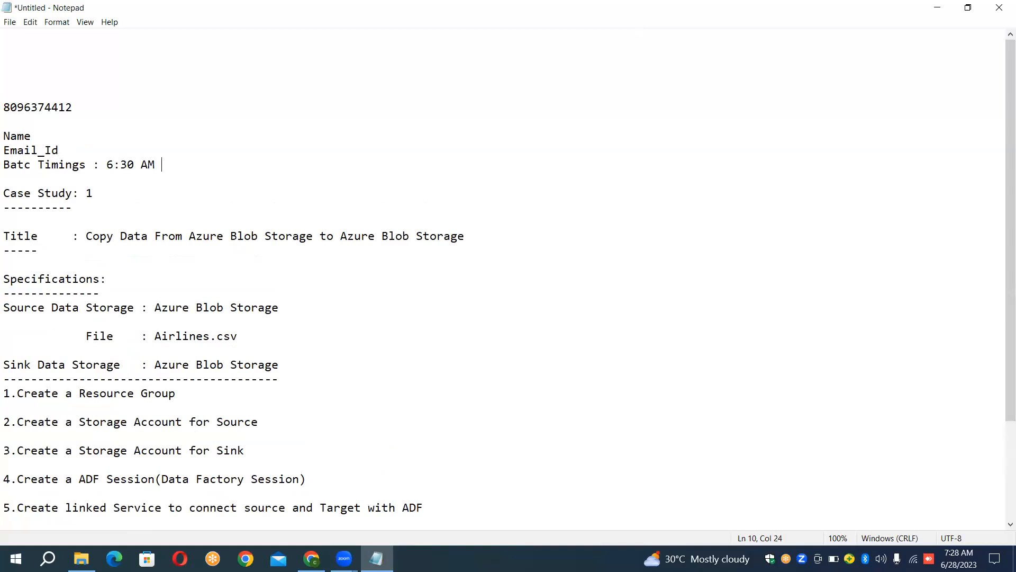
pyautogui.press('Return')
pyautogui.press('Return')
pyautogui.press('Up')
pyautogui.press('Up')
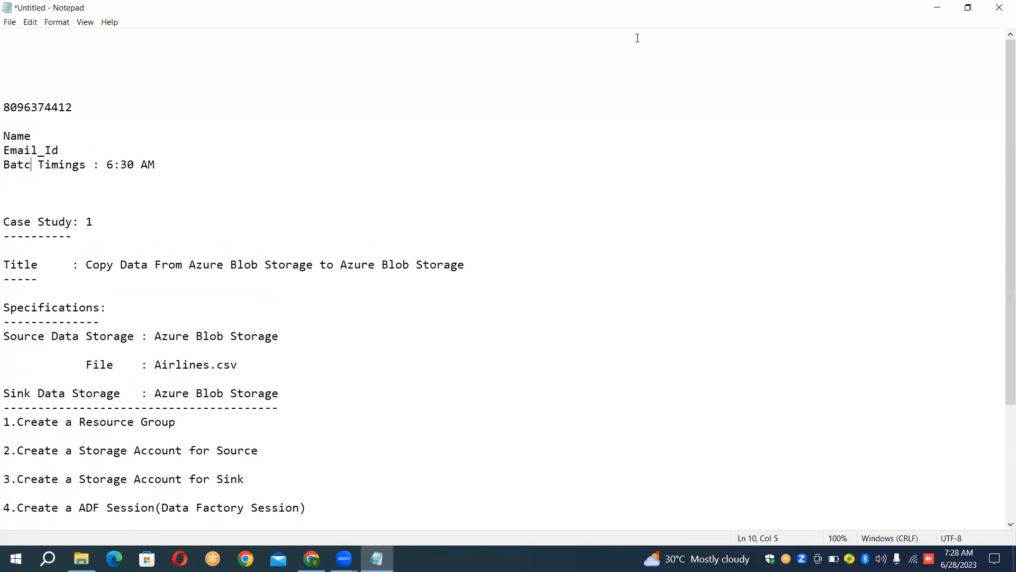
pyautogui.write('H')
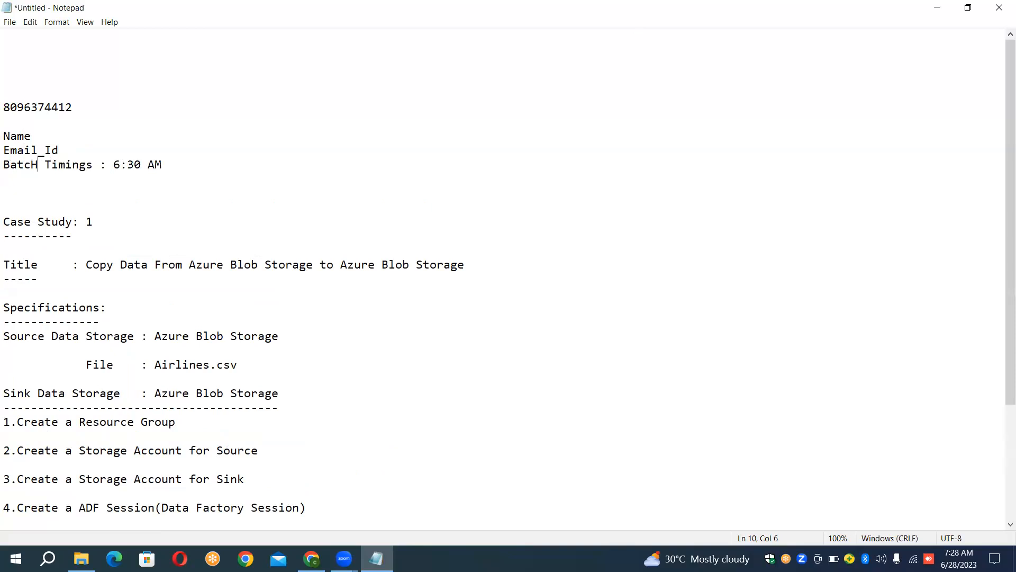
pyautogui.press('BackSpace')
pyautogui.write('h')
# Step: Highlight the Name, Email_Id and Batch Timings lines to point them out, and clear the selection
pyautogui.press('Down')
pyautogui.hotkey('shift', 'Up')
pyautogui.hotkey('shift', 'Up')
pyautogui.hotkey('shift', 'Up')
pyautogui.hotkey('shift', 'Up')
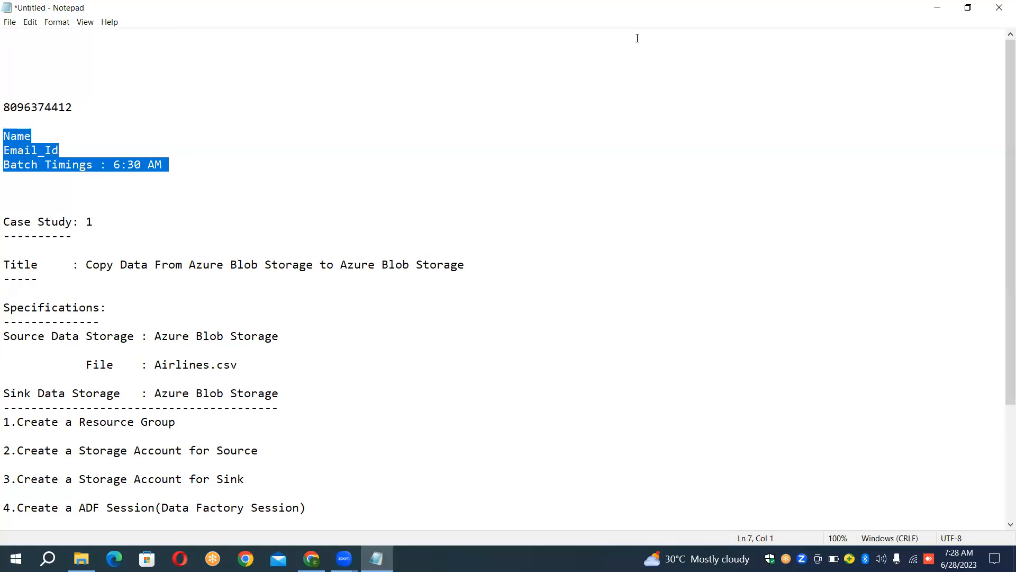
pyautogui.press('Down')
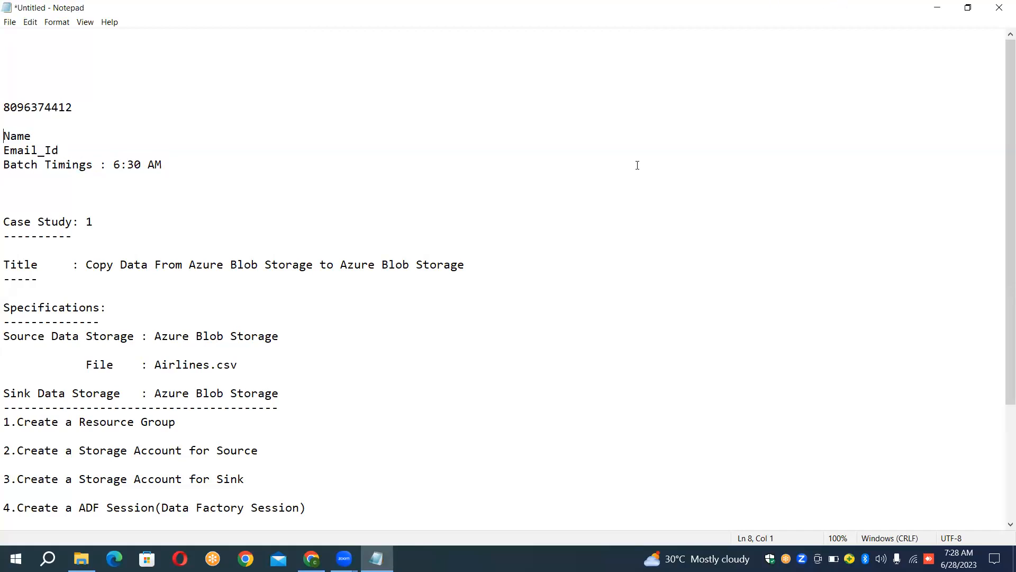
pyautogui.click(635, 33)
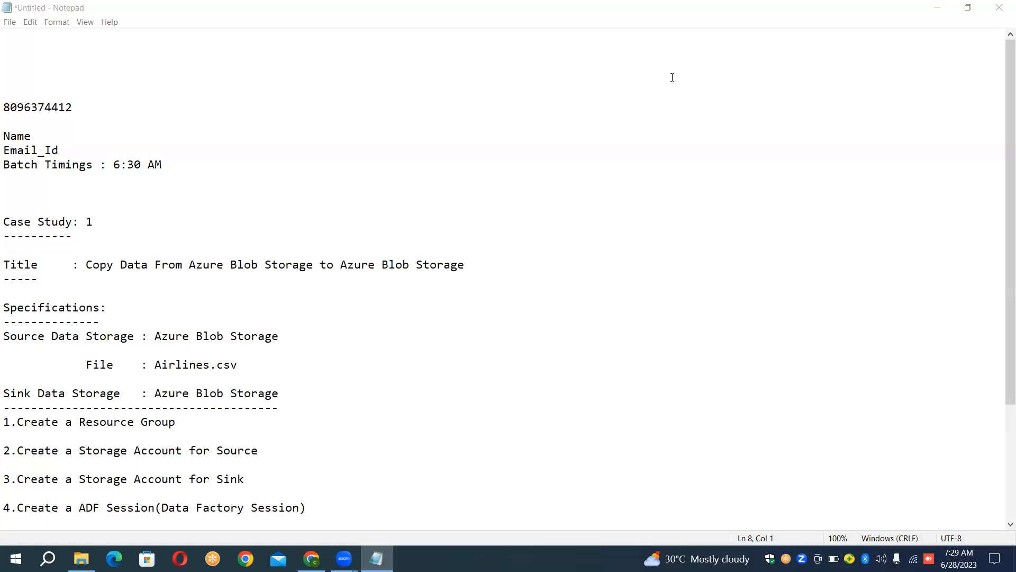
pyautogui.click(673, 77)
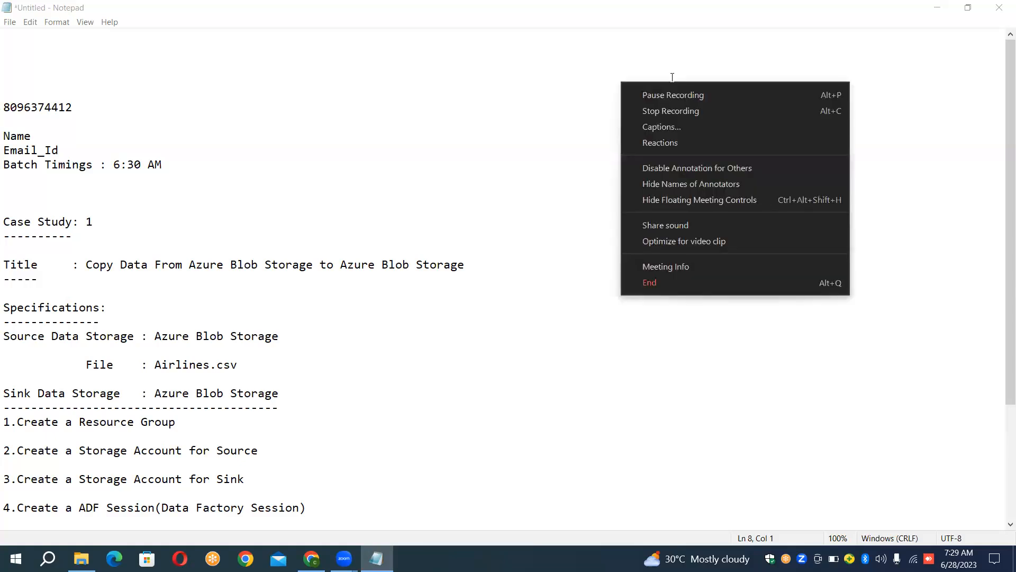
pyautogui.click(672, 77)
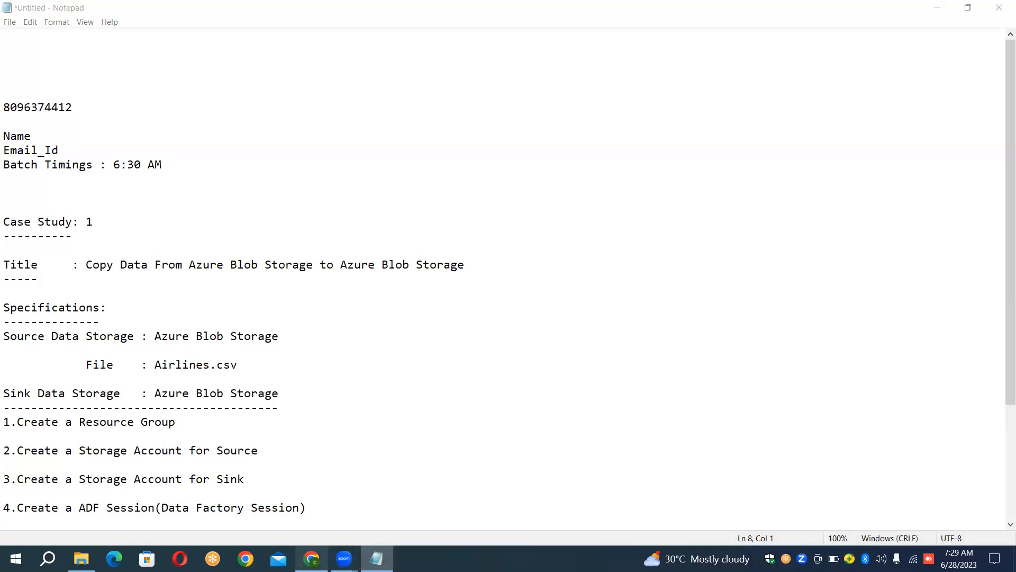
# Step: Return to Data Factory in the browser, collapse the Pipelines group, and view the SampleRGFirst resource group
pyautogui.click(311, 558)
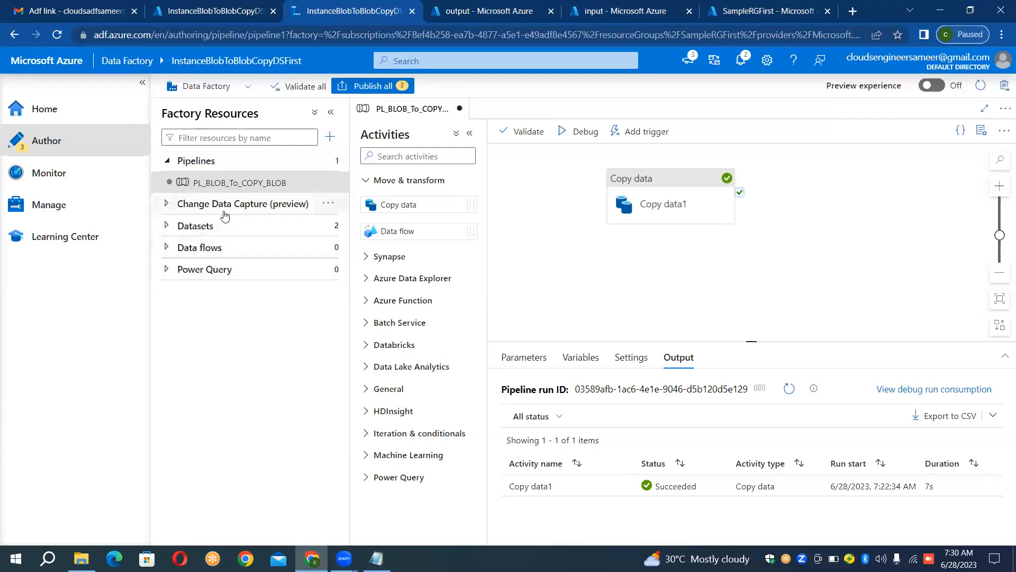
pyautogui.click(201, 162)
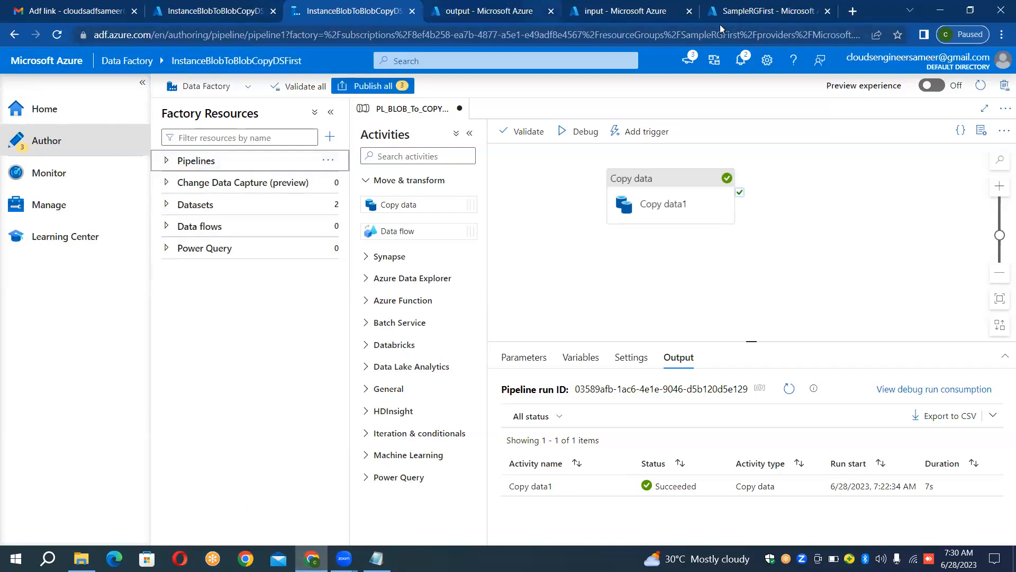
pyautogui.click(758, 7)
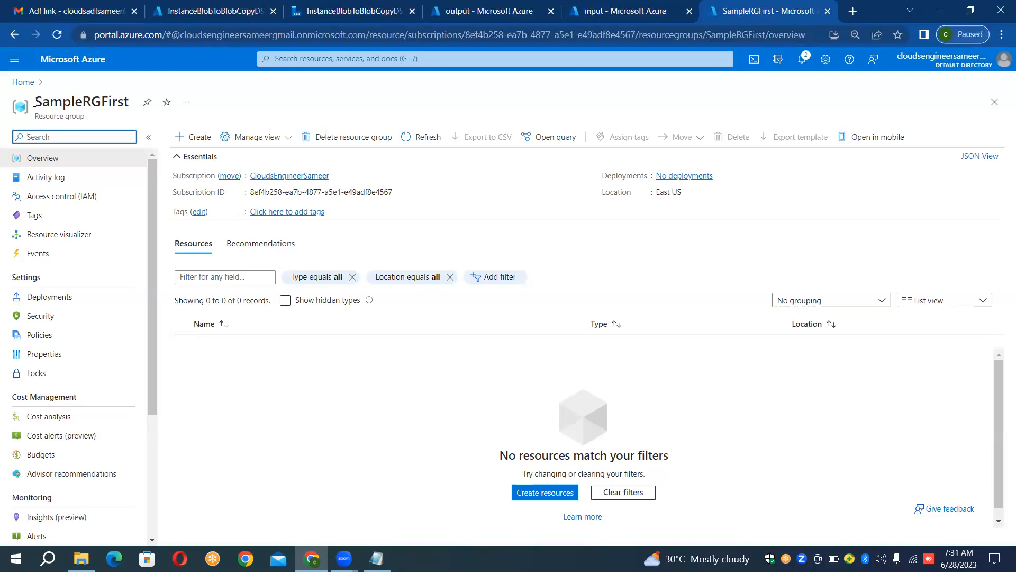
# Step: Compare the blobs in the output and input containers, check the SampleRGFirst resource group, and return to the input container
pyautogui.click(462, 6)
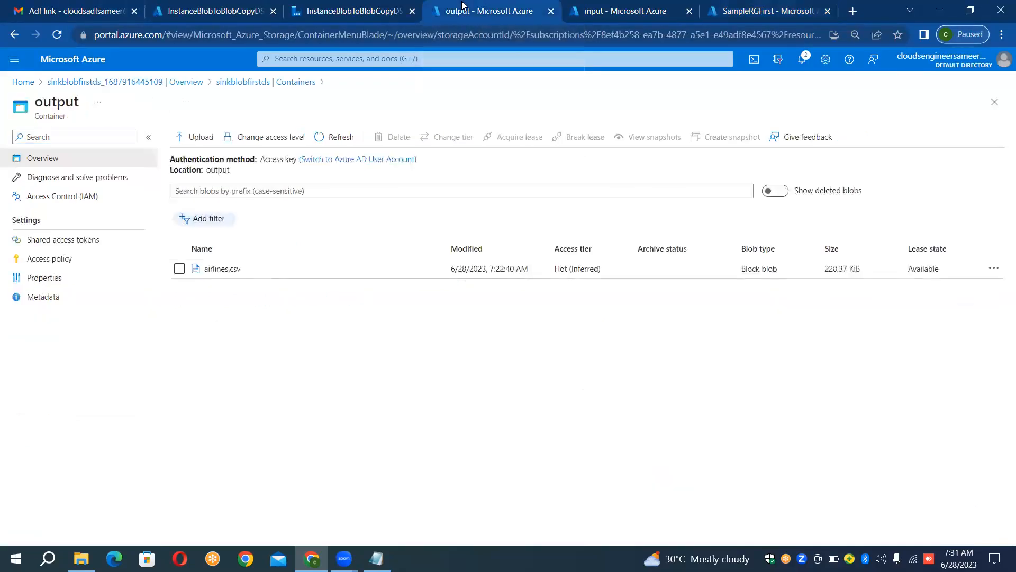
pyautogui.click(648, 5)
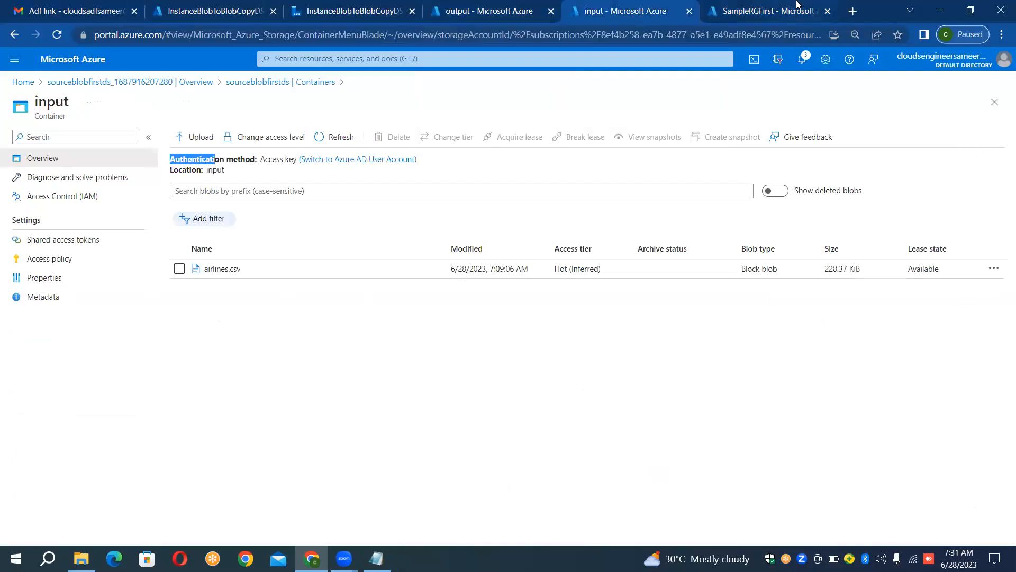
pyautogui.click(764, 4)
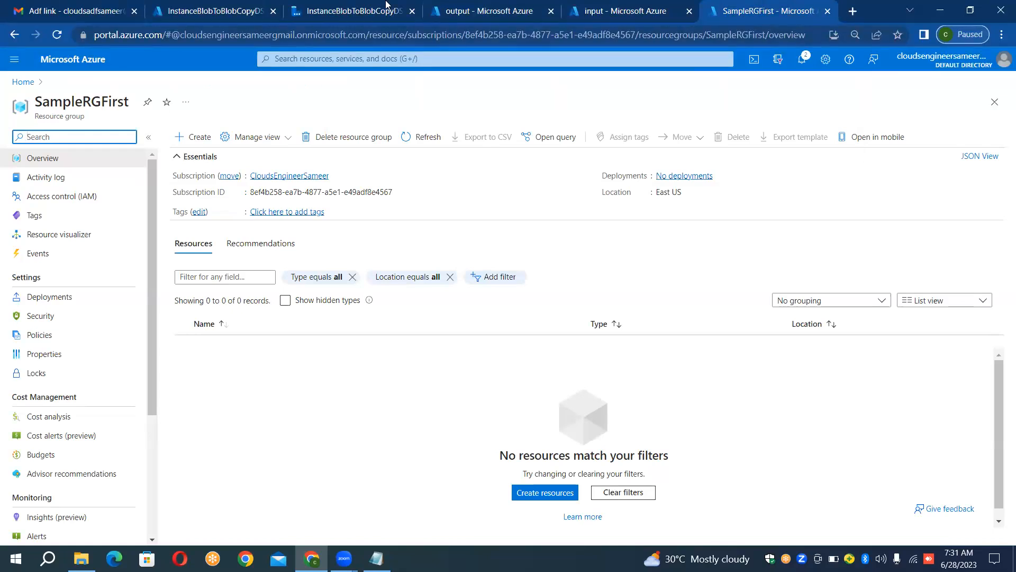
pyautogui.click(615, 4)
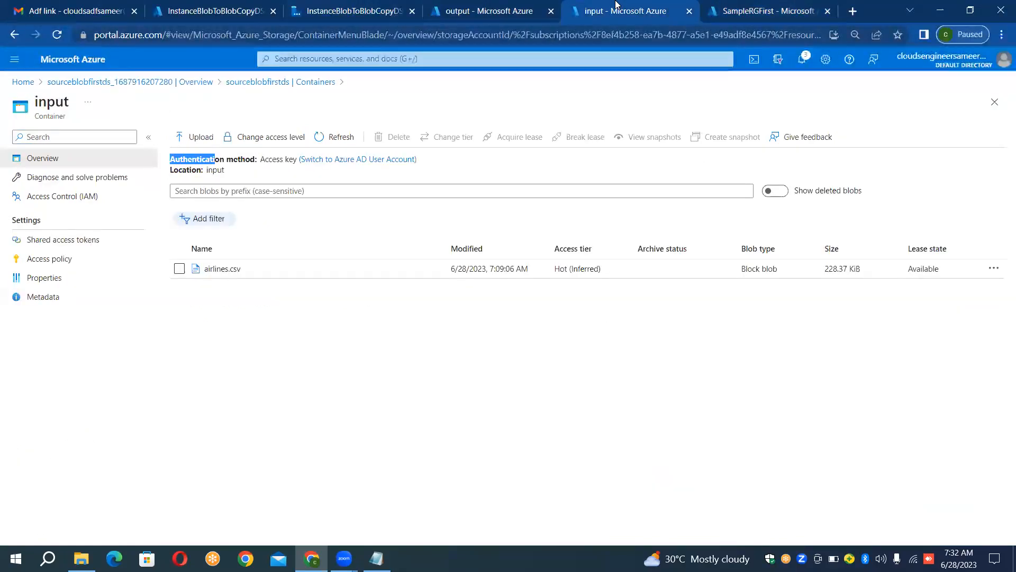
pyautogui.click(327, 418)
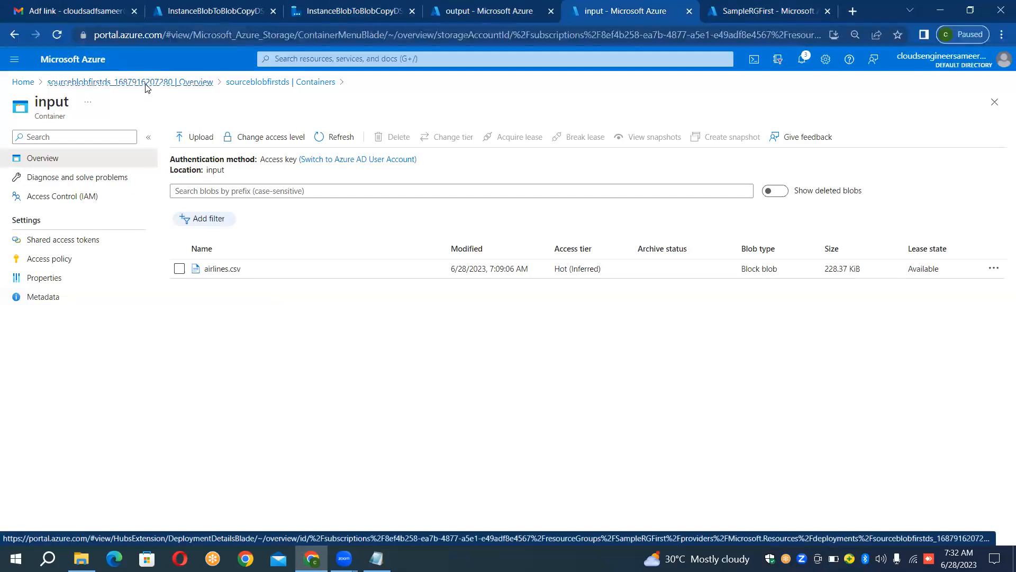
# Step: View the sourceblobfirstds deployment overview, highlight the numeric suffix in the deployment name, and open the deployed storage account
pyautogui.click(147, 87)
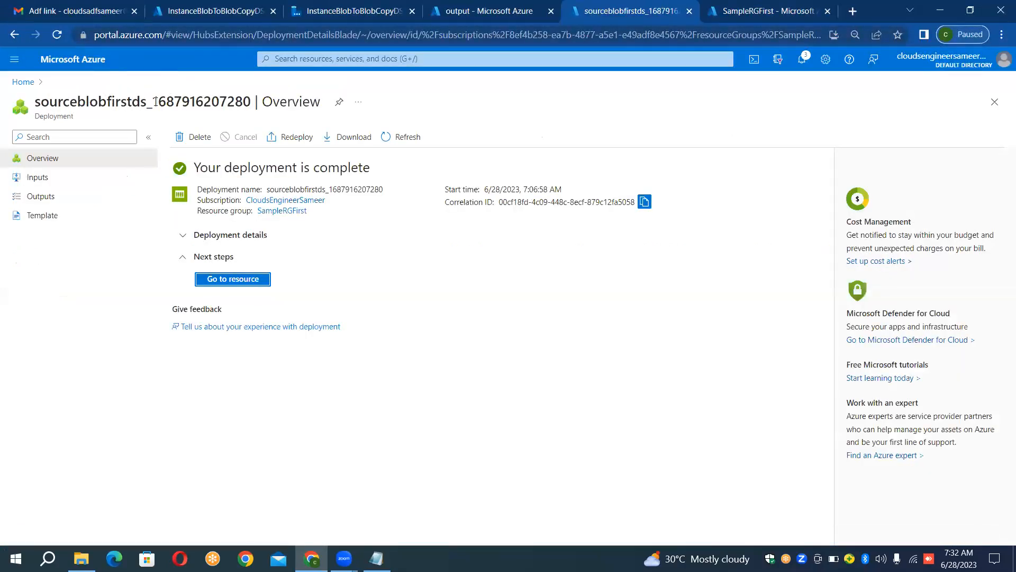
pyautogui.moveTo(154, 102); pyautogui.dragTo(251, 108)
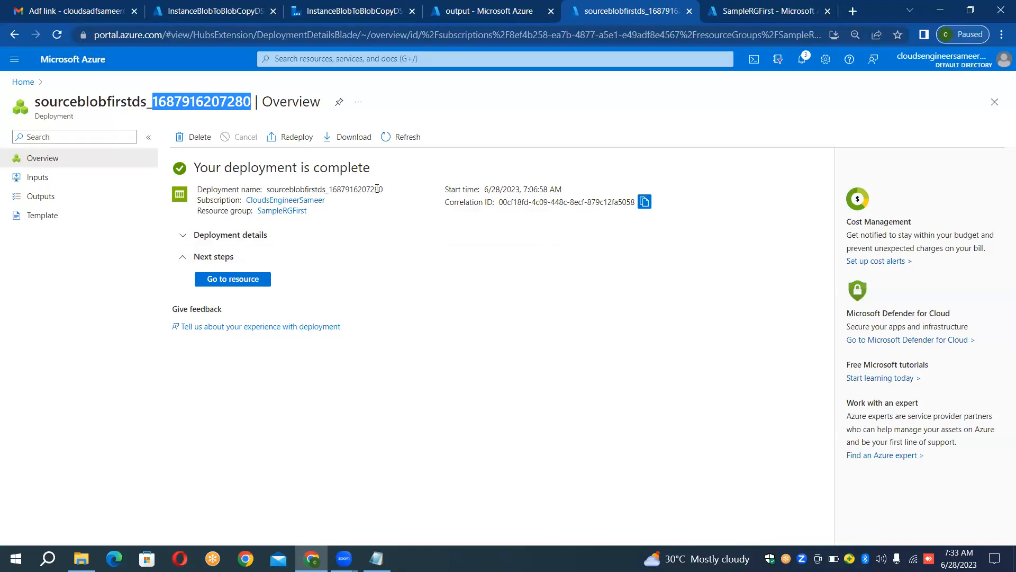
pyautogui.moveTo(377, 185); pyautogui.dragTo(365, 184)
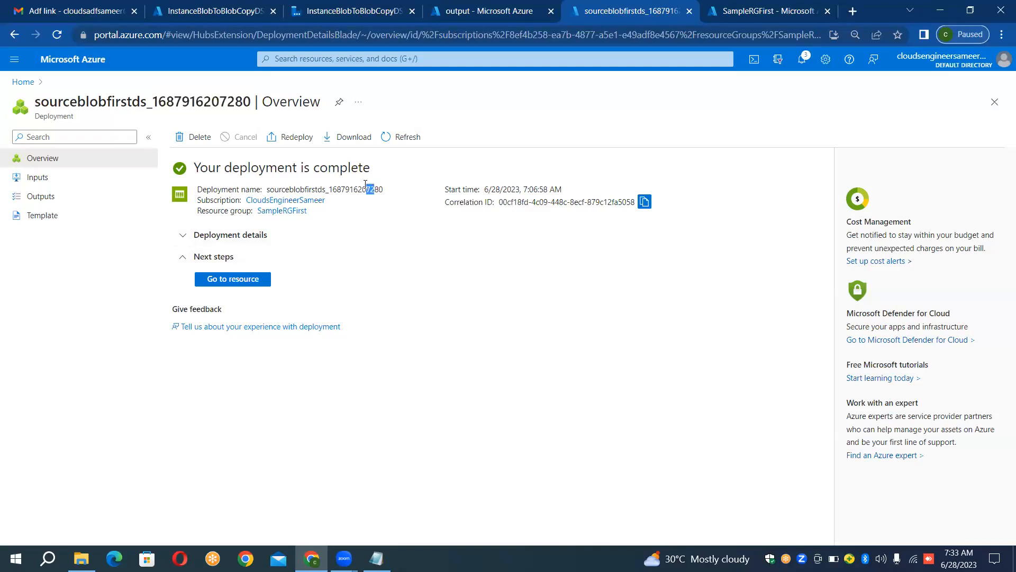
pyautogui.click(226, 281)
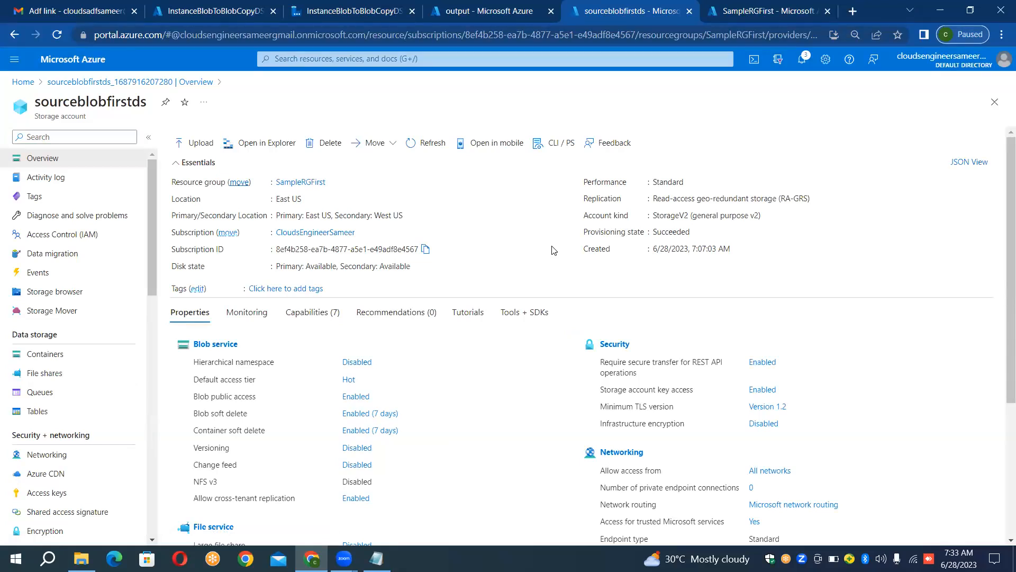
# Step: End the Zoom meeting for all participants
pyautogui.click(667, 237)
pyautogui.click(667, 237)
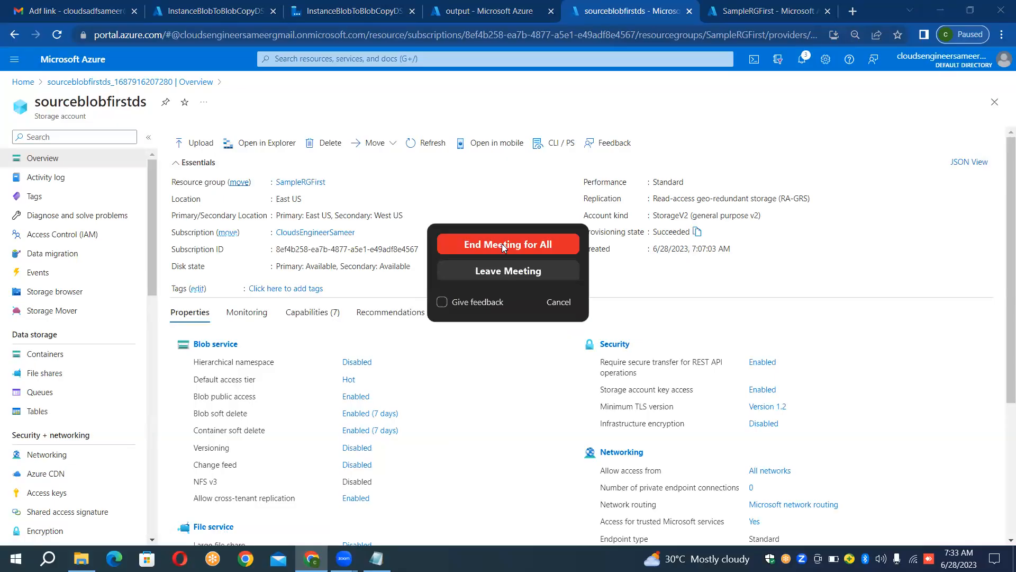
pyautogui.click(502, 244)
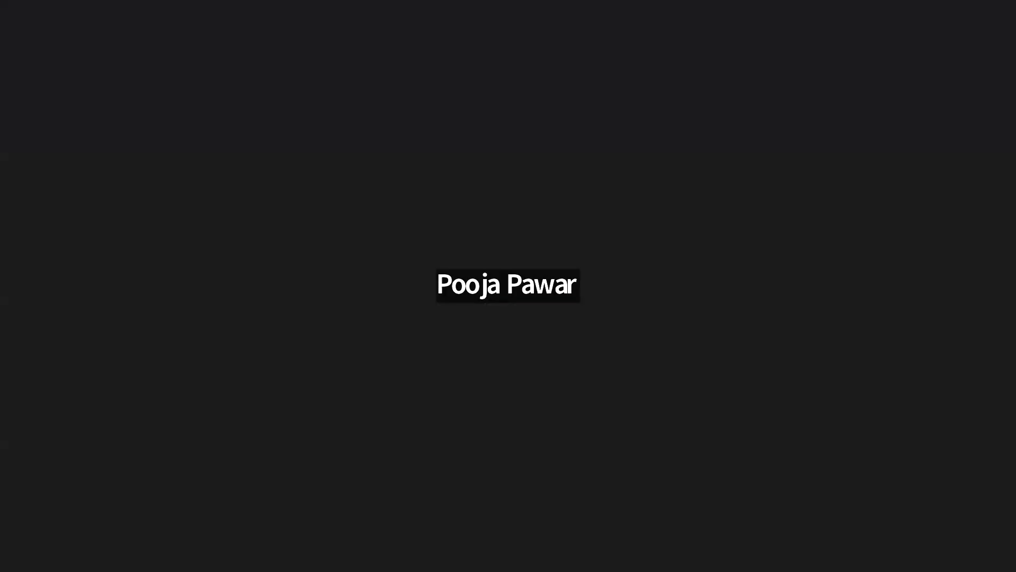